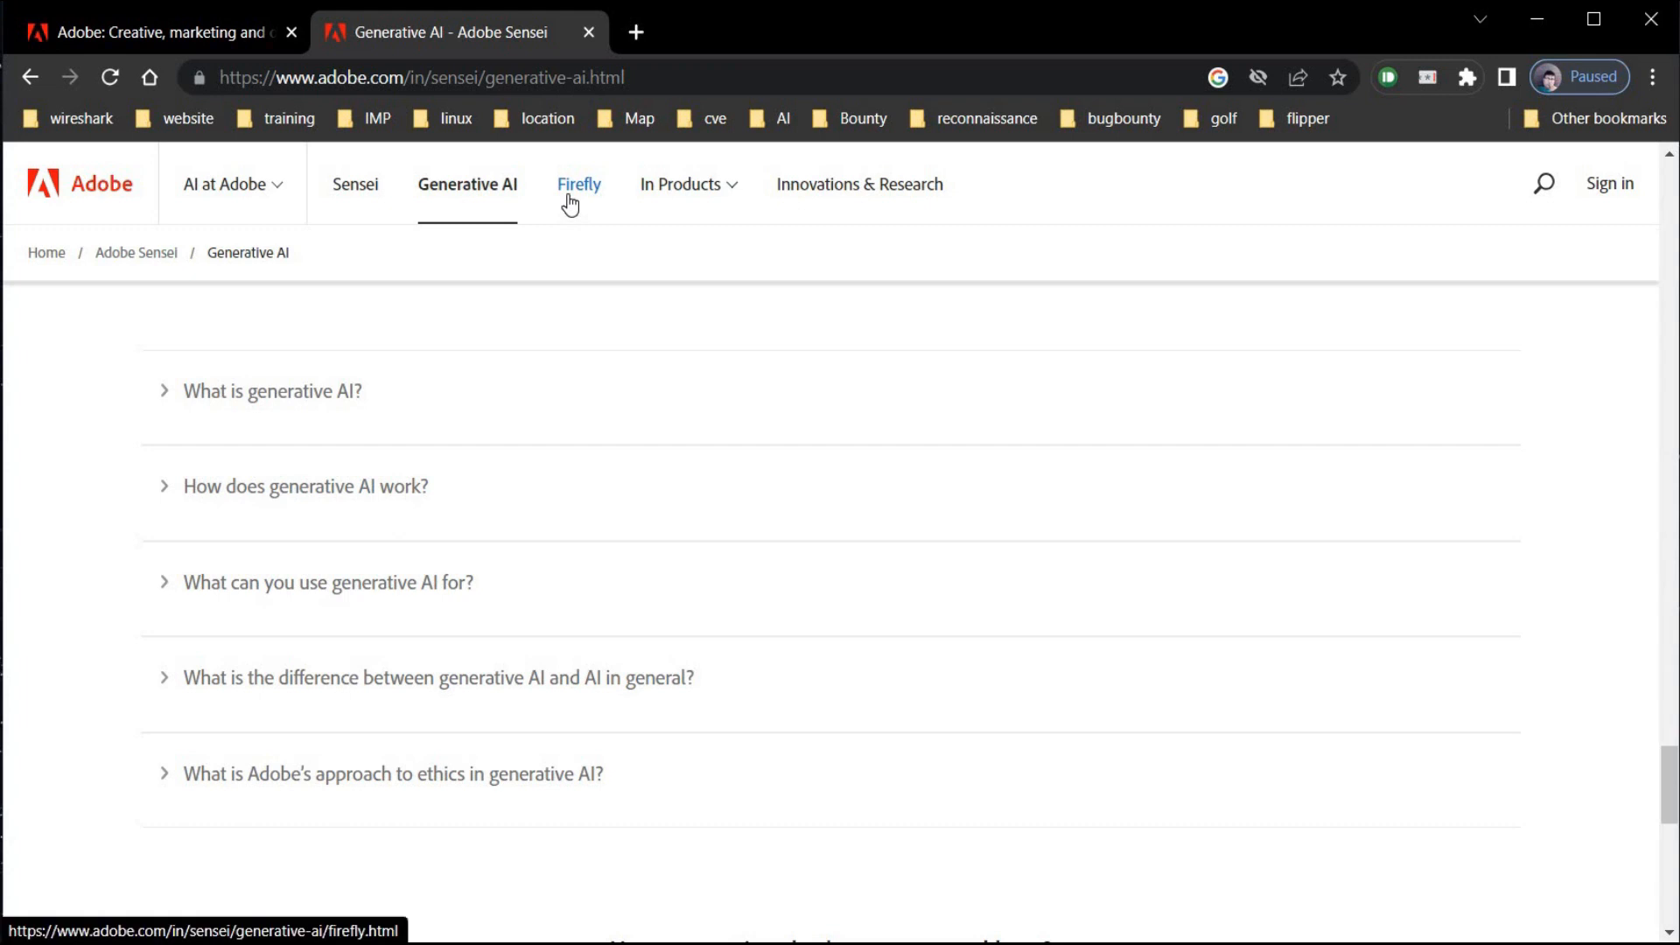
Open the Firefly page on the Adobe site and review its feature overview down to the sign-up section
click(570, 203)
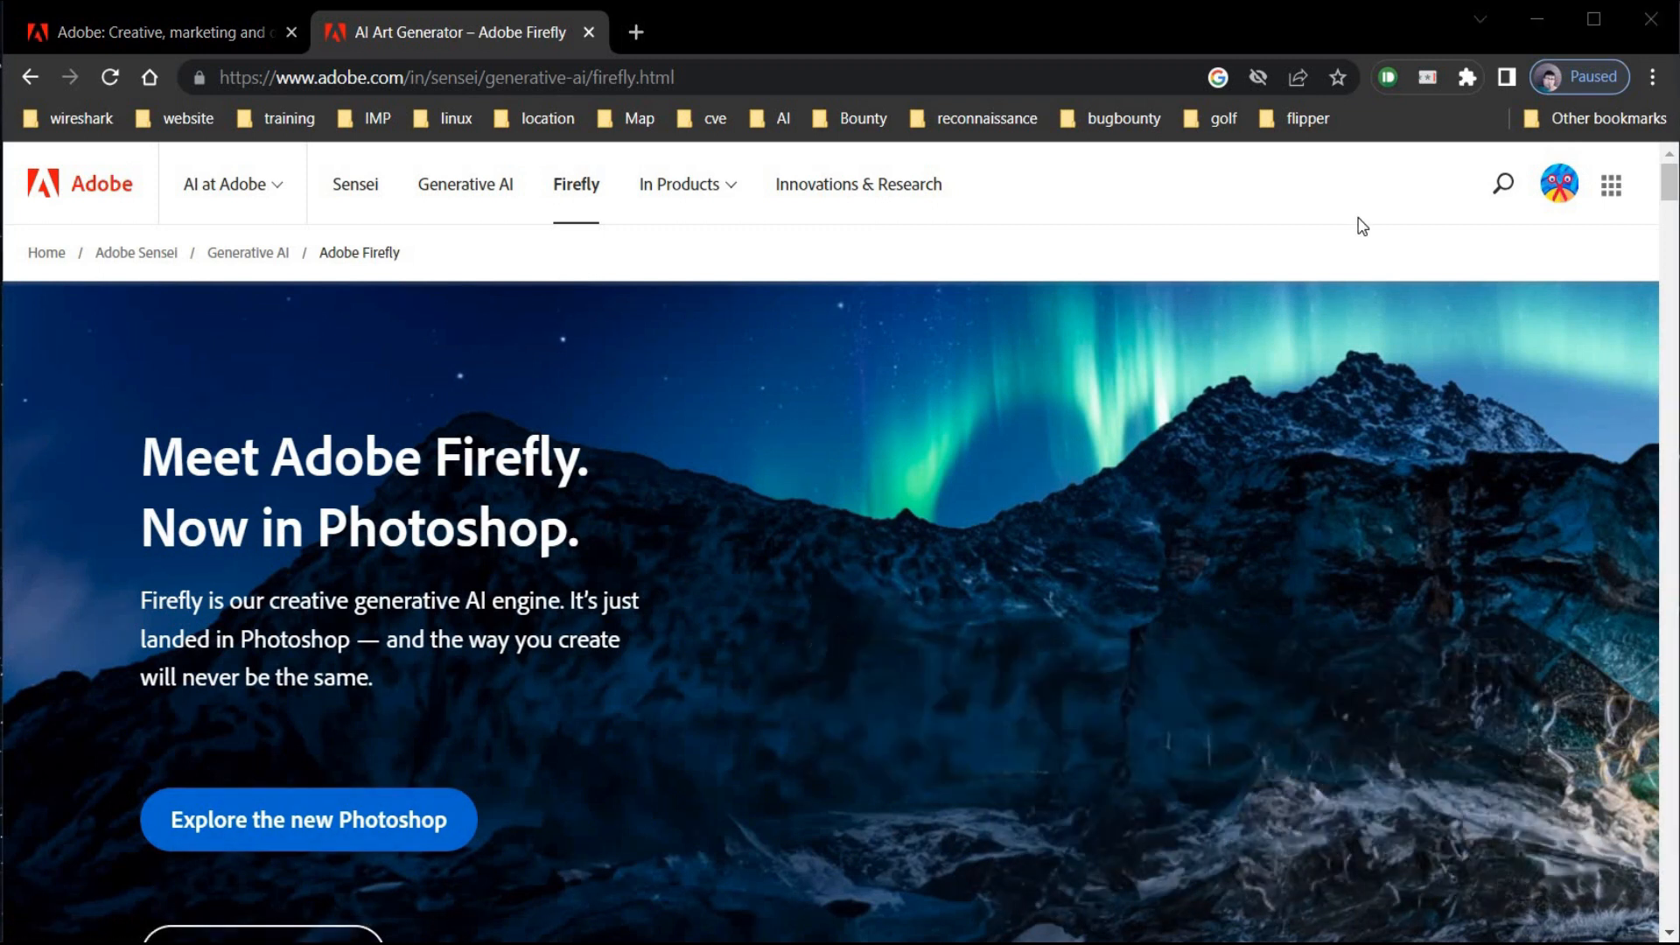
scroll(1362, 226, down, 8)
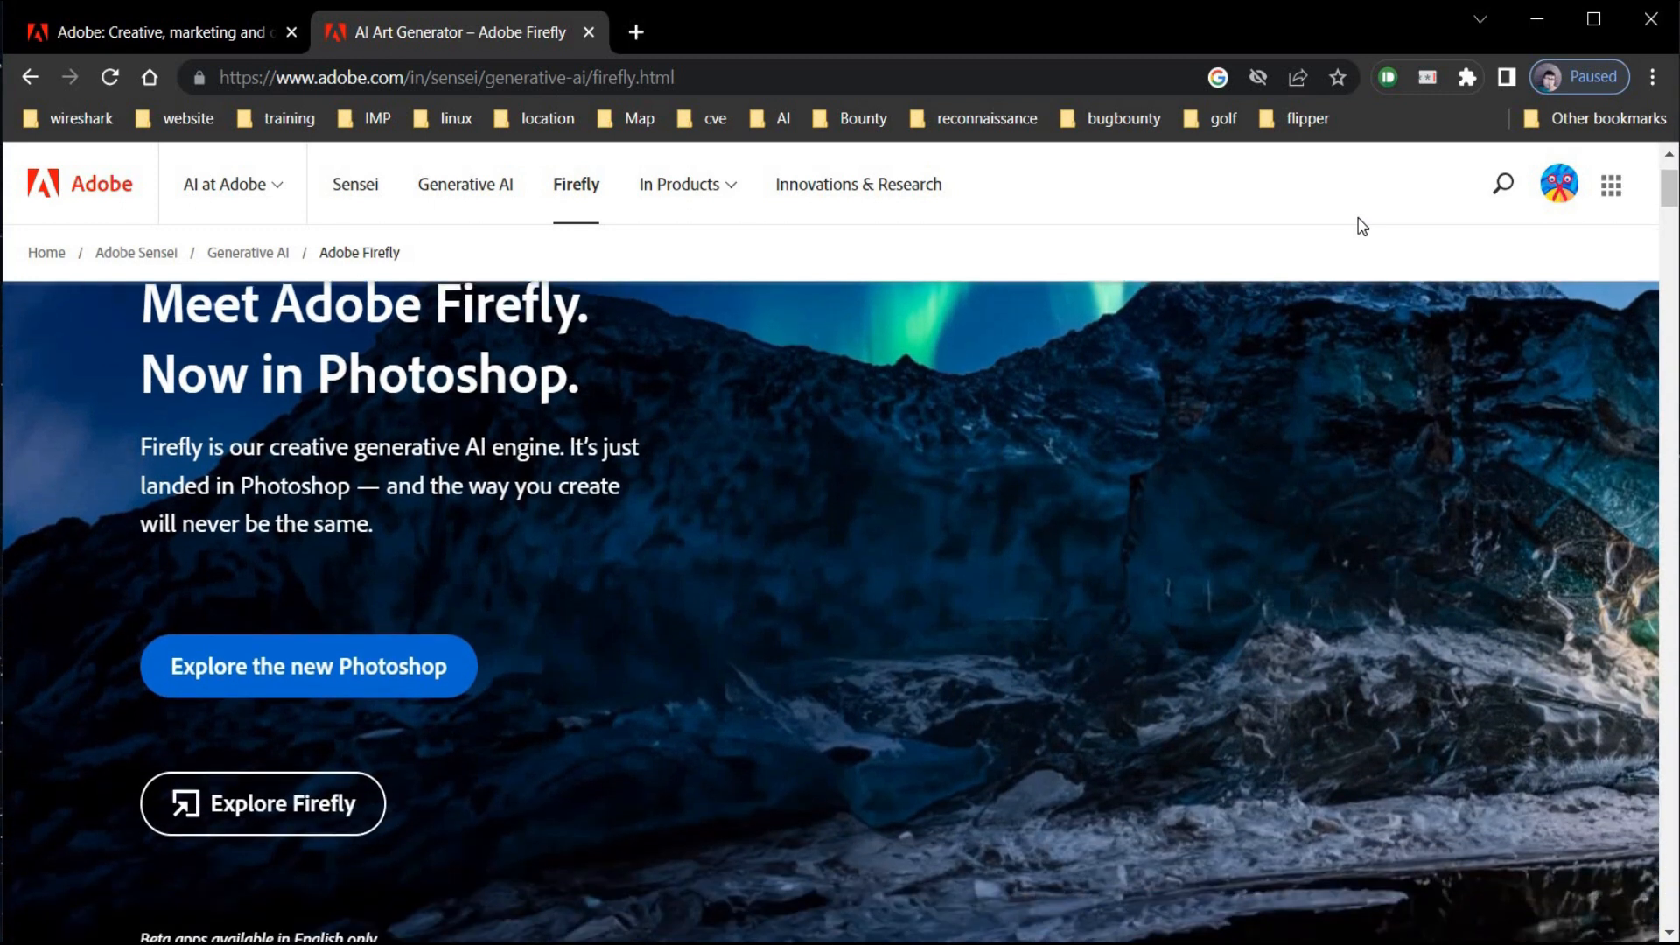
scroll(1362, 226, down, 8)
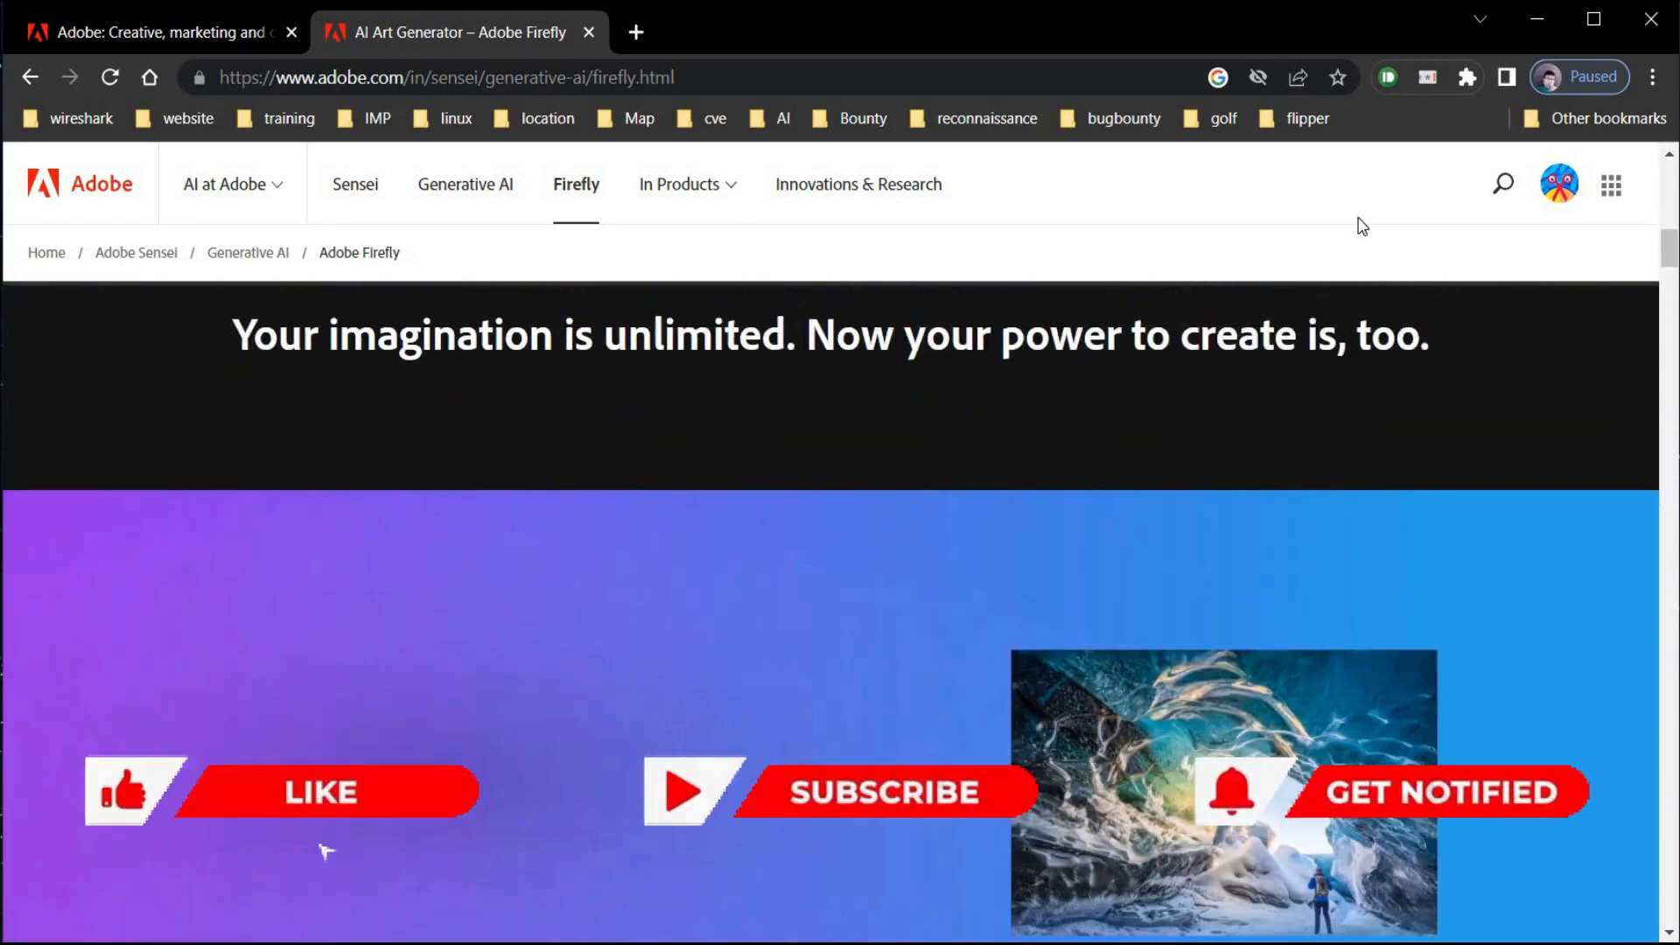
scroll(1361, 226, down, 1)
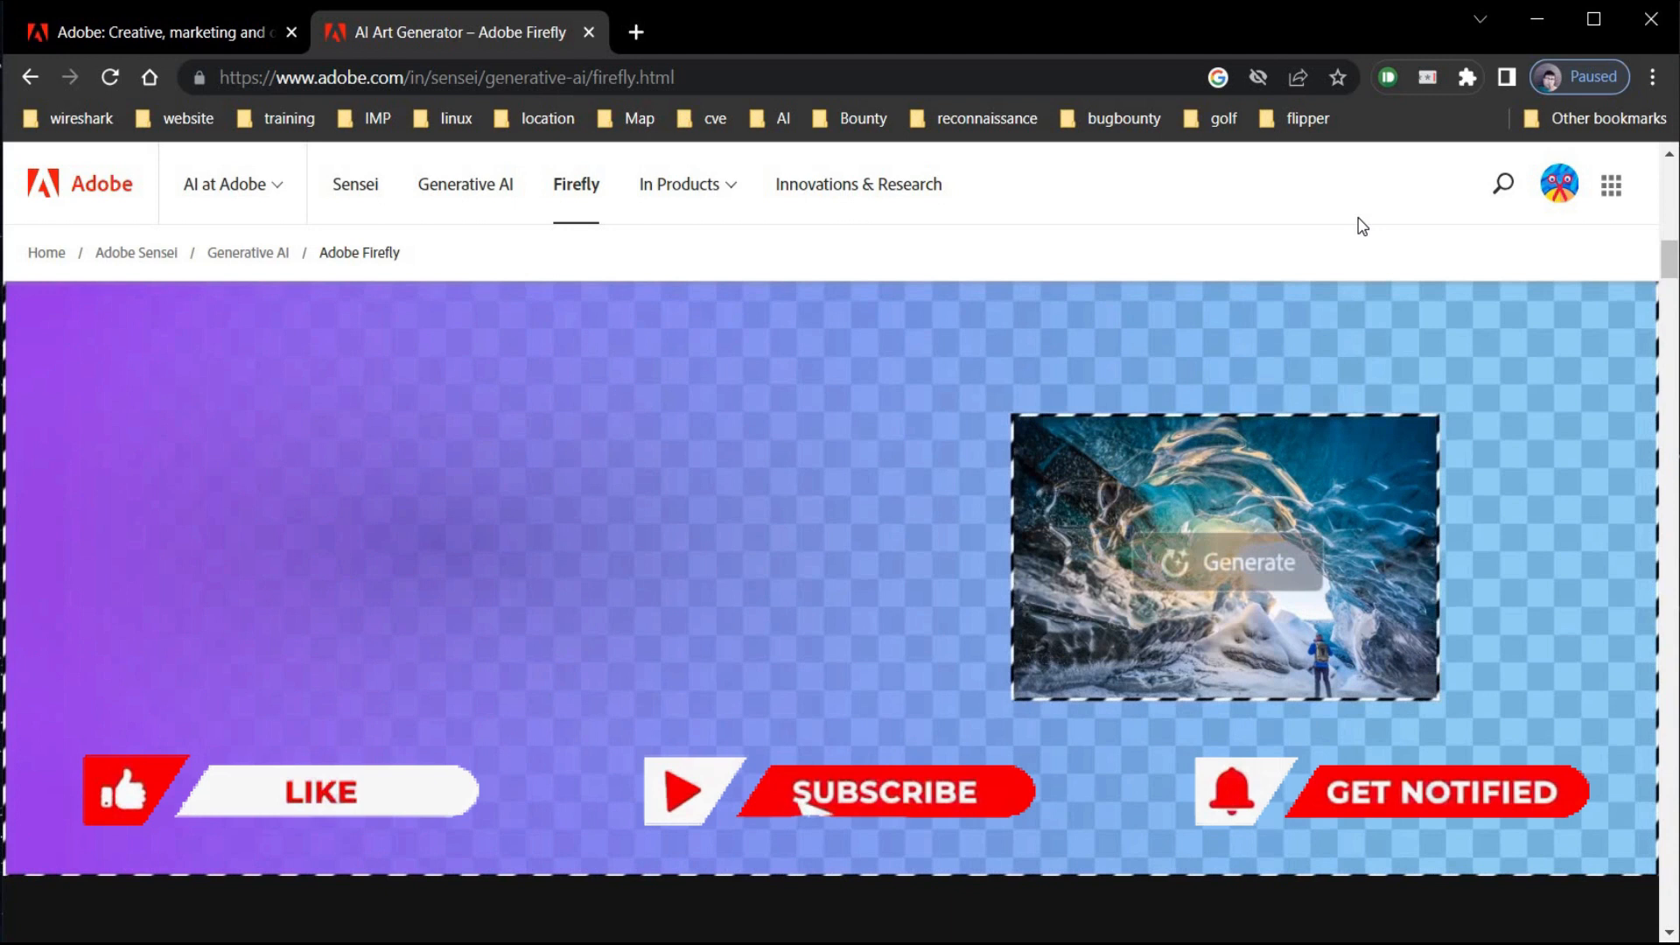
scroll(1362, 225, down, 5)
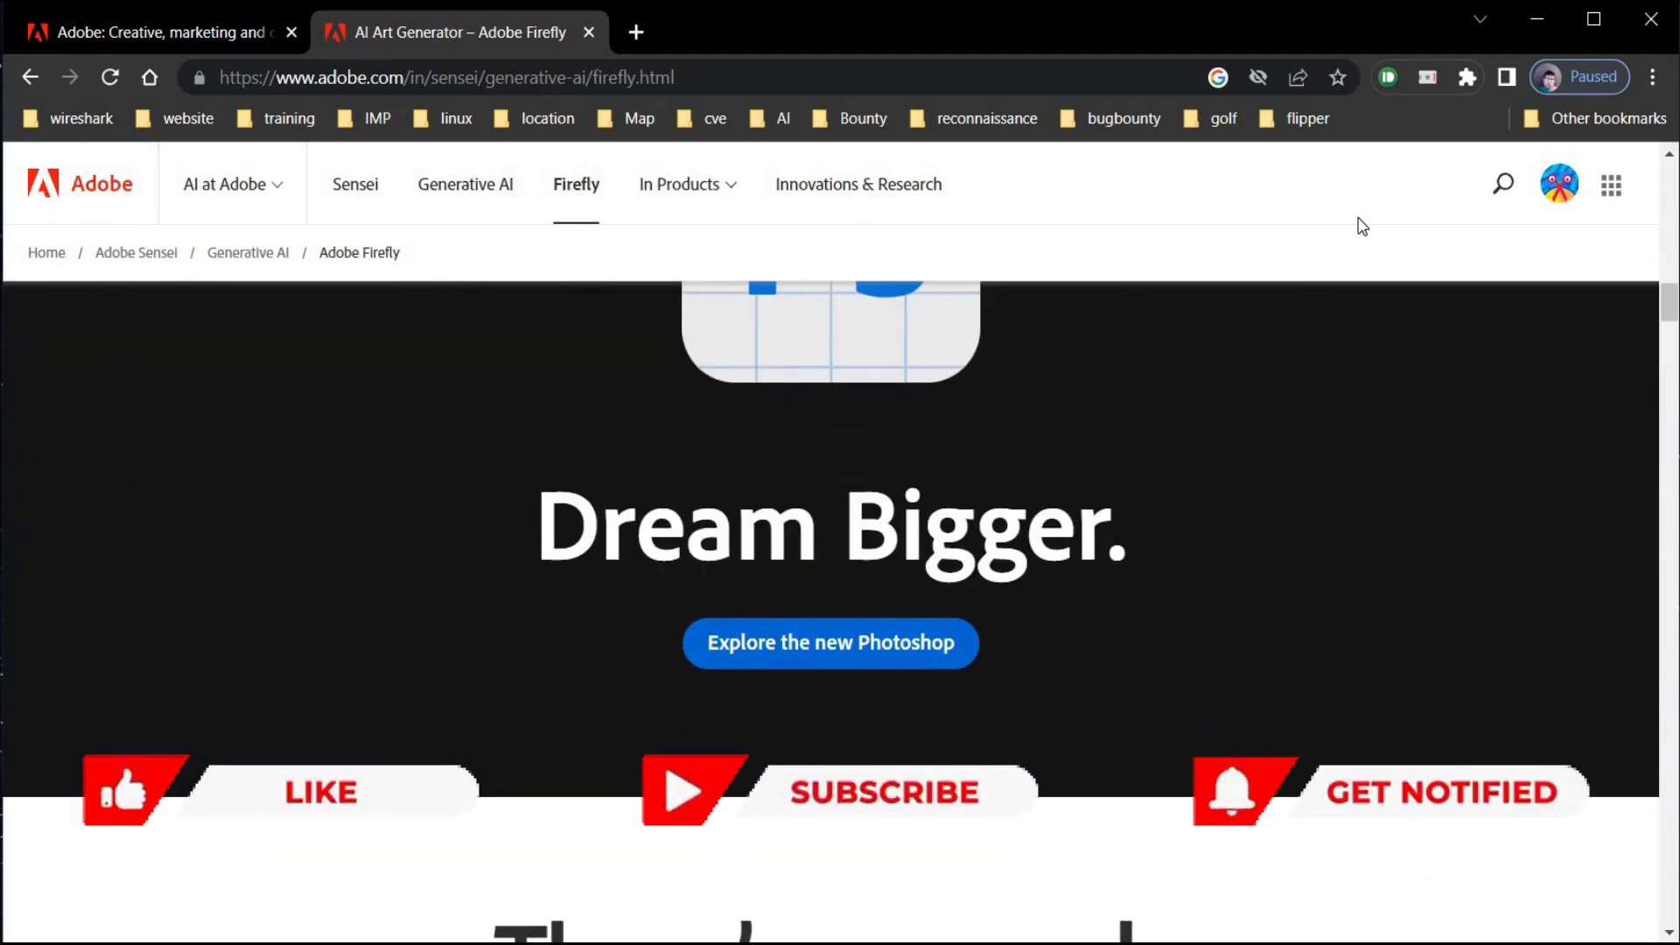
scroll(1362, 226, down, 10)
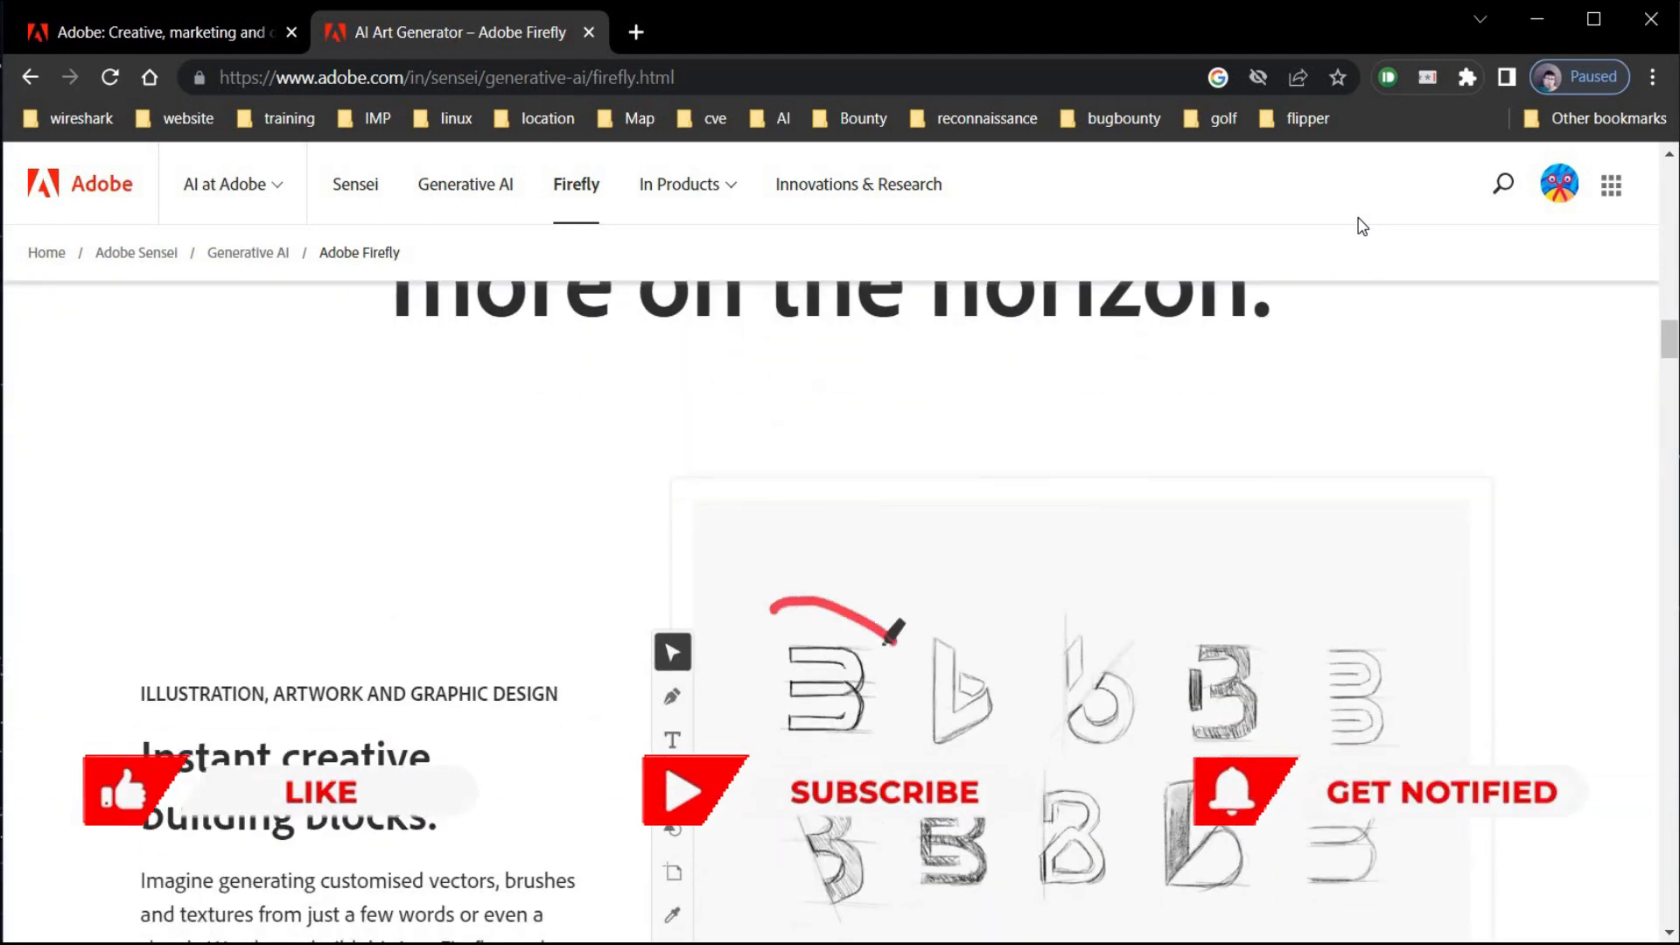
scroll(1361, 225, down, 6)
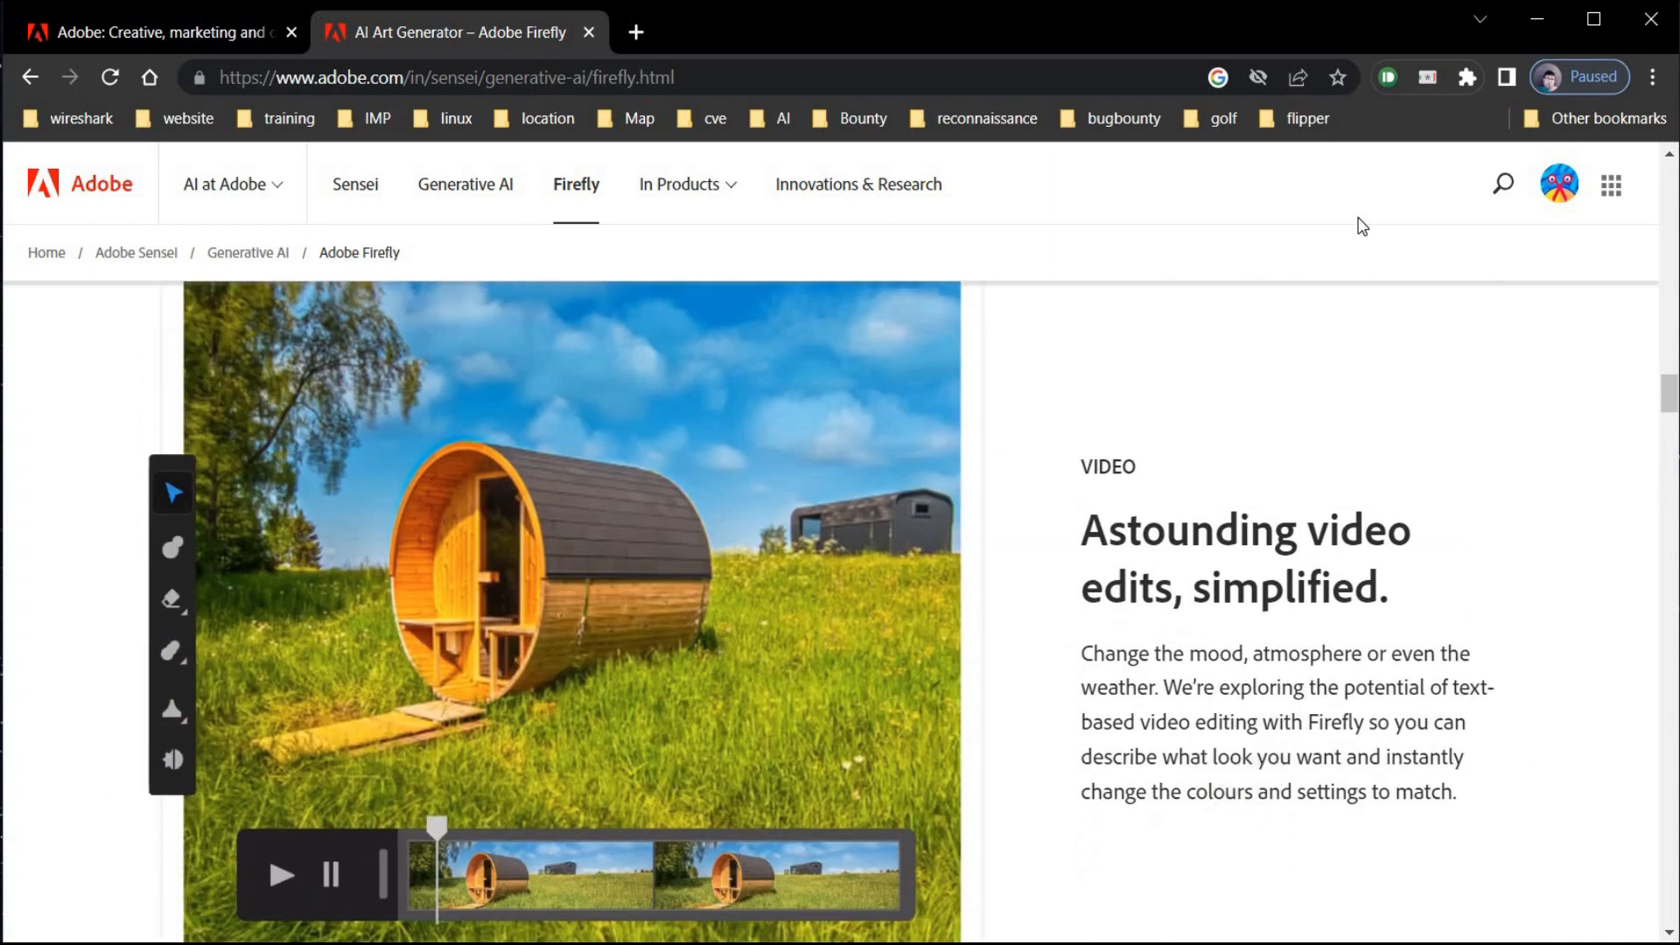
scroll(1361, 226, up, 3)
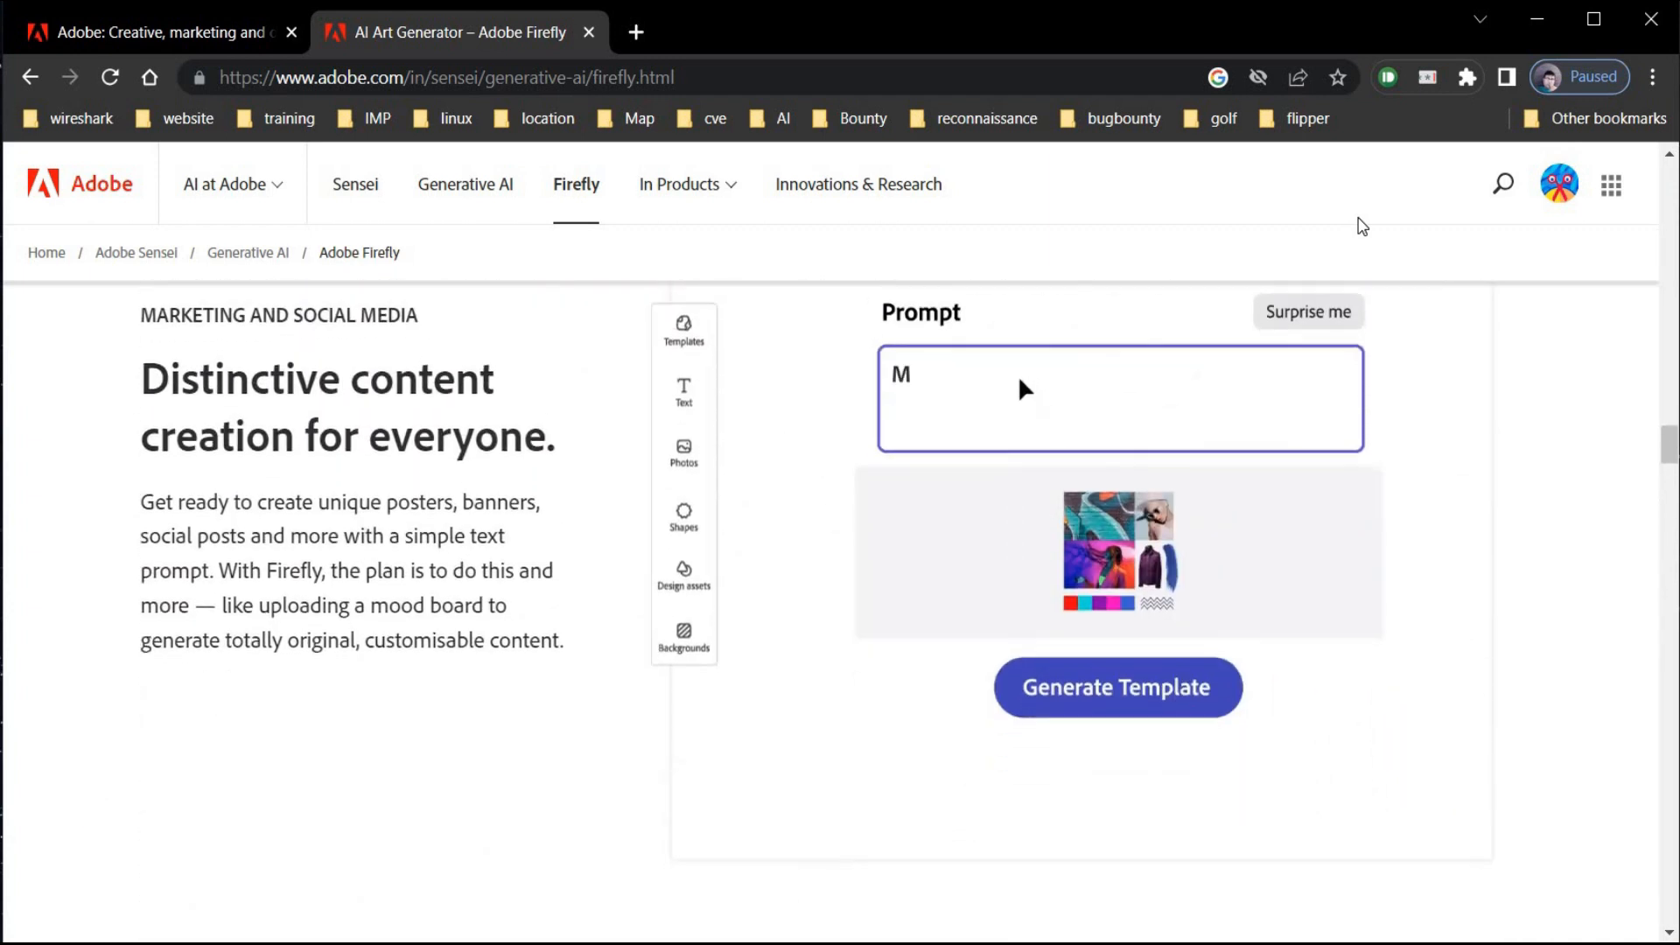
scroll(1362, 226, down, 10)
scroll(1362, 225, down, 8)
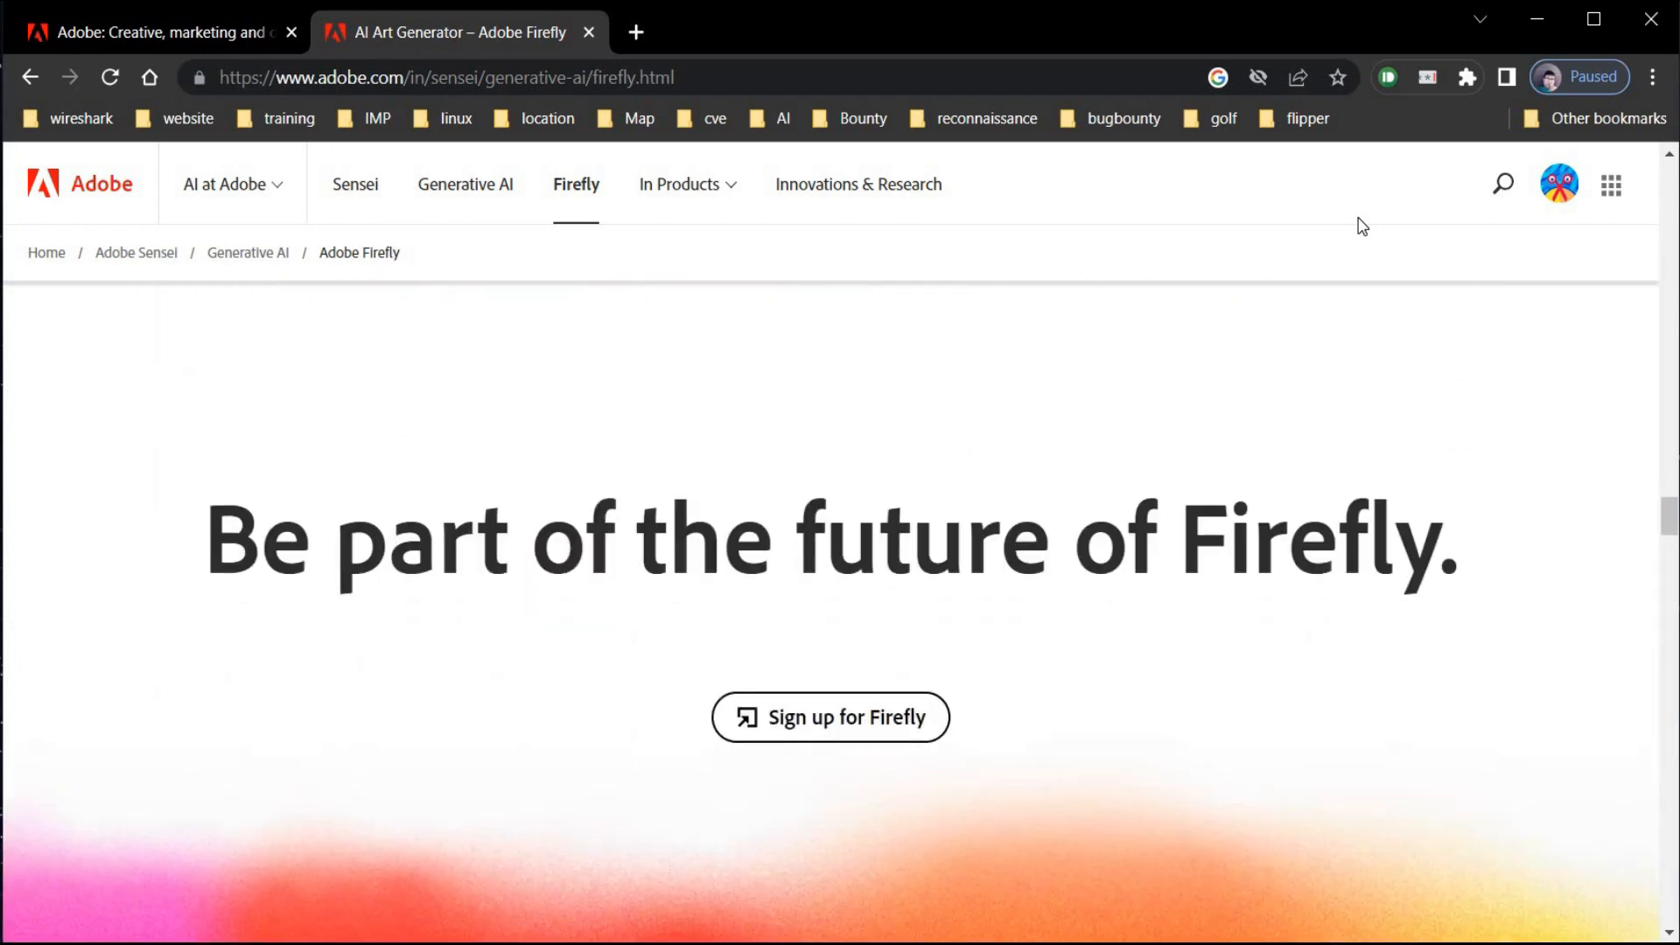
scroll(1362, 226, down, 3)
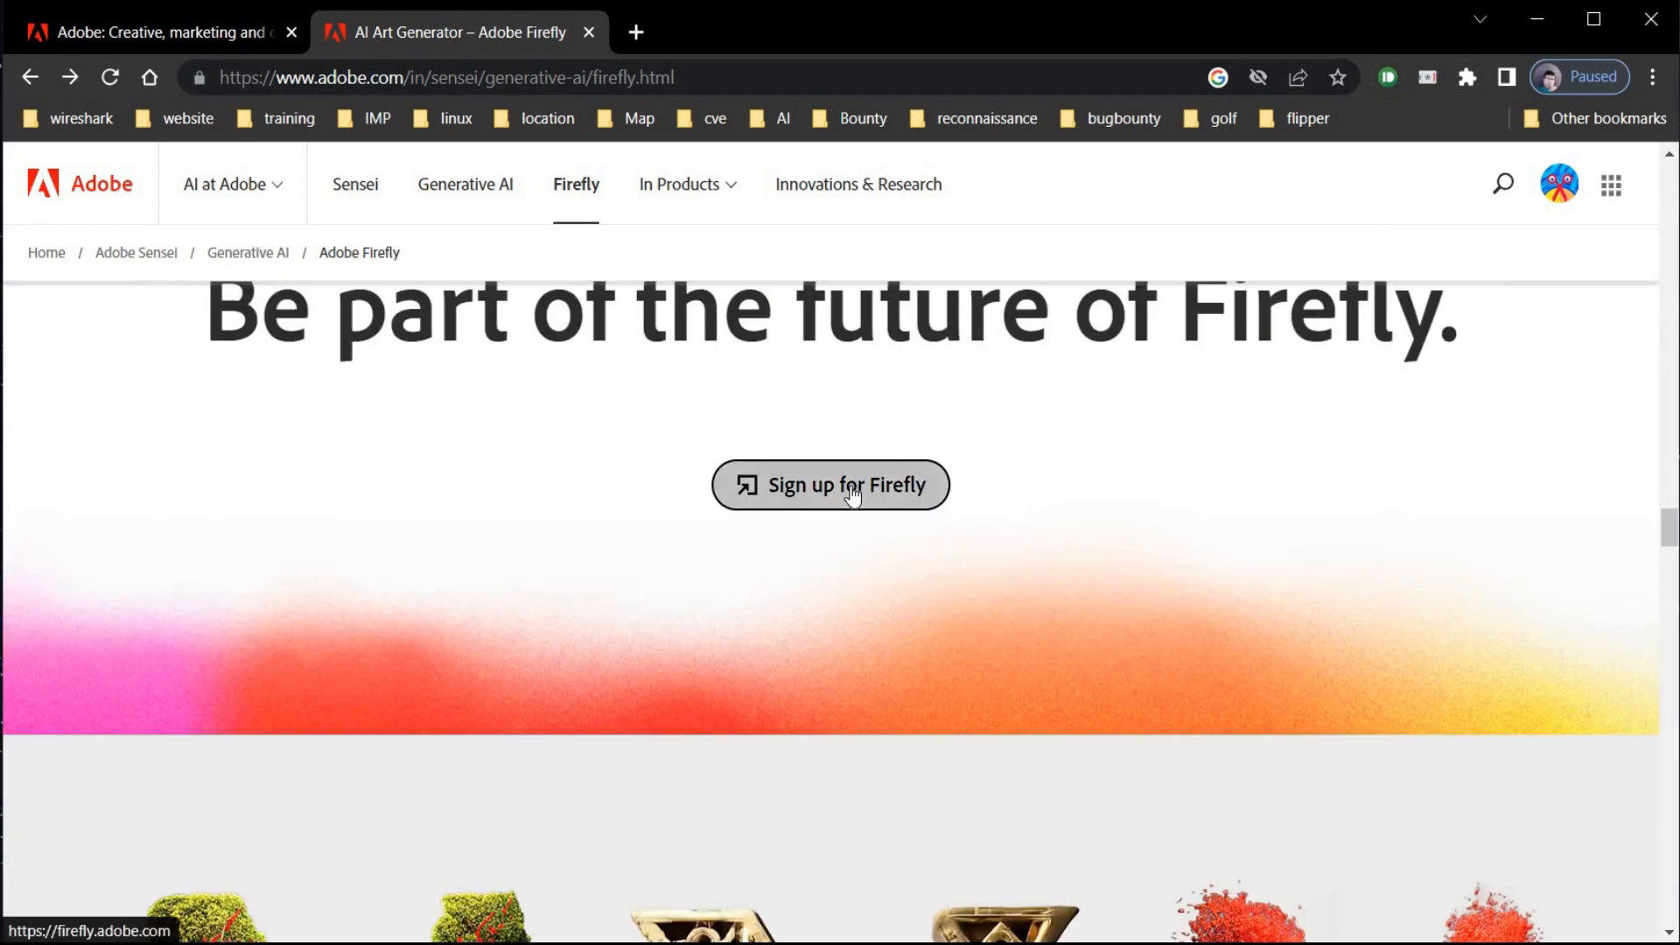
Go to the Firefly beta site through its sign-up link, sign in, and agree to the generative AI User Guidelines
click(852, 490)
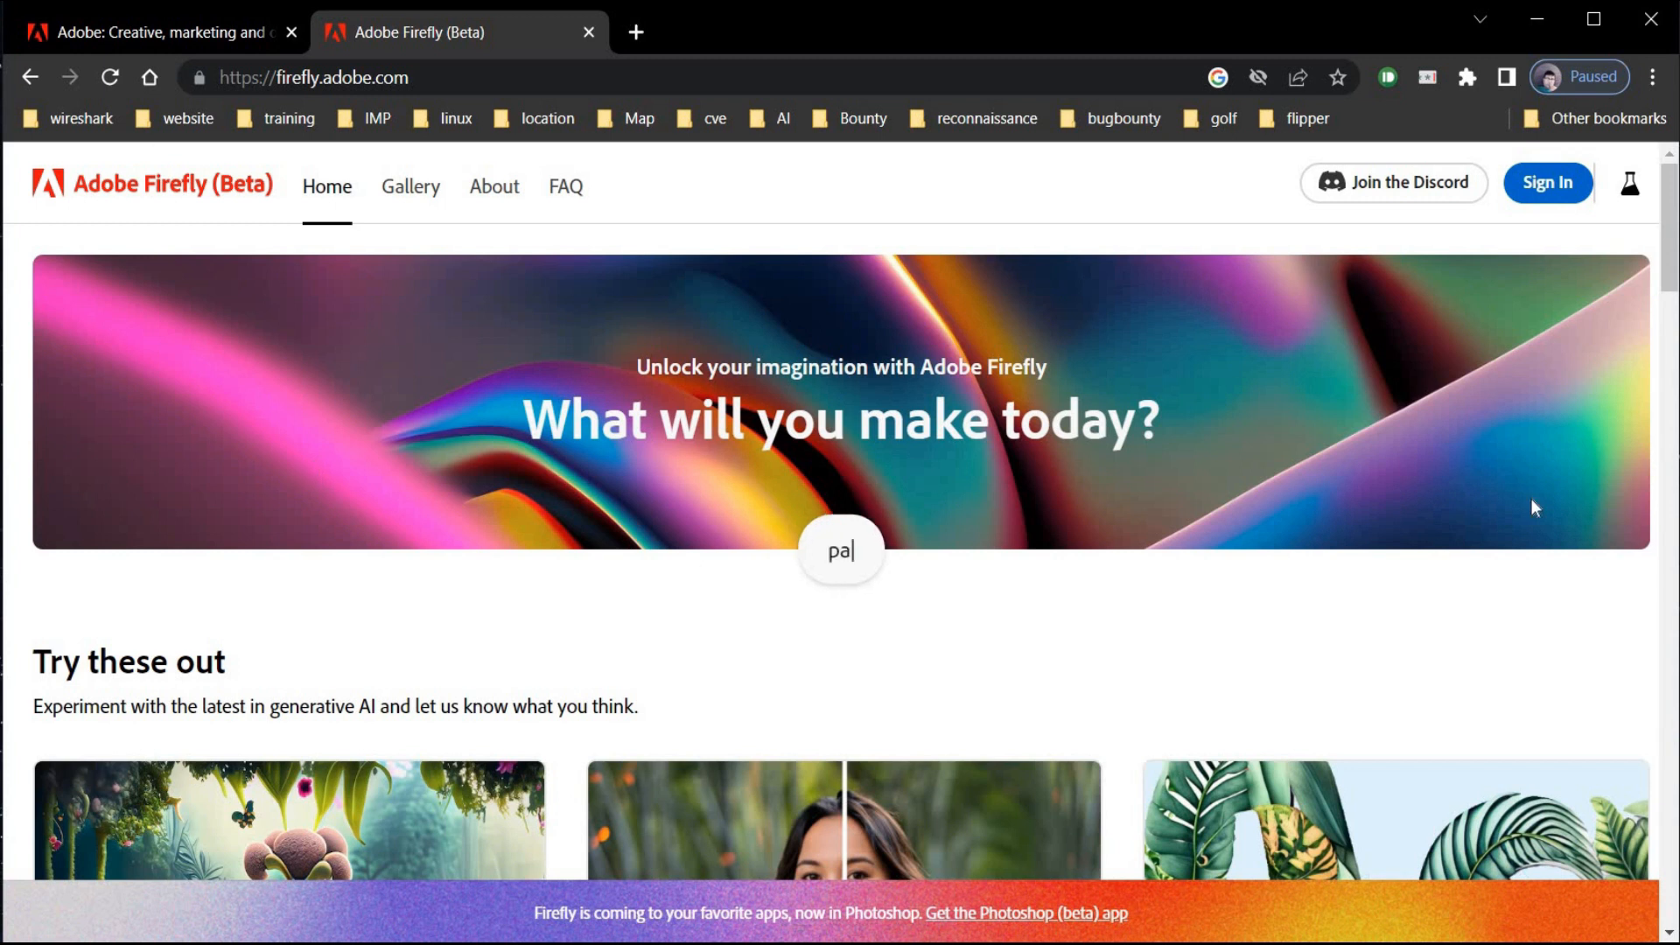
drag(1666, 273, 1667, 376)
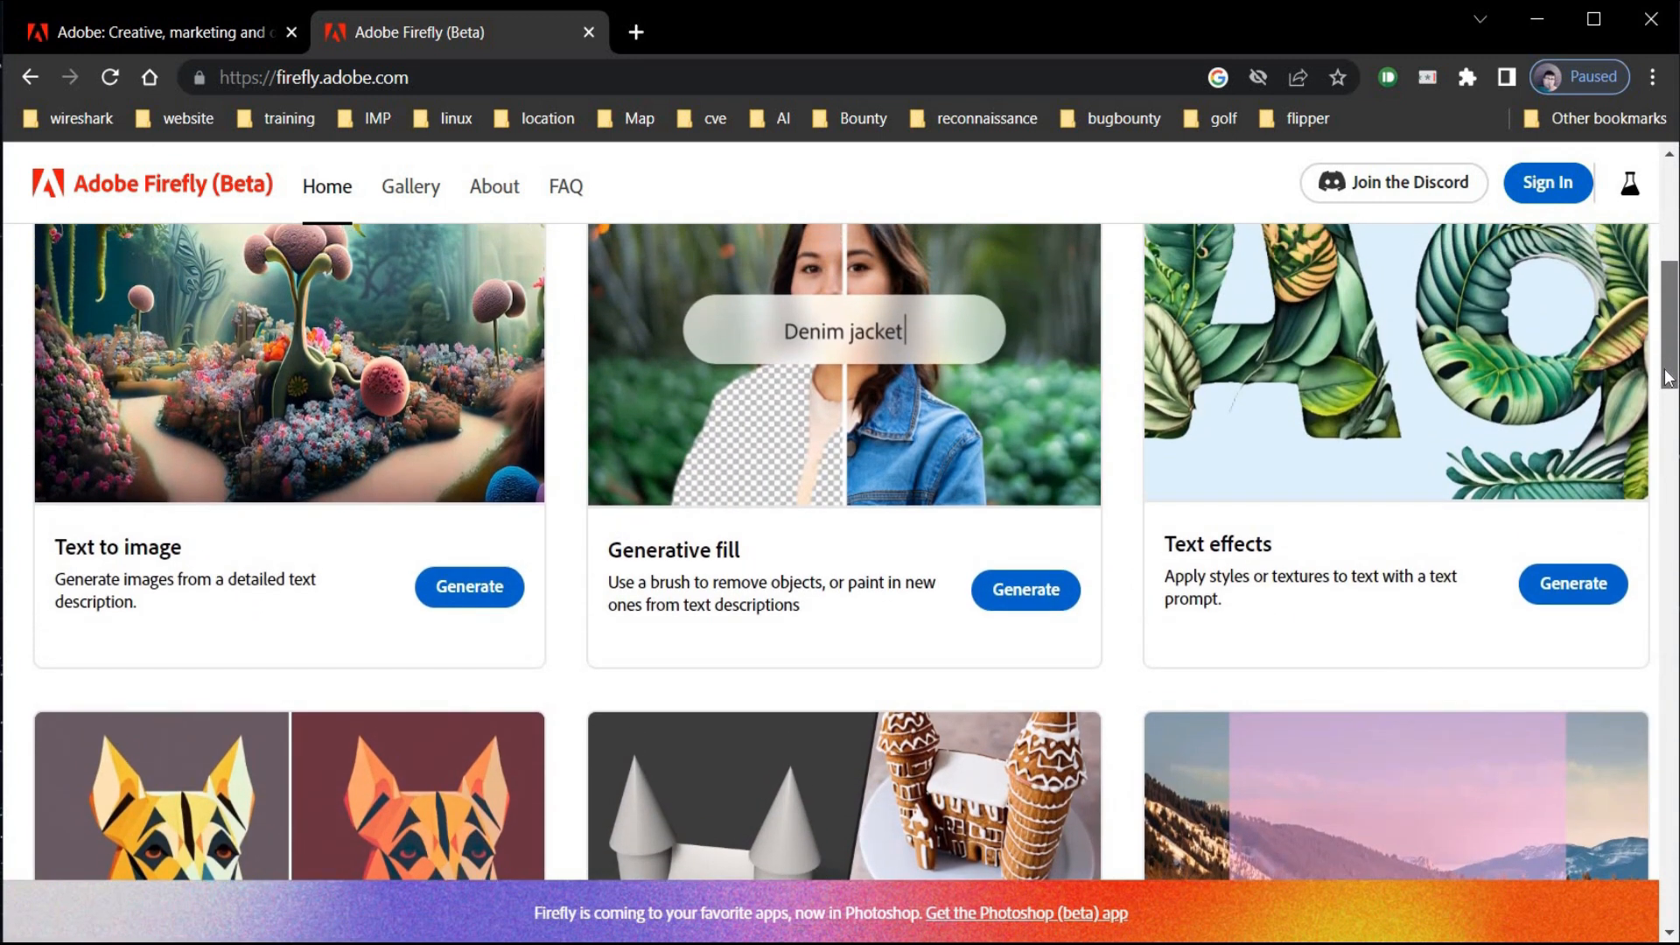
click(1547, 183)
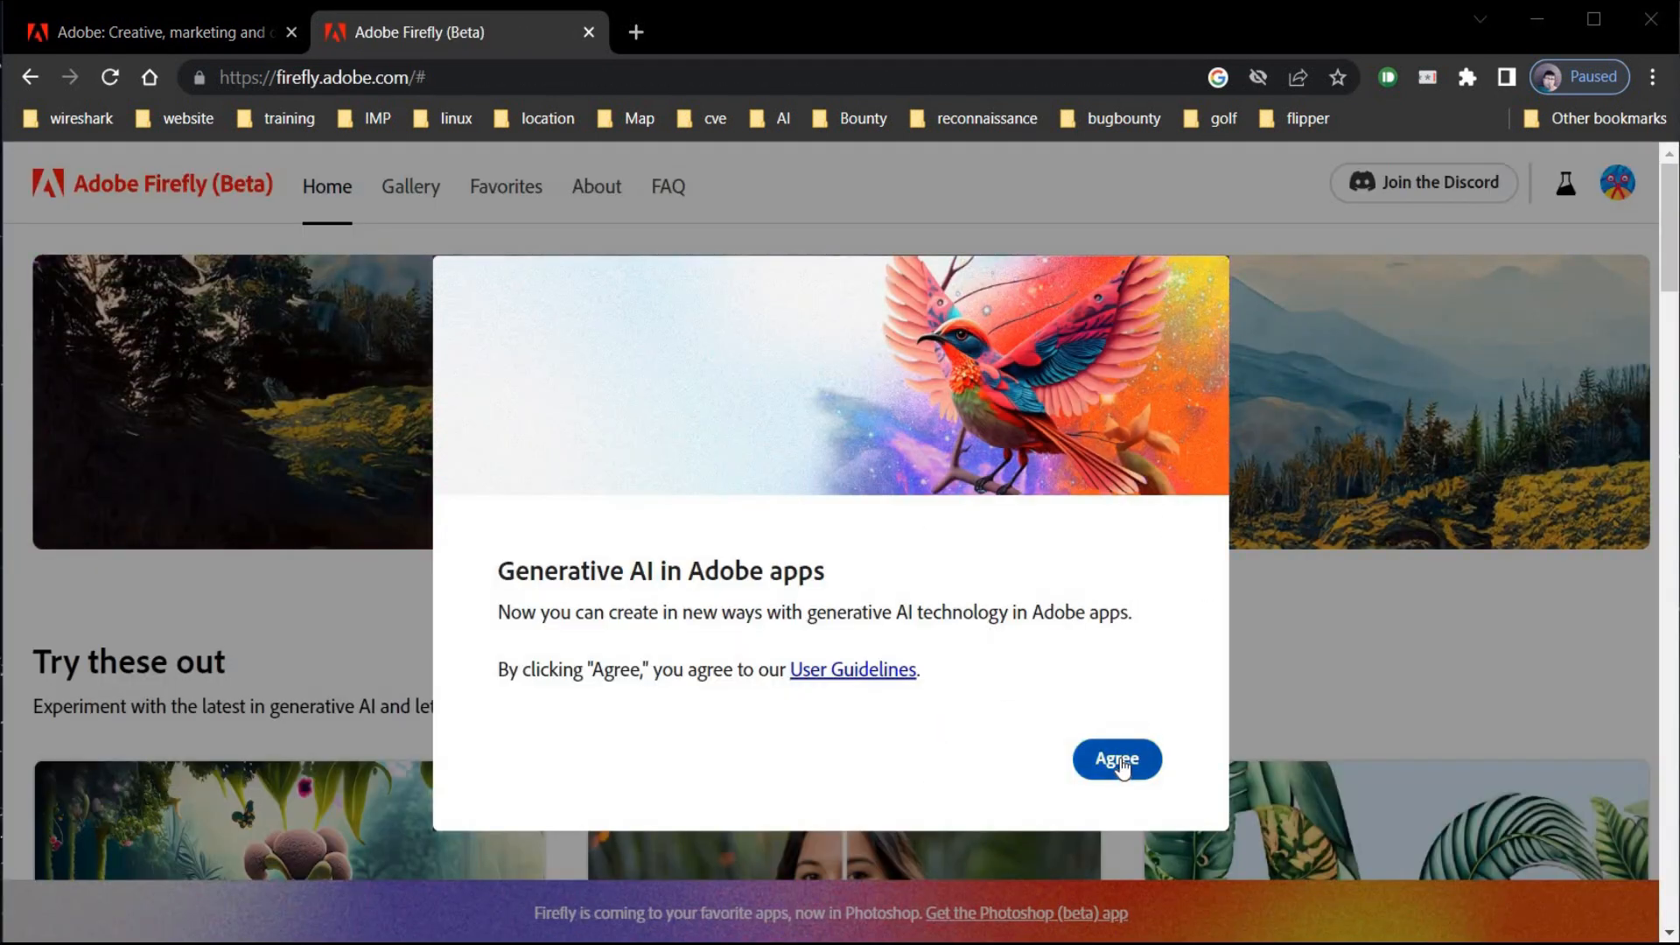
click(1121, 759)
Generate Text to image results for the prompt "create a image of futuristic lady with an aura of elegance and sophistication"
scroll(483, 627, down, 5)
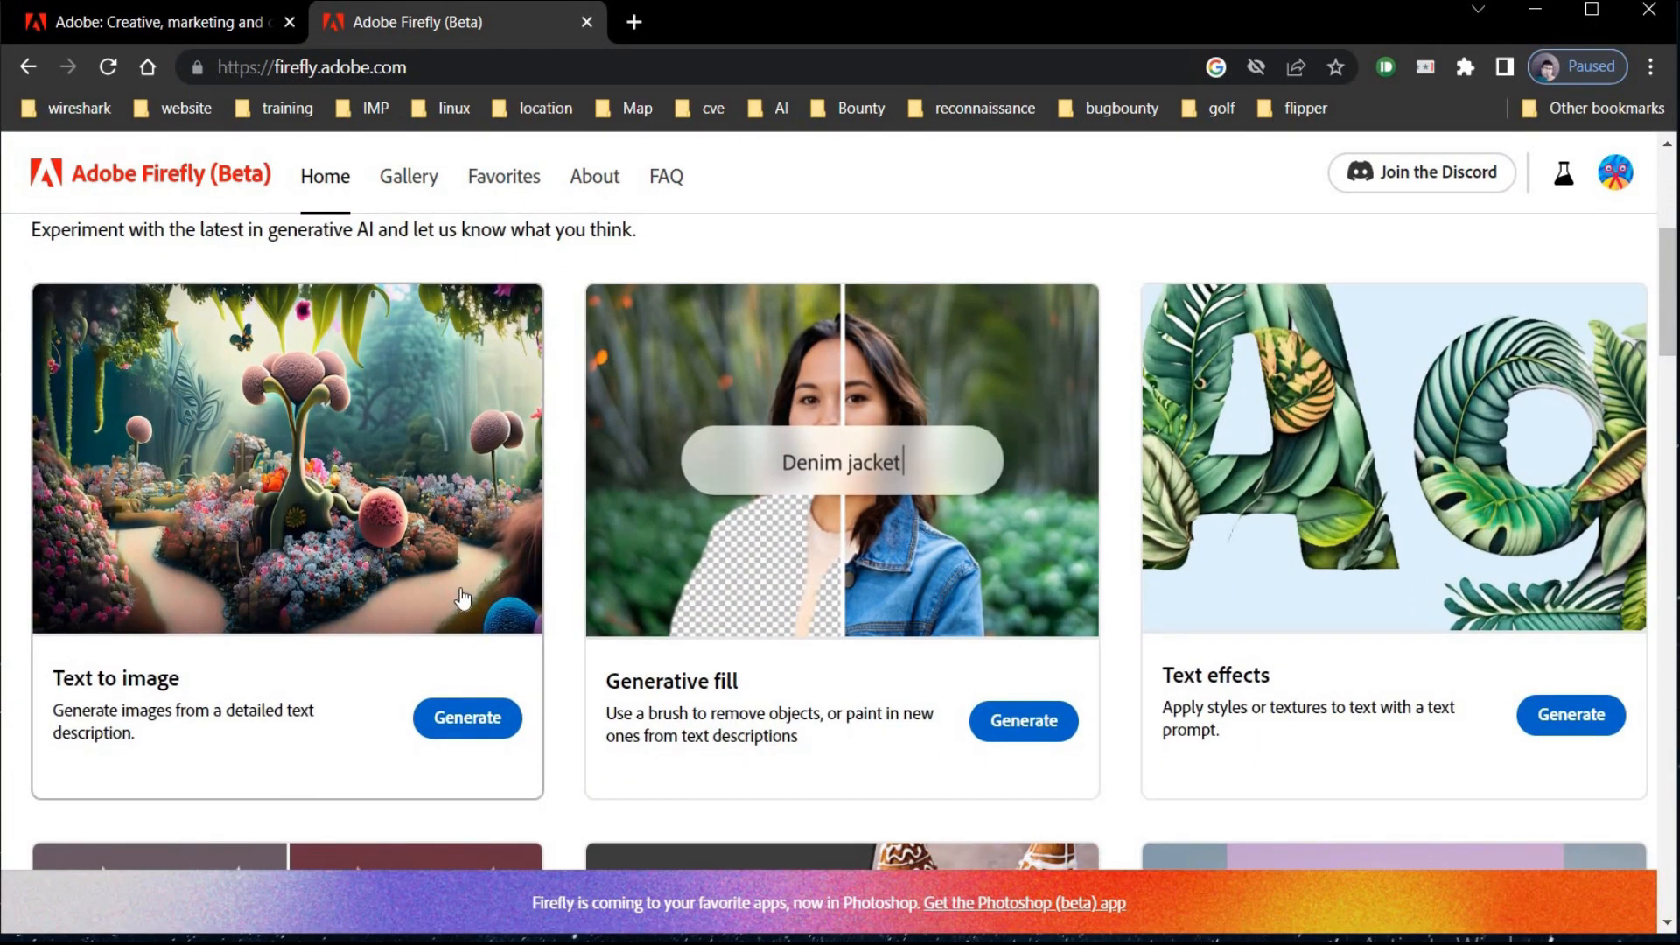
click(340, 543)
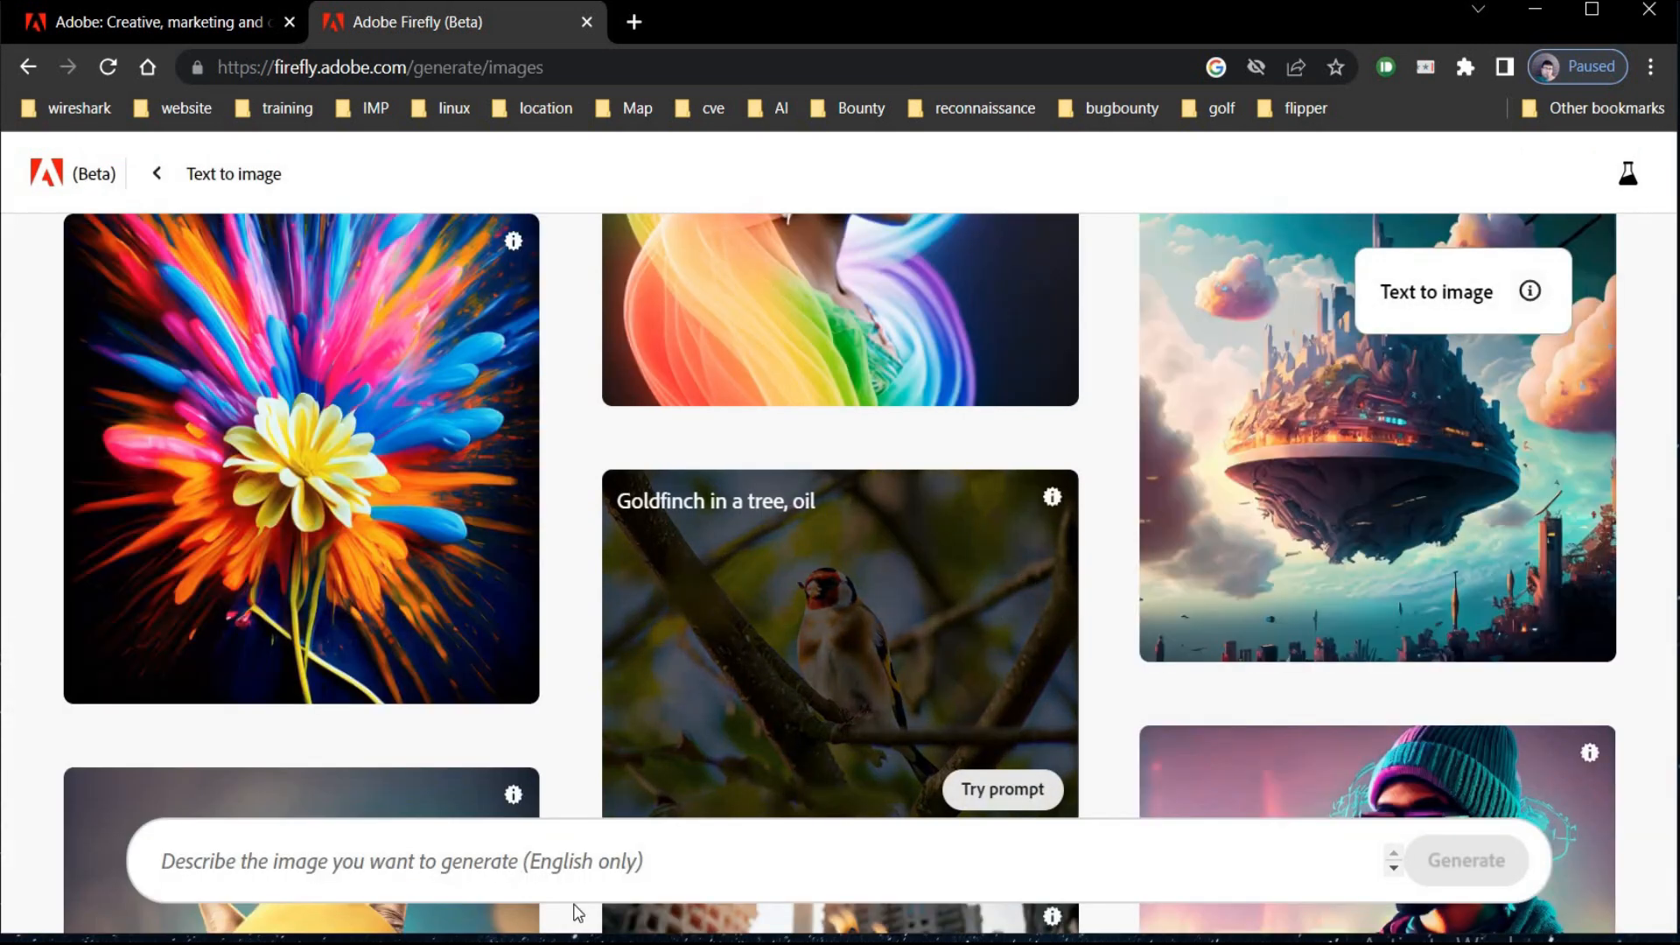
click(687, 866)
text(create a image of futuristic lady with an aura of elegance and sophistication)
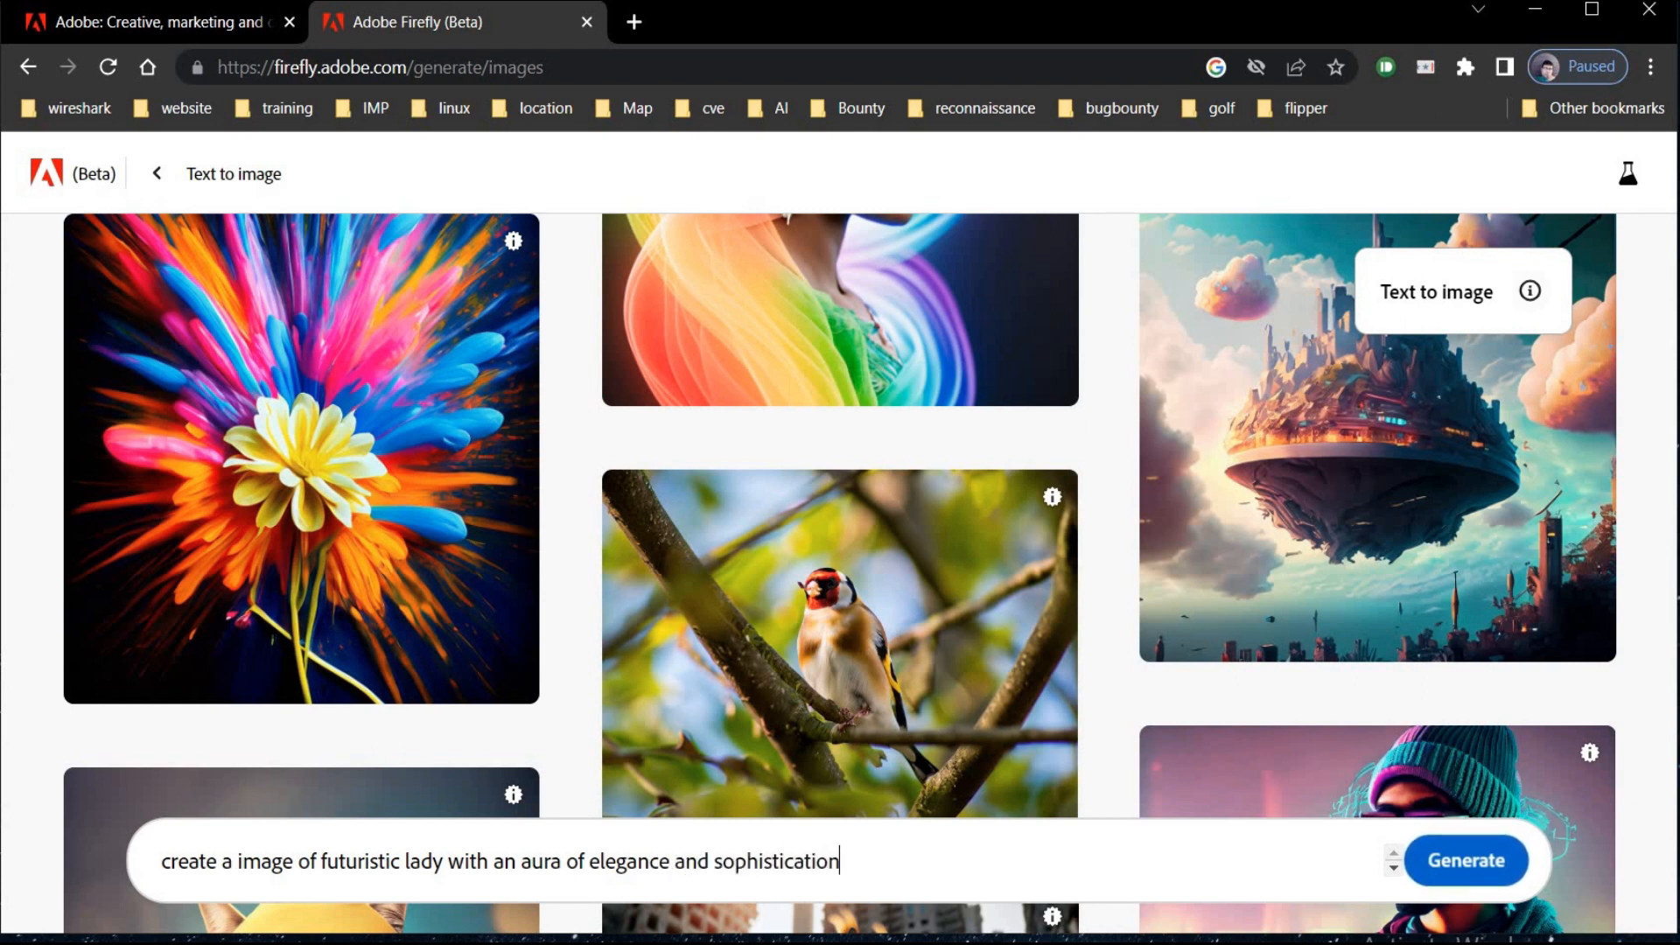
click(1445, 879)
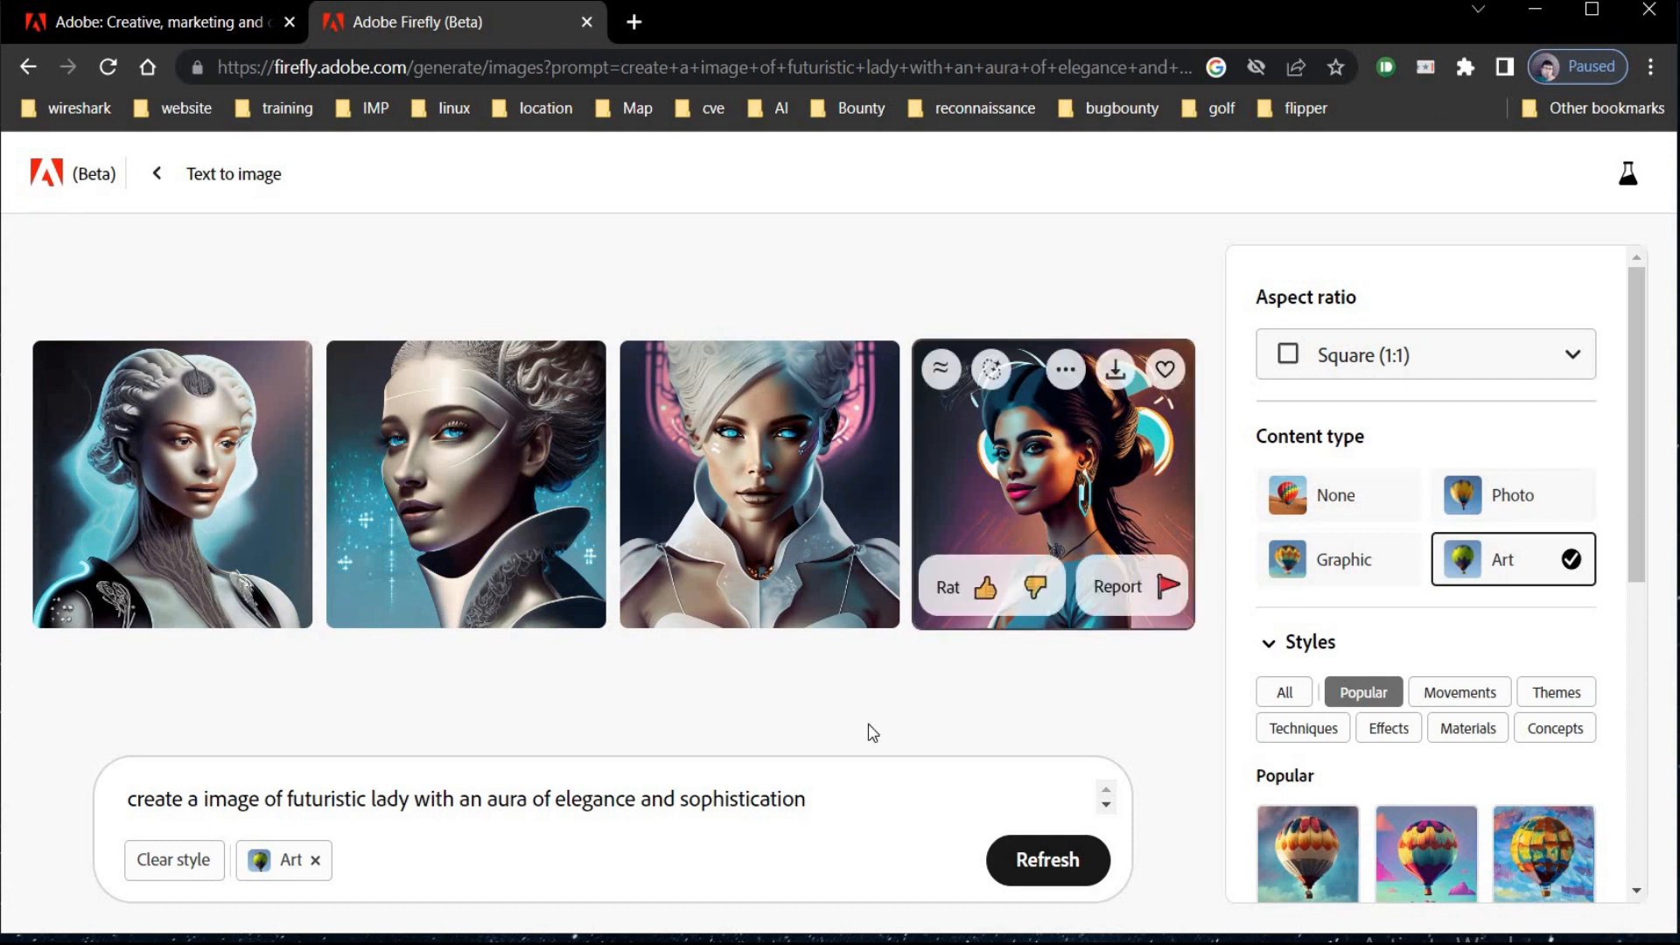
Change the generated images' content type to Photo and look through the available popular styles
click(1509, 505)
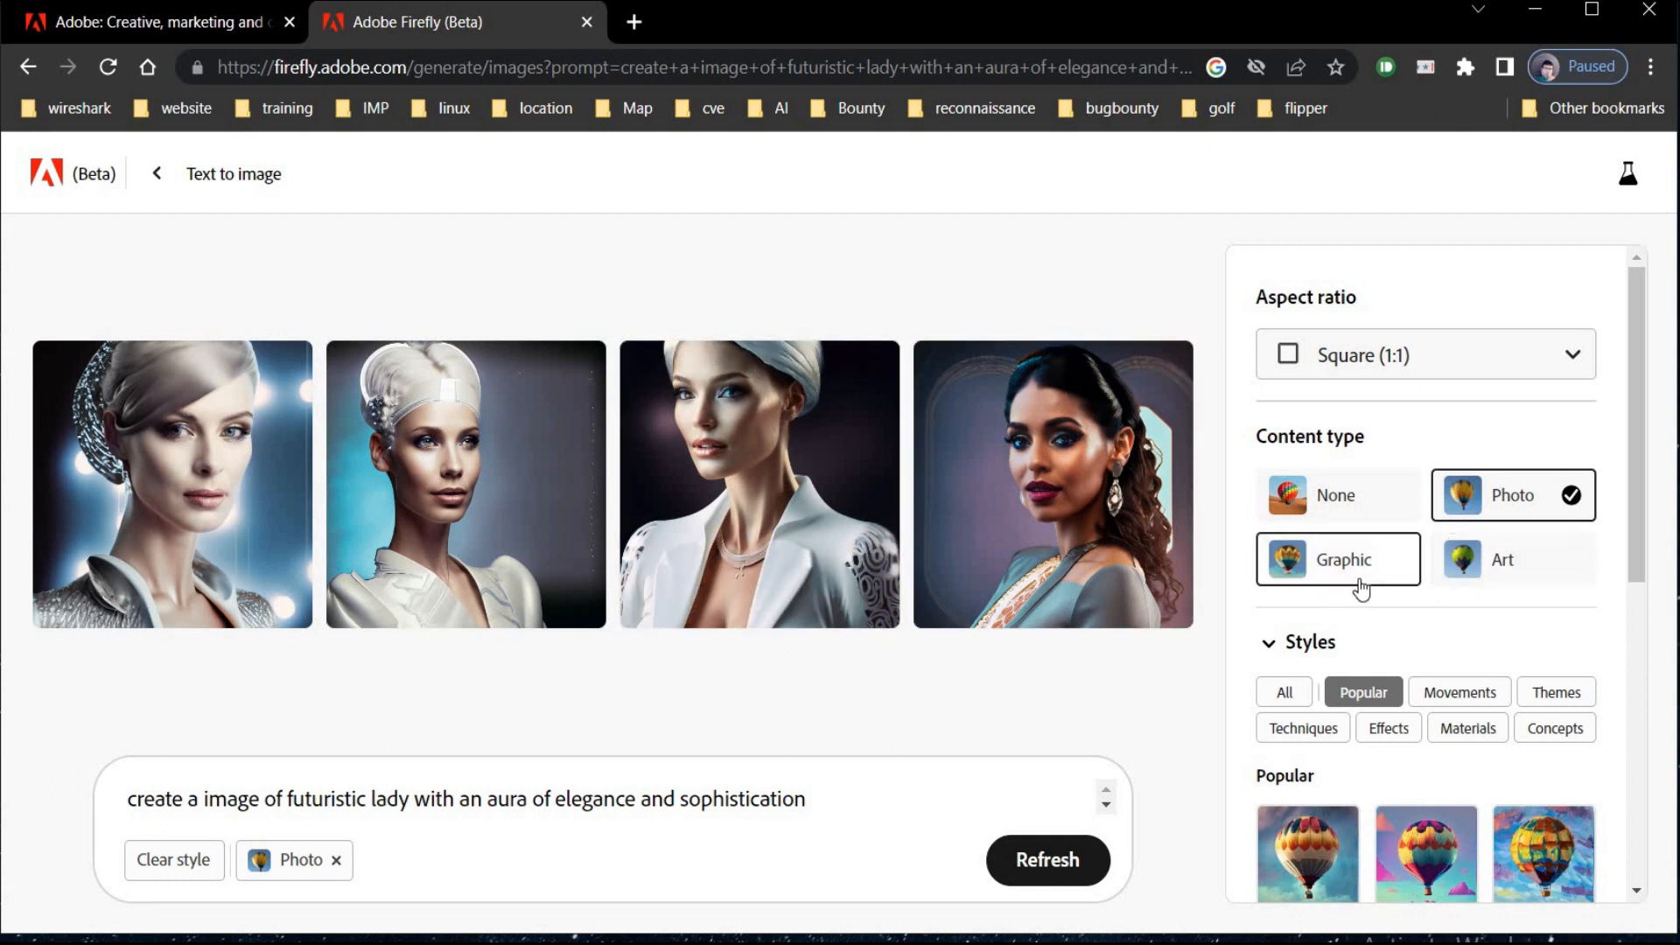
drag(1637, 569, 1643, 715)
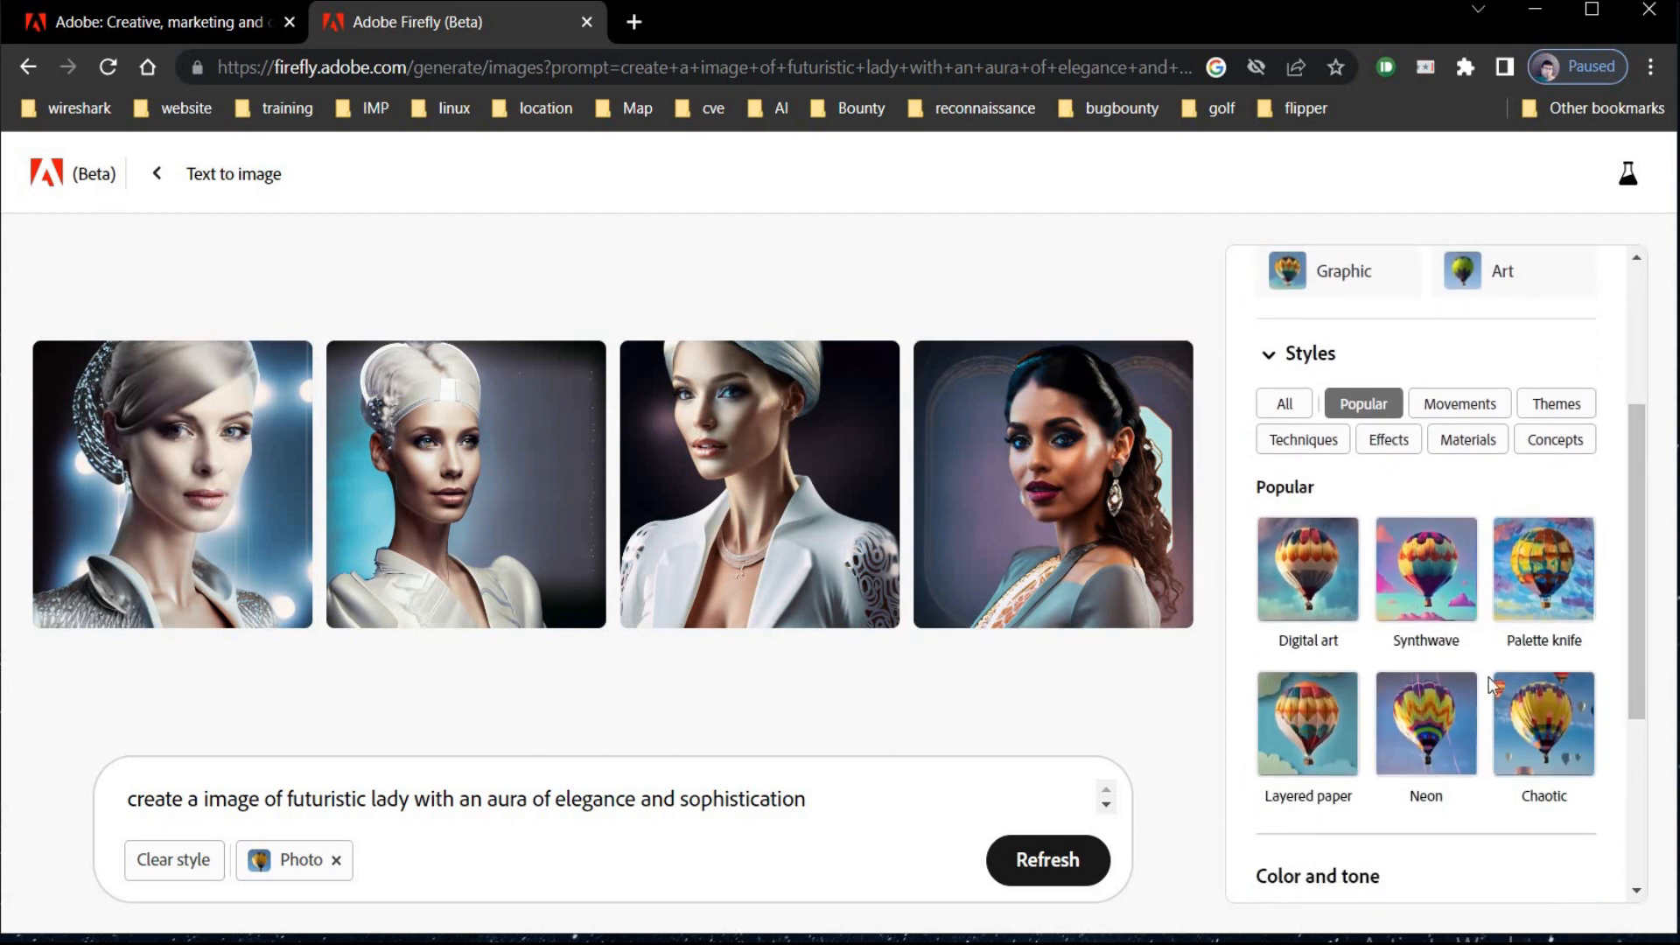
drag(1643, 585, 1629, 486)
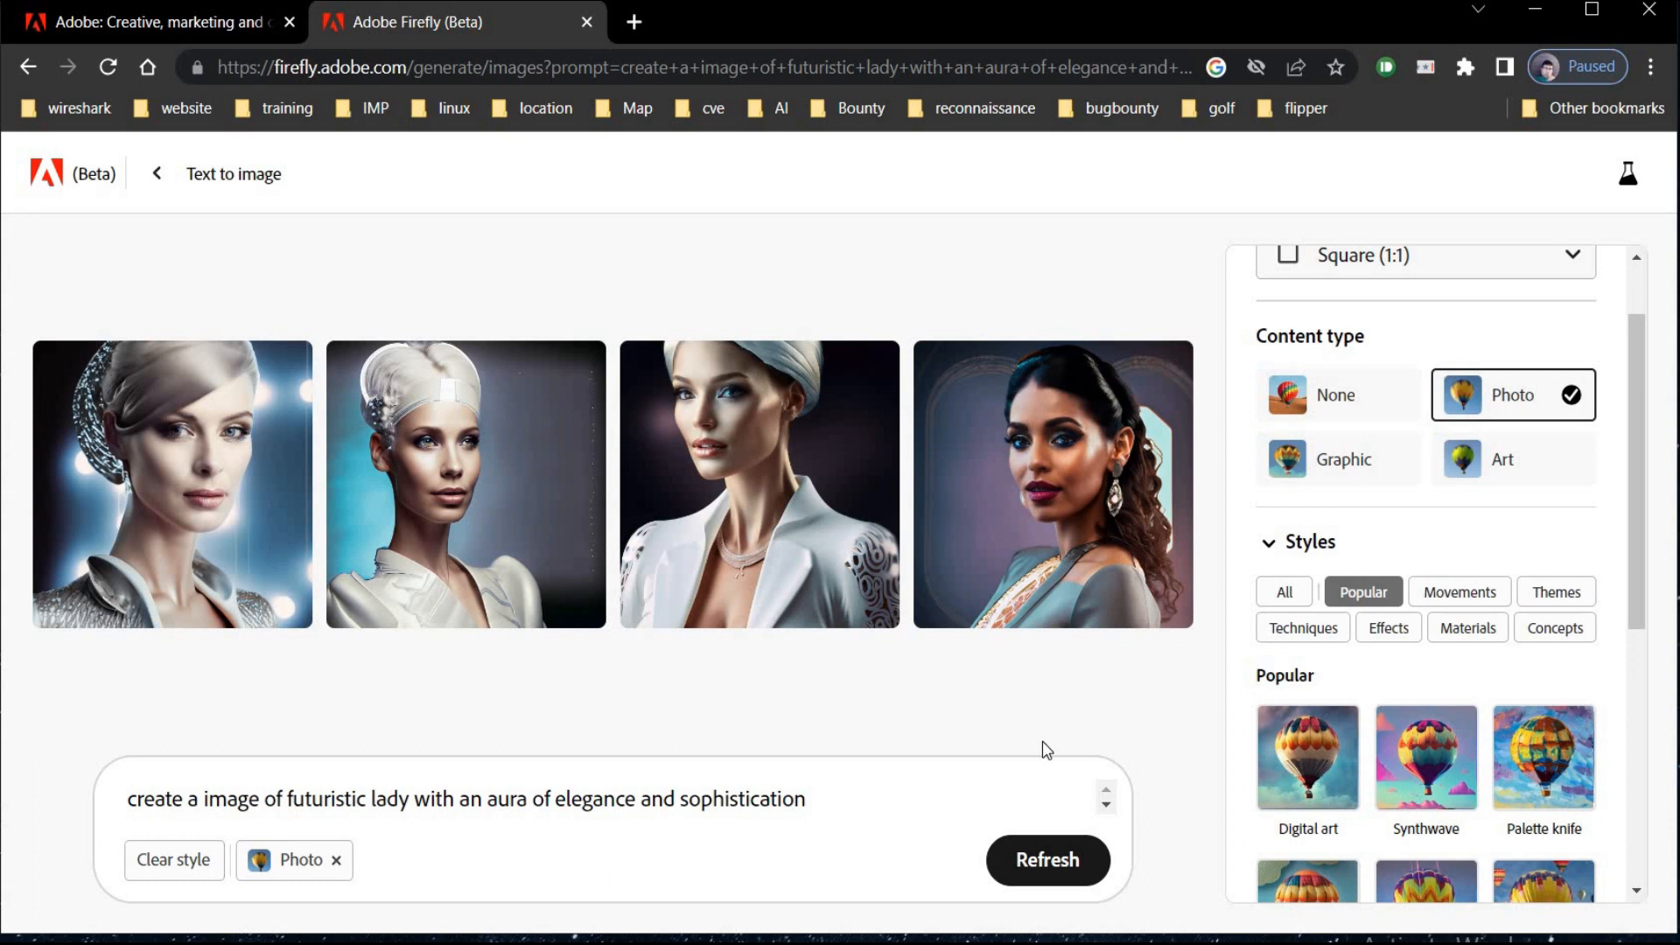
click(335, 859)
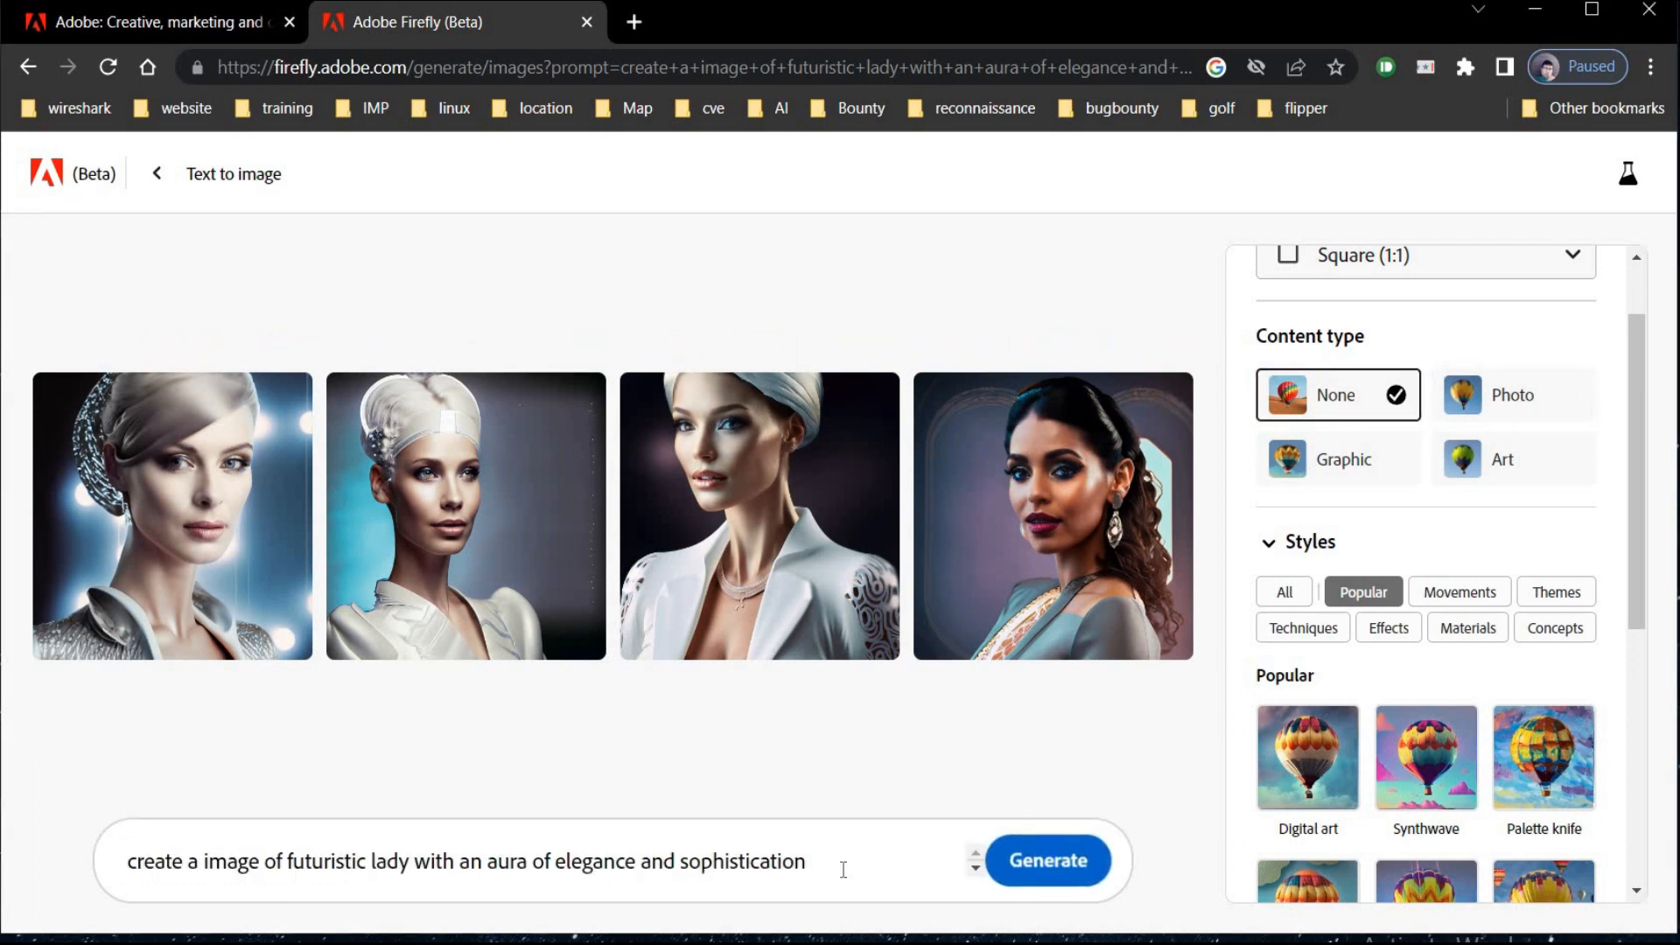
text(, Picture her in a flowing, floor-length gown made of luminescent fabric, exuding a soft, otherworldly glow)
click(1063, 864)
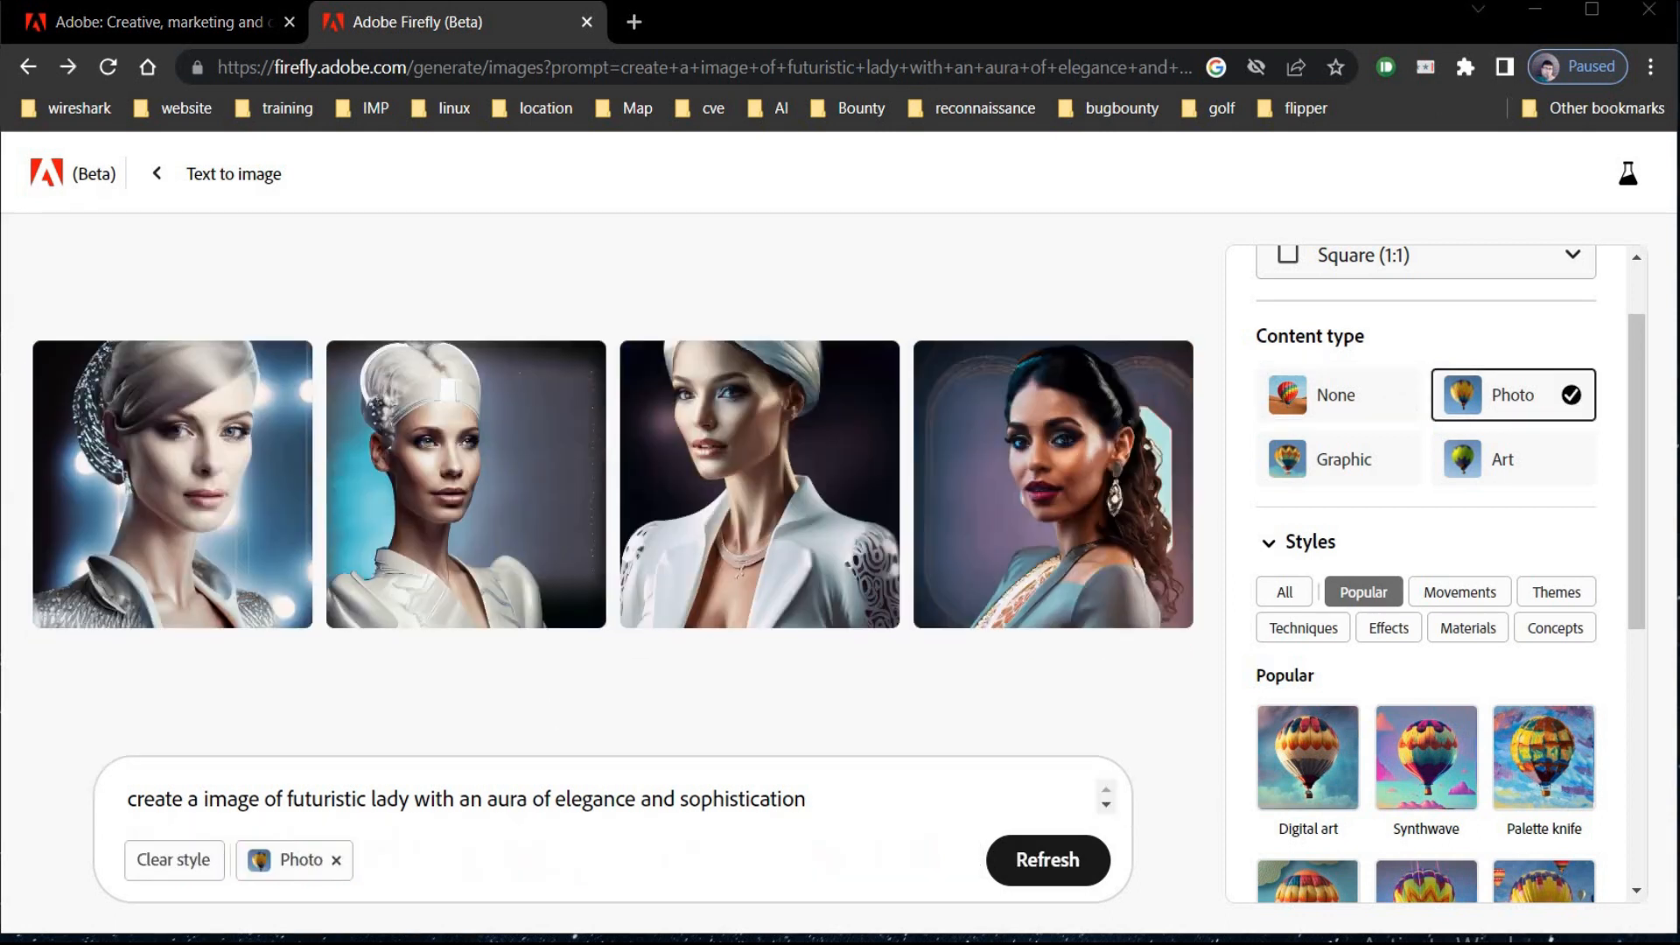
Extend the prompt with softly glowing eyes, a slender confident figure, a dynamic pose, holographic displays and a futuristic cityscape backdrop, and generate the images
click(847, 794)
text(,)
text(Her eyes radiate a soft, ethereal glow, and her slender figure exudes an air of grace and confidence. Capture her in a dynamic pose, surrounded by holographic displays and a futuristic cityscape backdrop.)
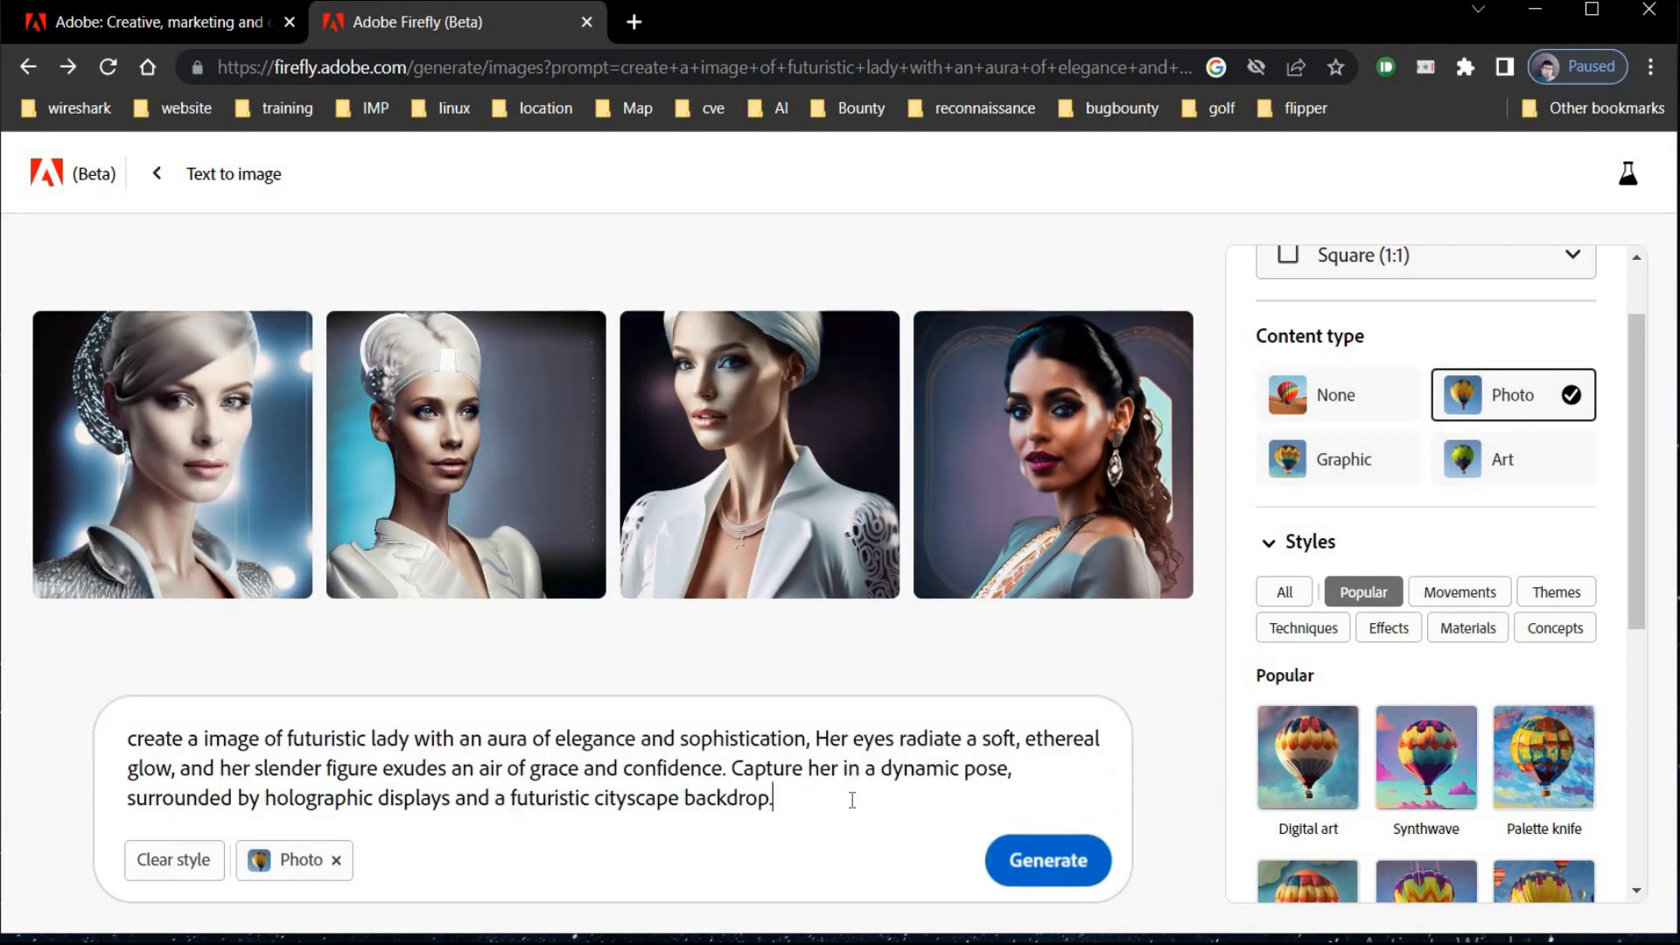
click(1056, 866)
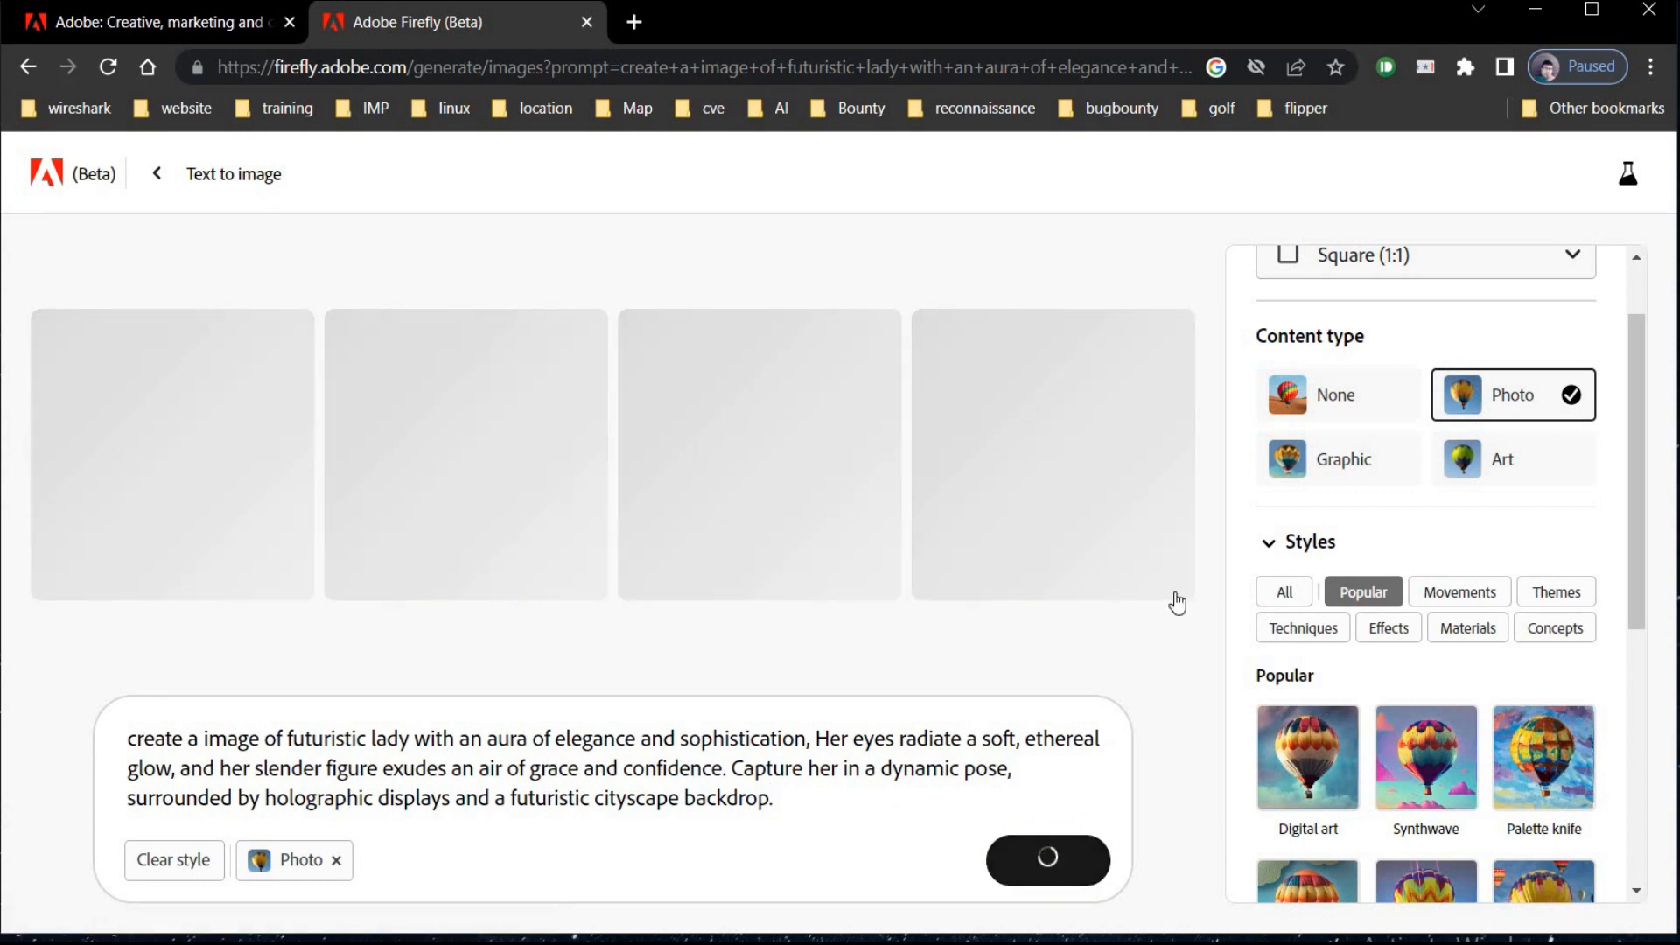
Set the content type of the extended-prompt images to Art
click(1509, 464)
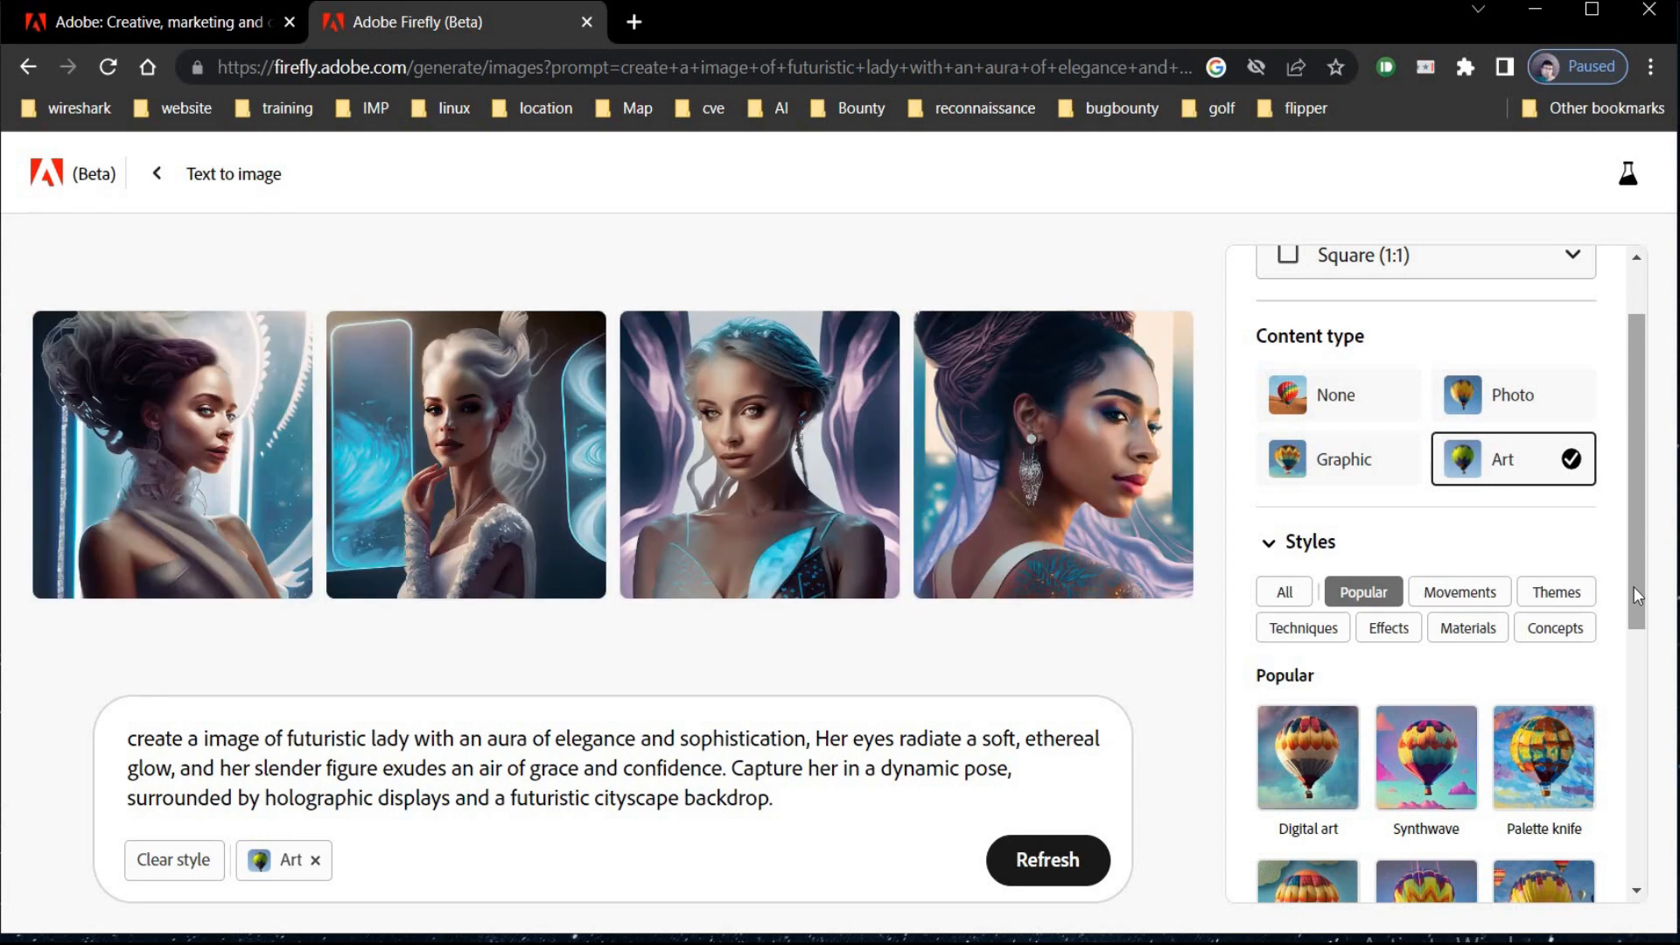
scroll(1637, 595, up, 2)
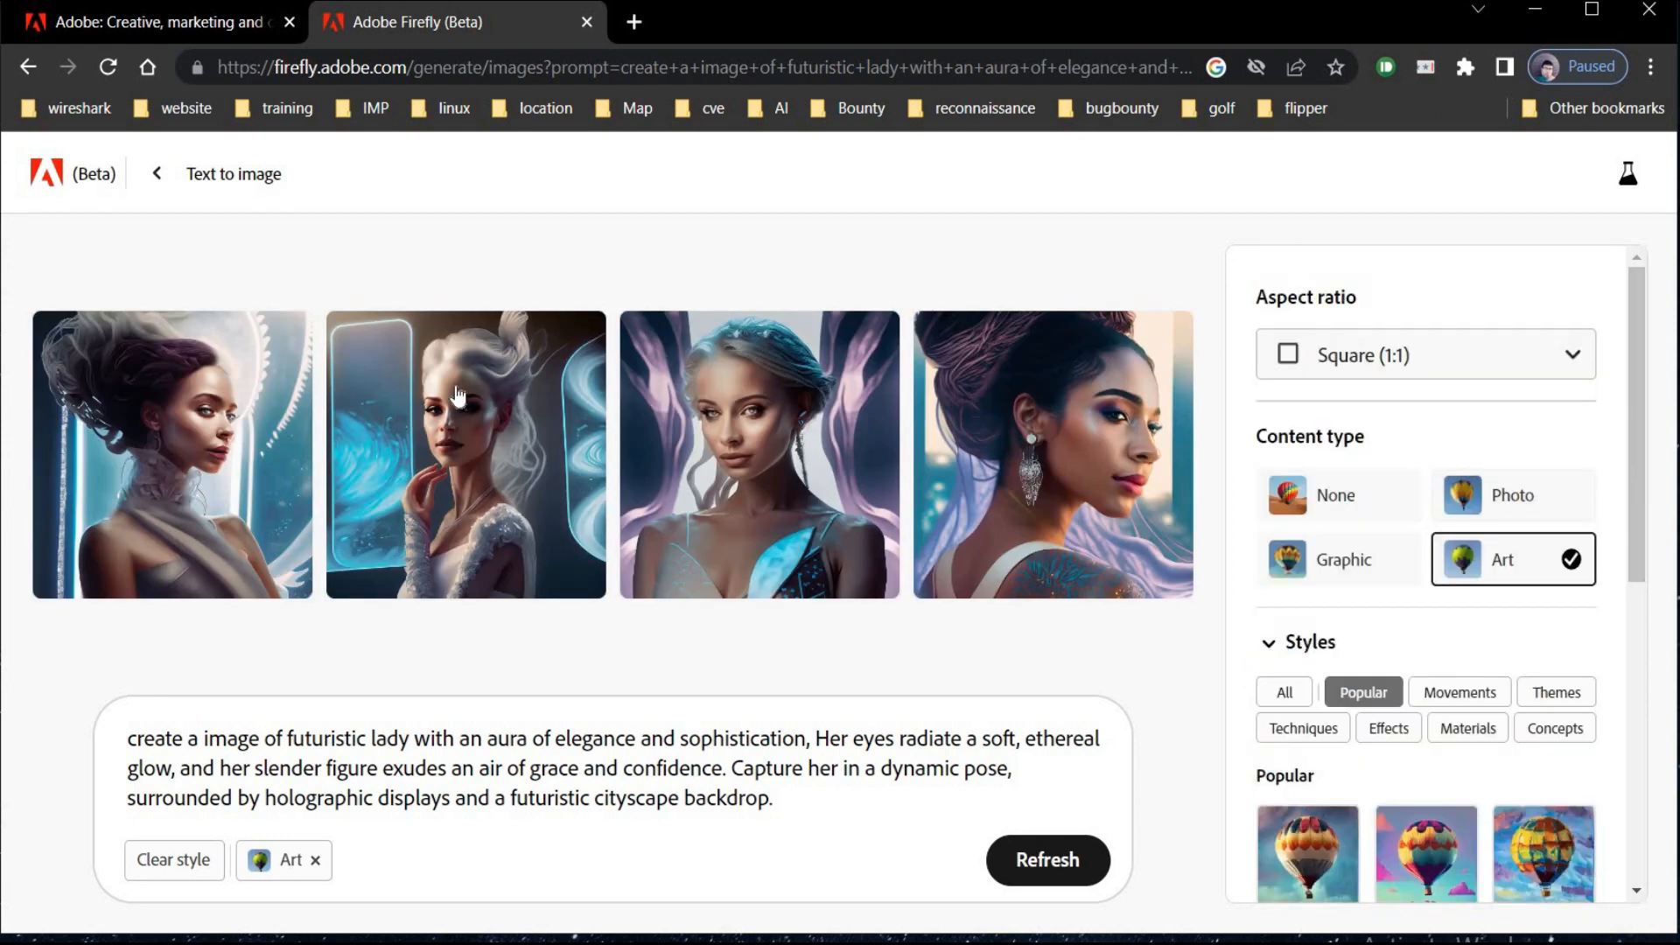
Leave Text to image for the Firefly home page and open the Text effects generator
click(157, 181)
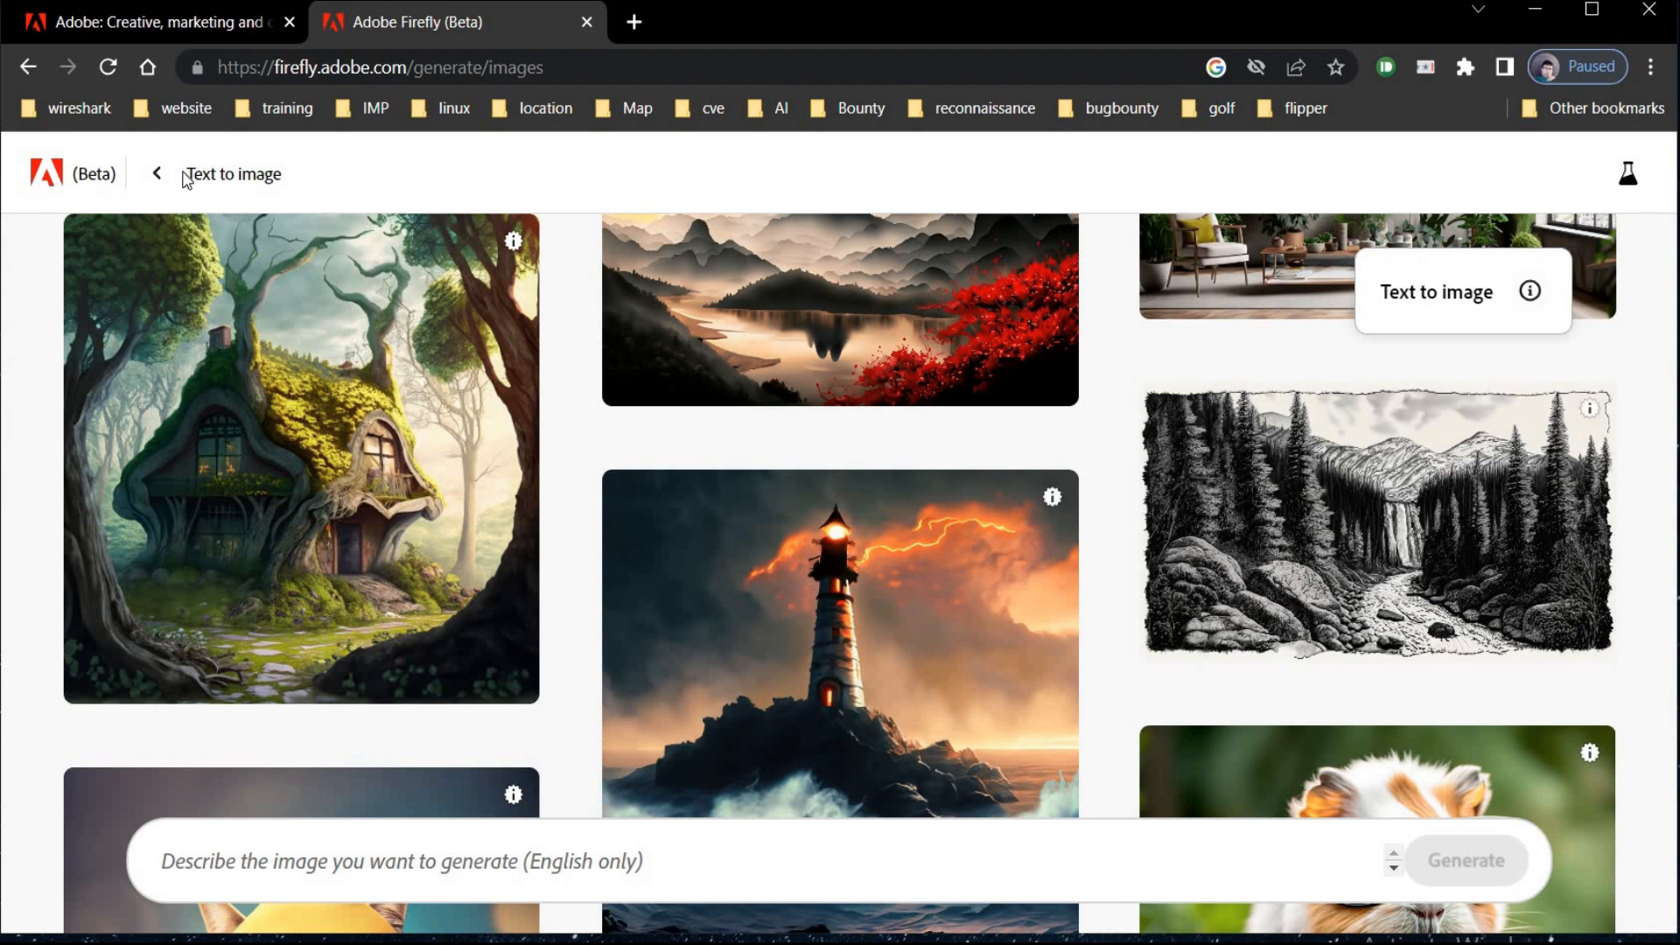
click(156, 180)
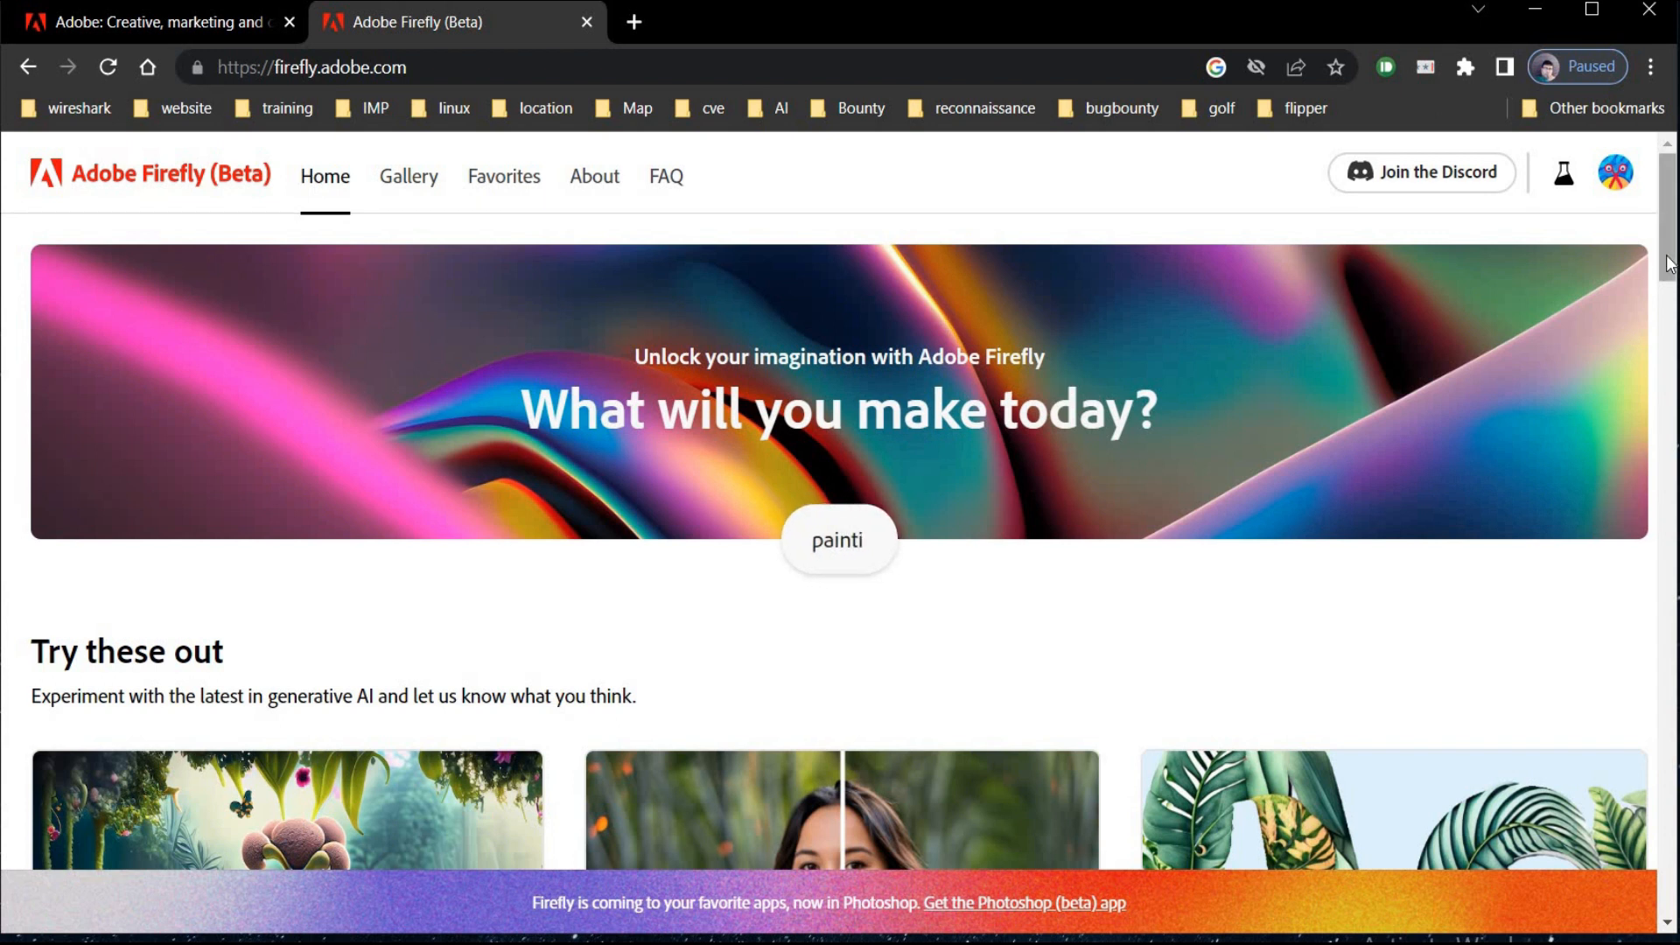
drag(1667, 300, 1668, 331)
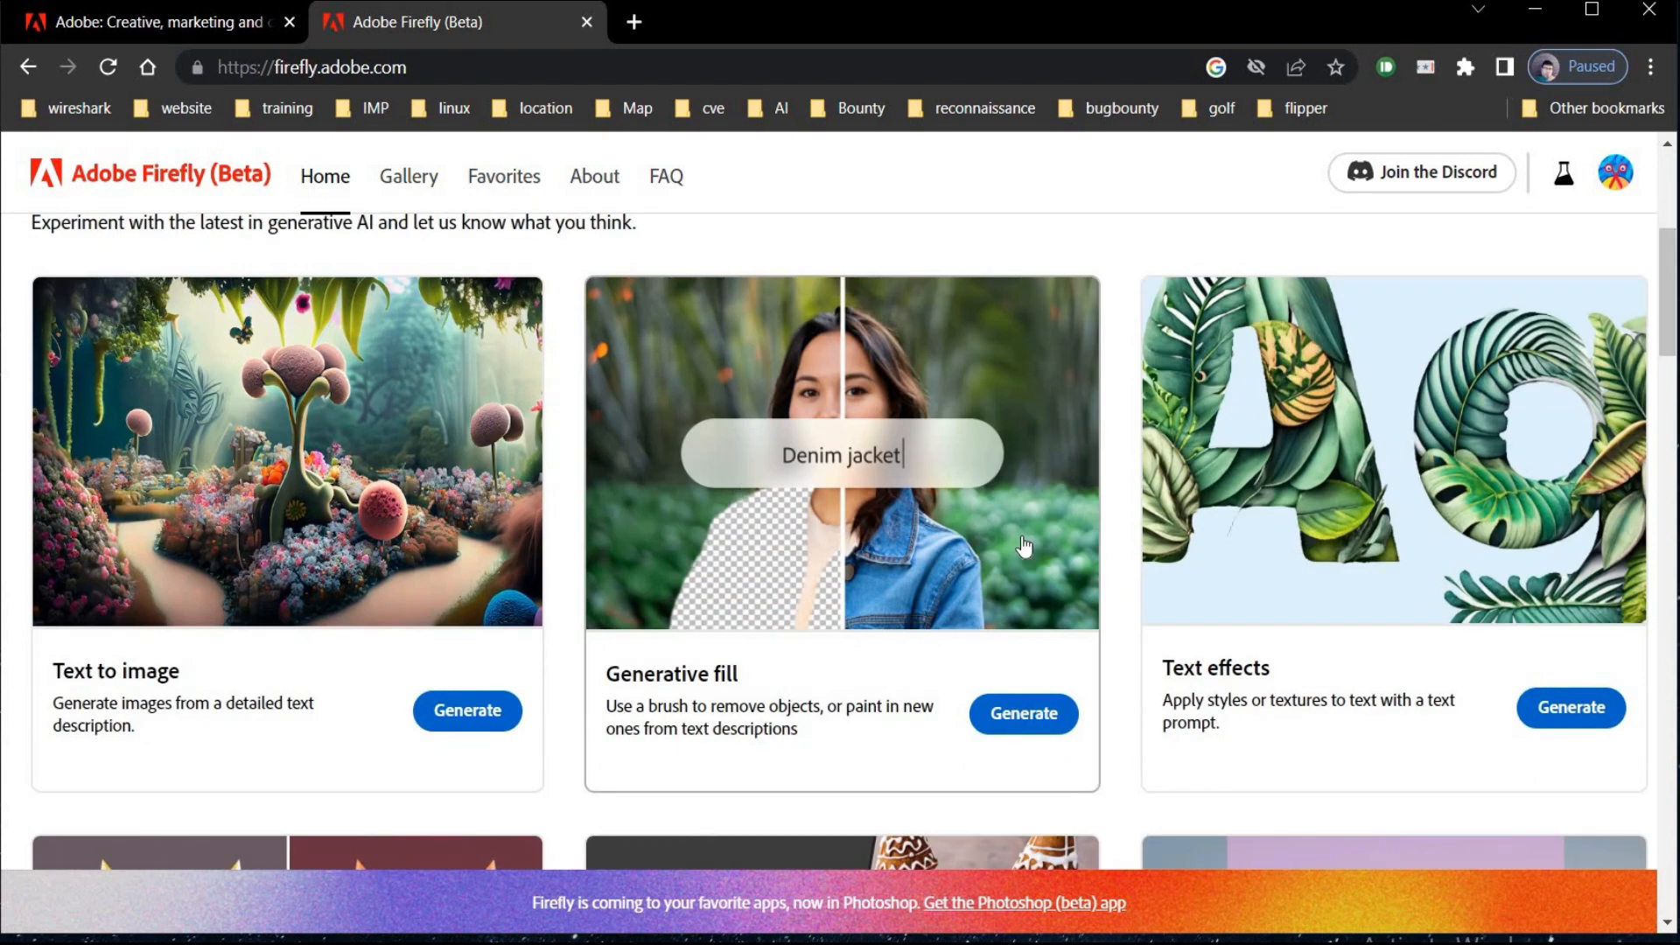
click(1555, 711)
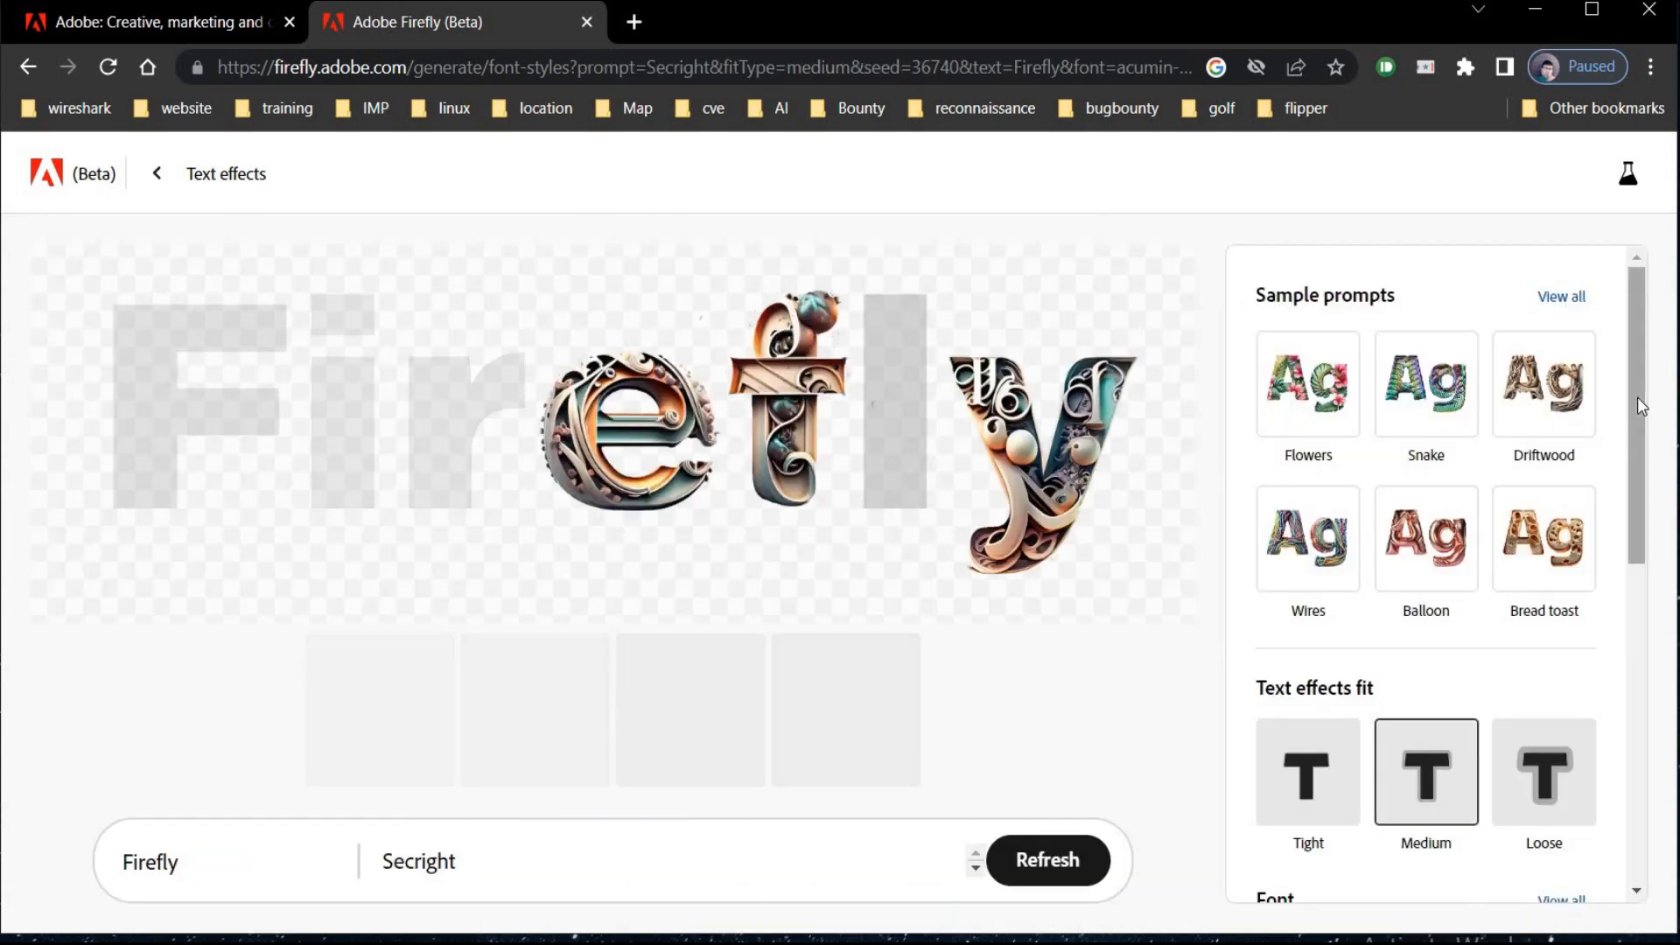
Replace the styled text "Firefly" with "secright" in the text effect
drag(1636, 397, 1636, 443)
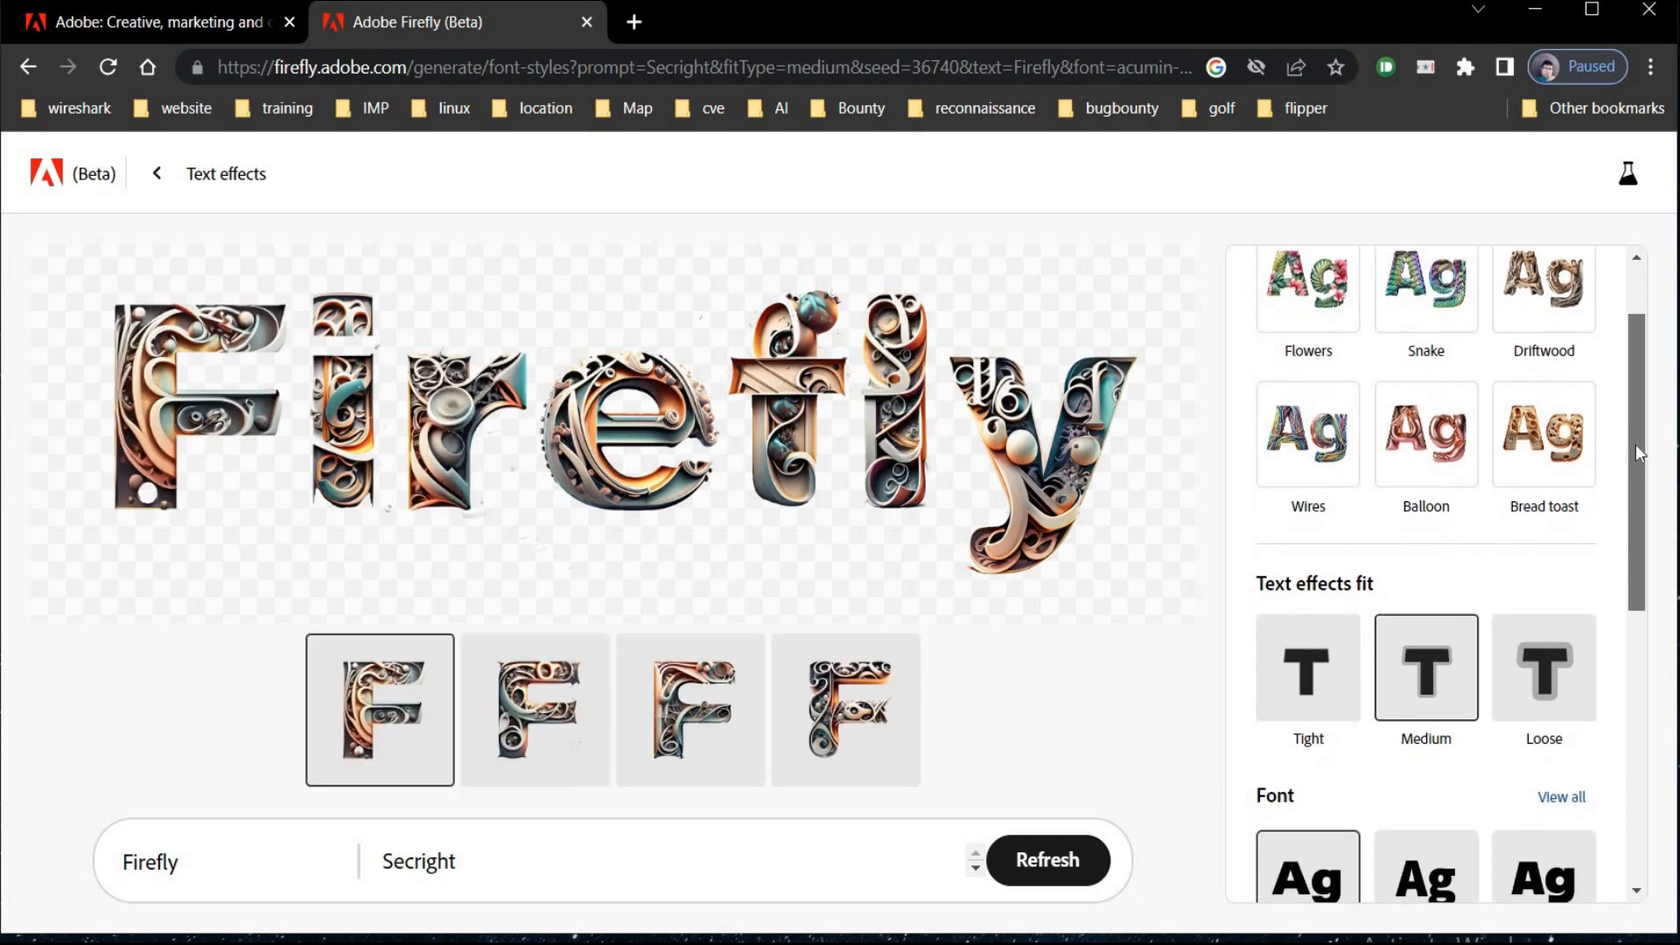
click(202, 871)
key(BackSpace)
key(BackSpace)
key(BackSpace)
key(BackSpace)
key(BackSpace)
key(BackSpace)
key(BackSpace)
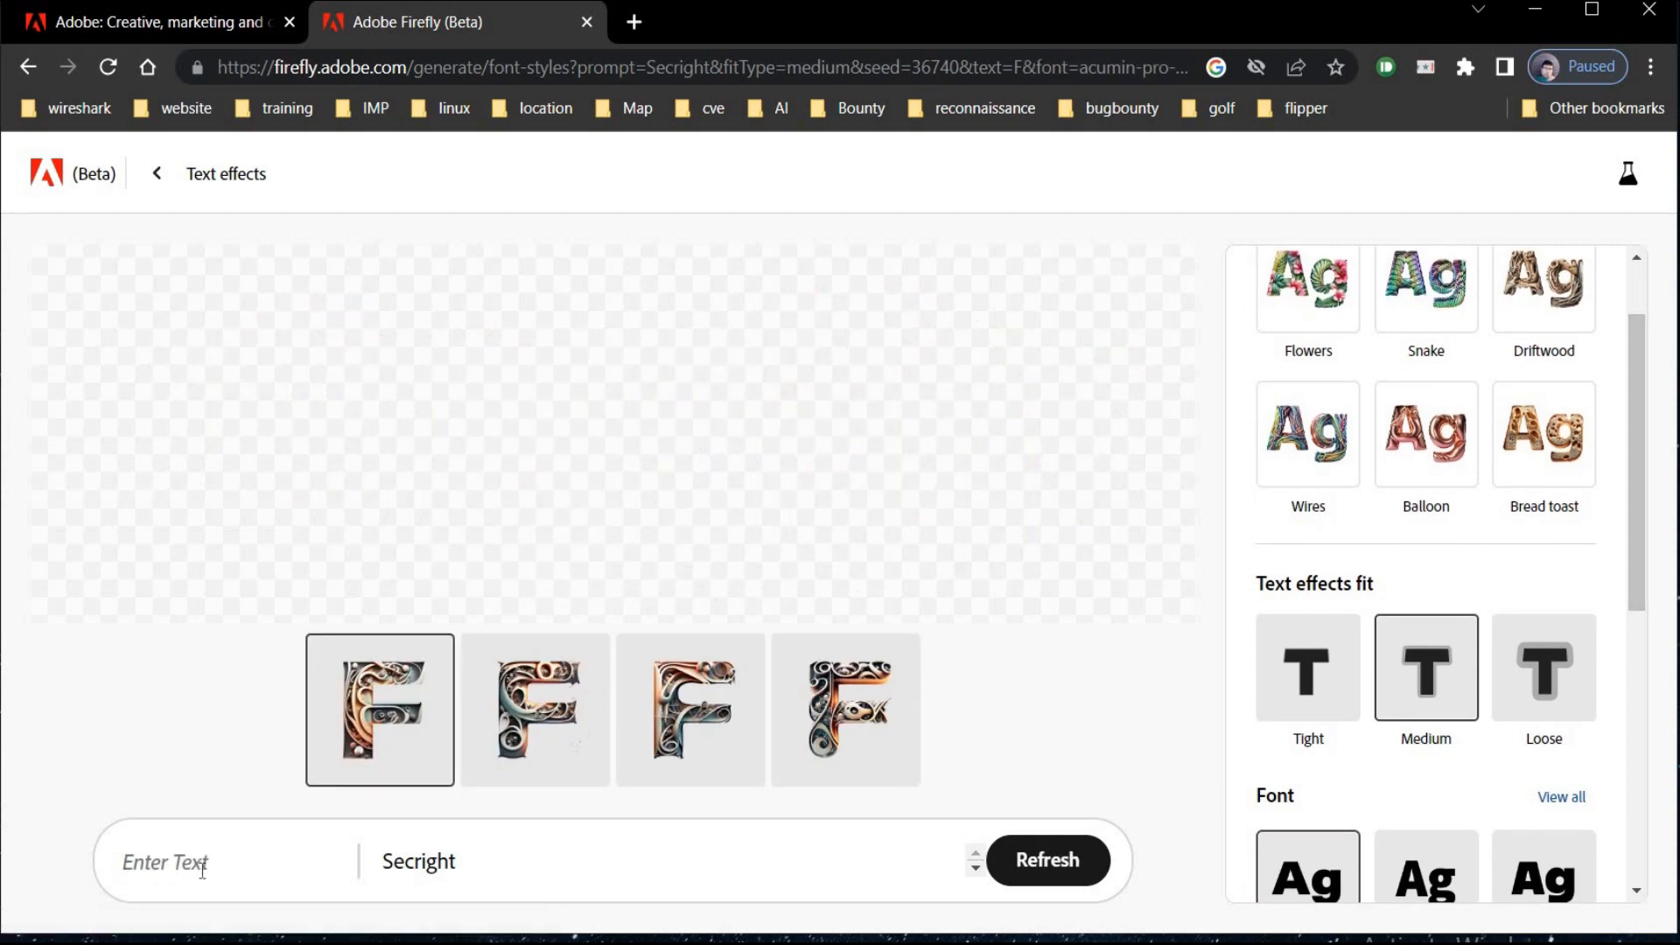
text(secright)
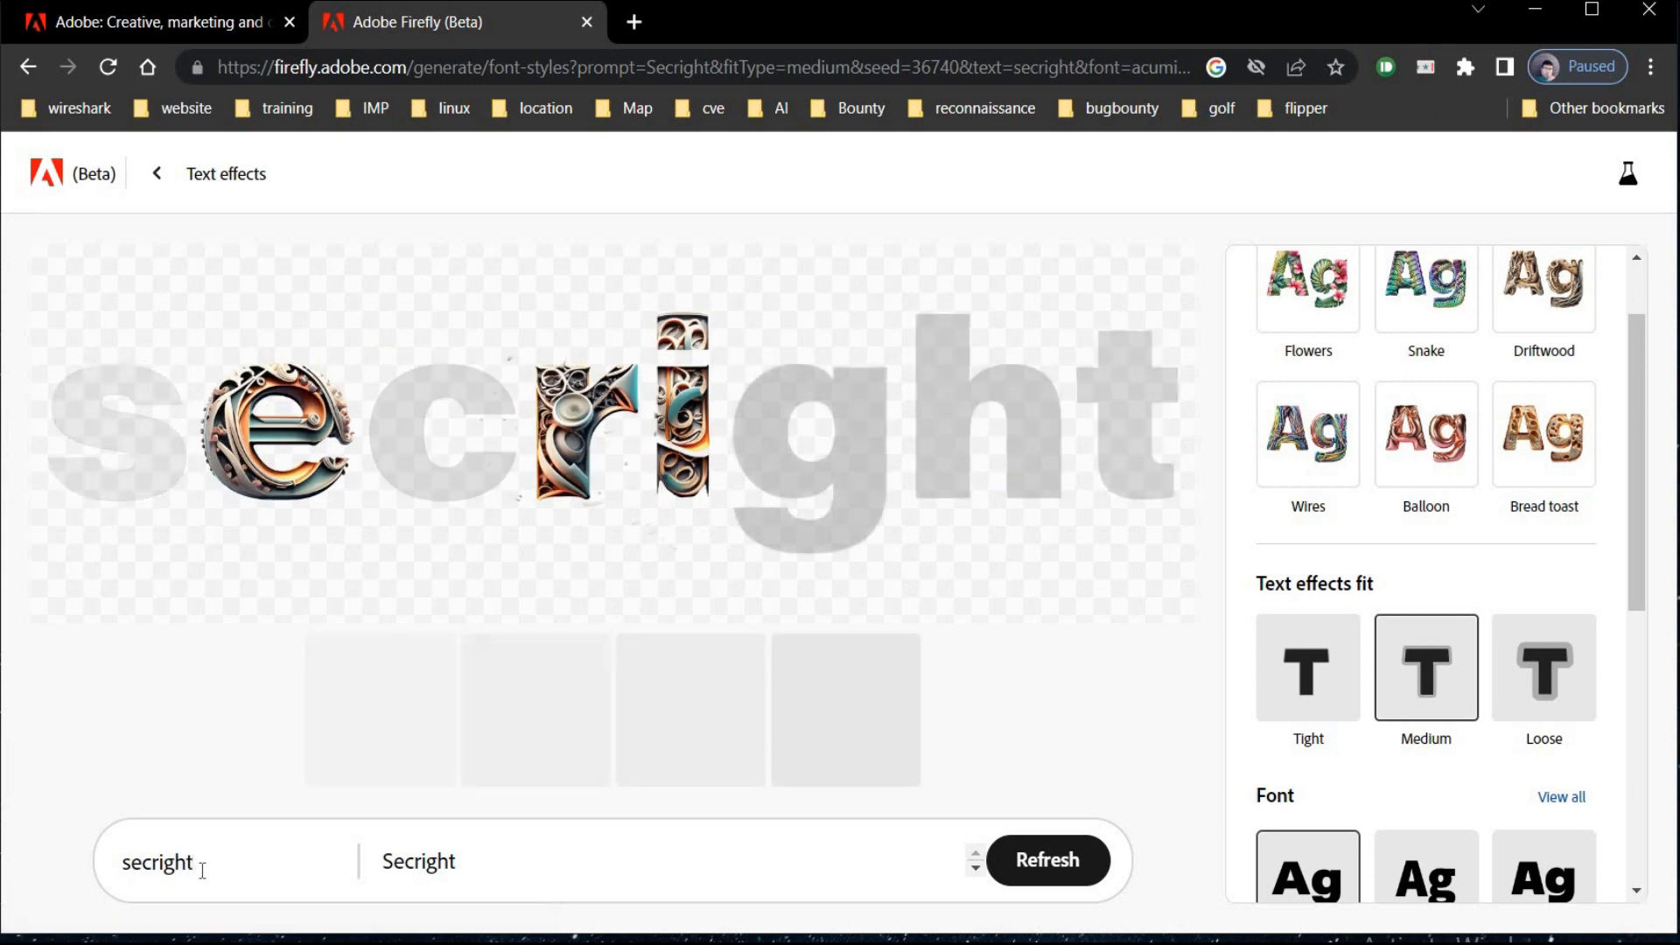
Try the Wires sample prompt on the "secright" text, and switch it to the Balloon sample prompt
click(1323, 467)
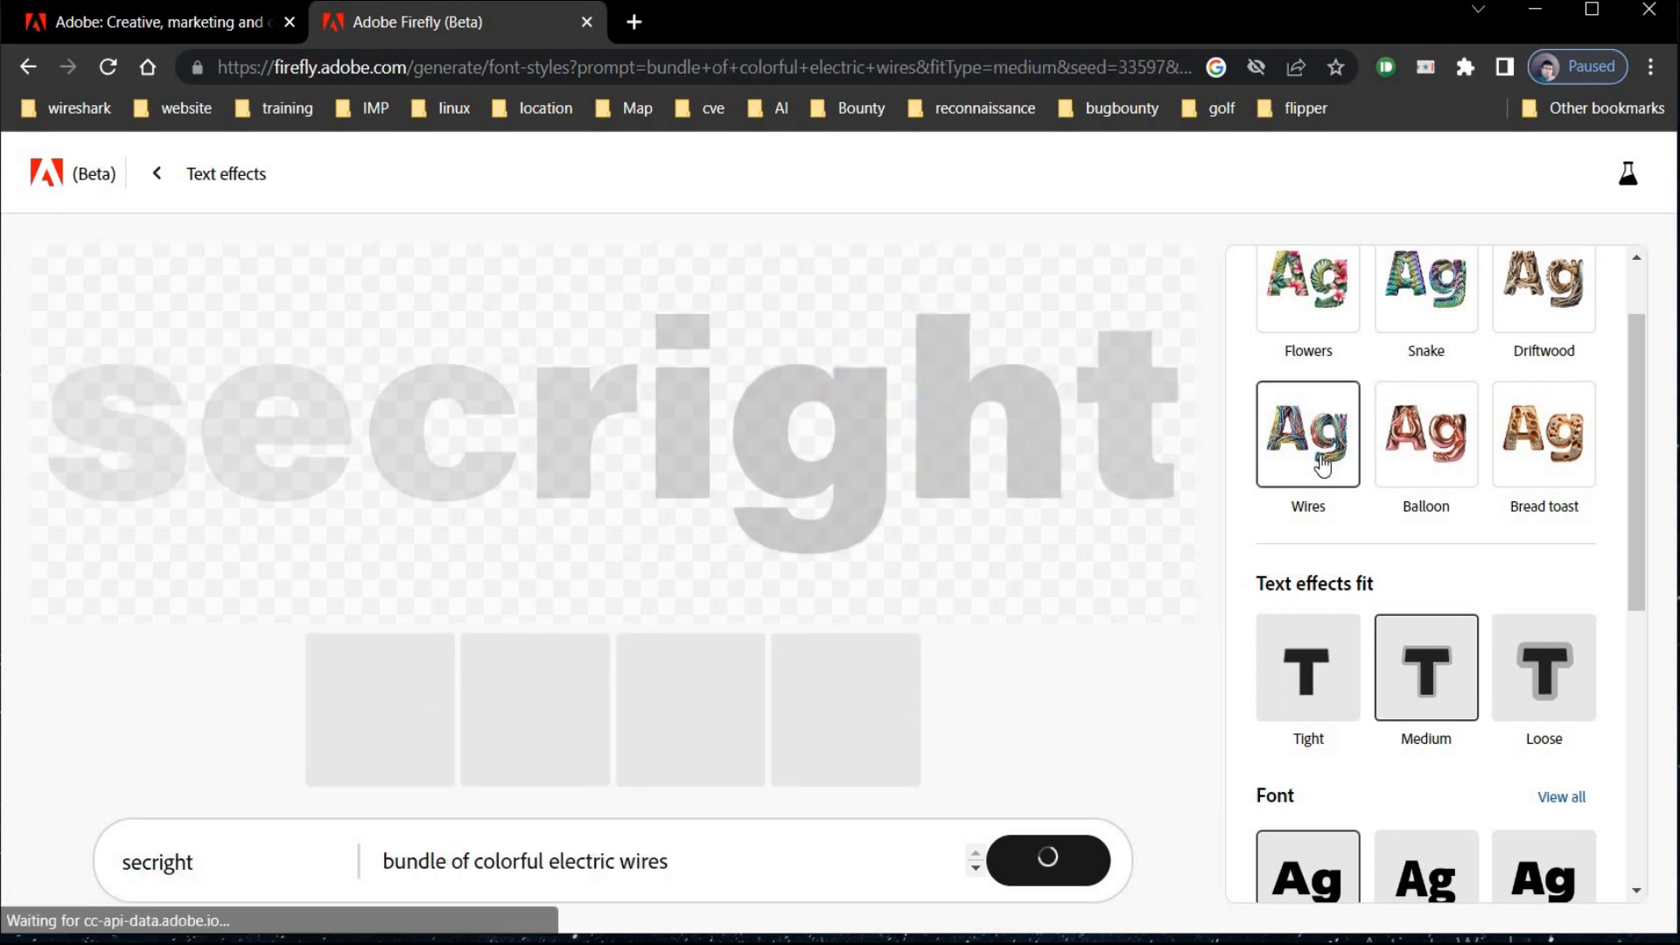
click(1439, 452)
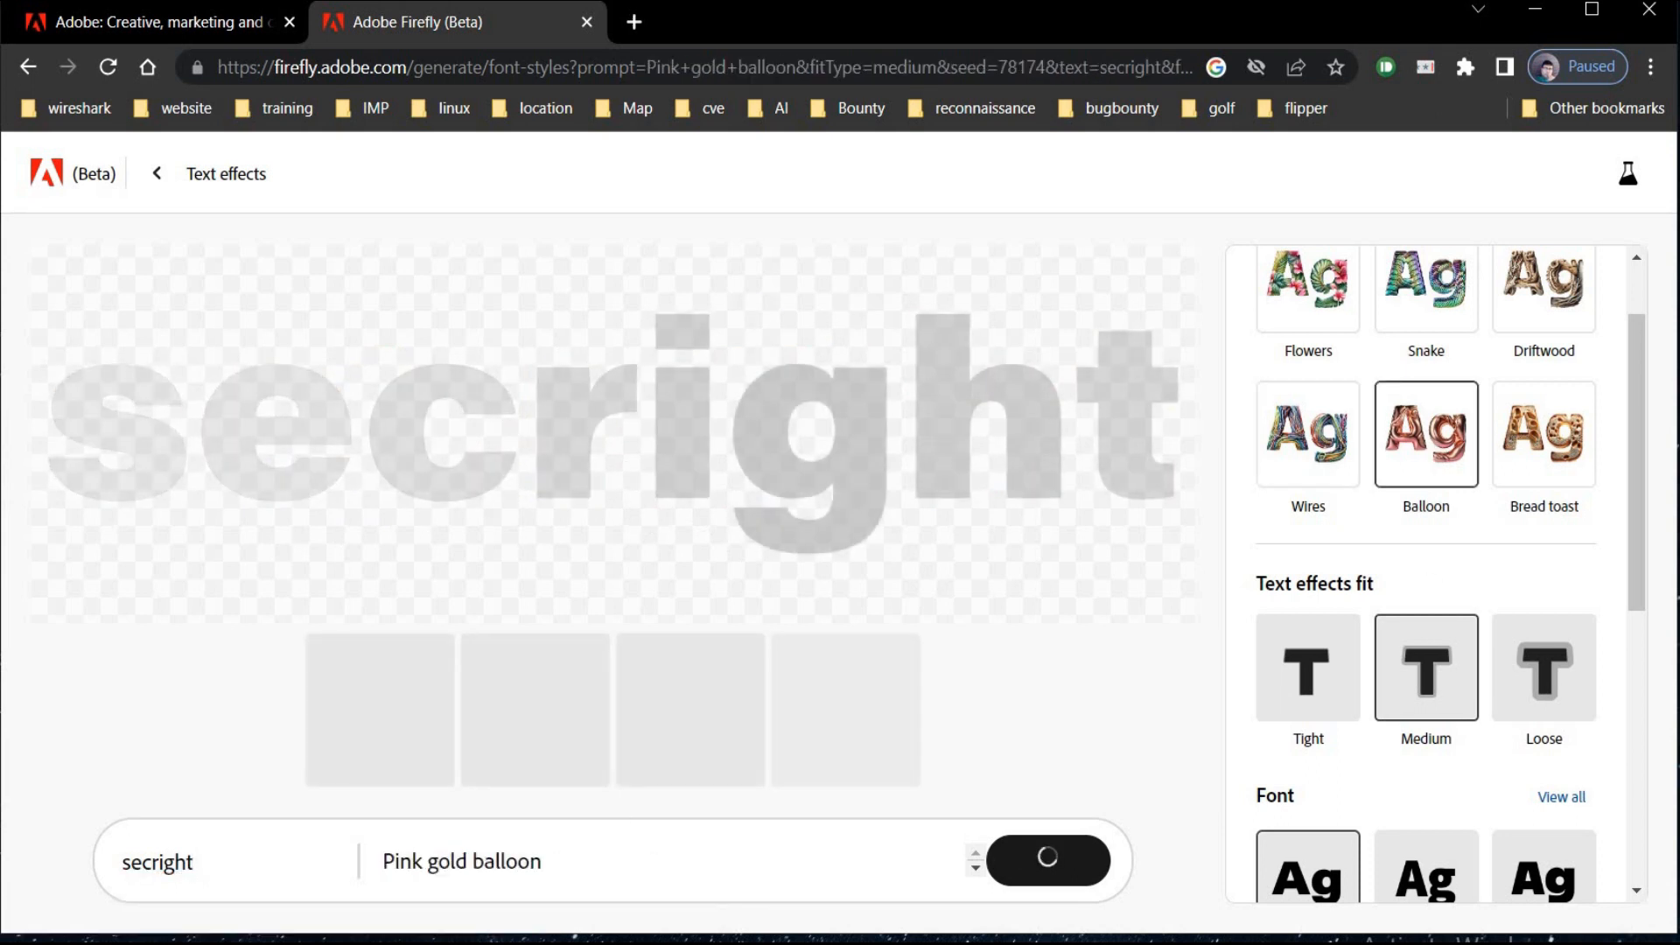
Apply the Bread toast sample prompt to the "secright" text and return to the Firefly home page
click(1547, 414)
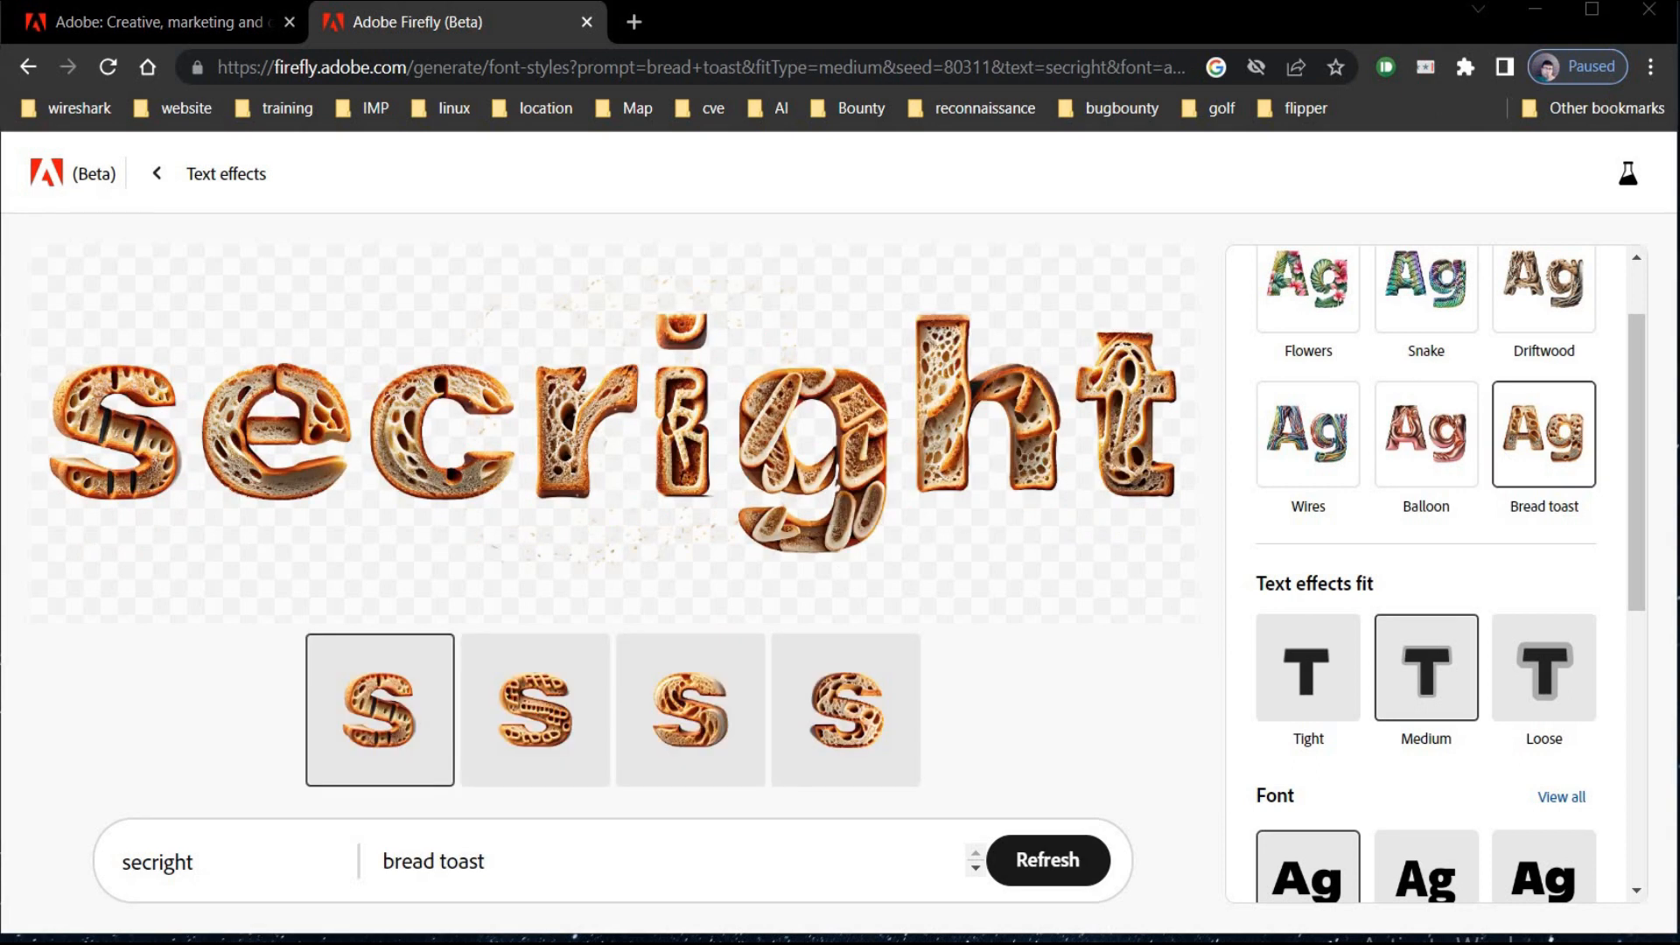
click(158, 175)
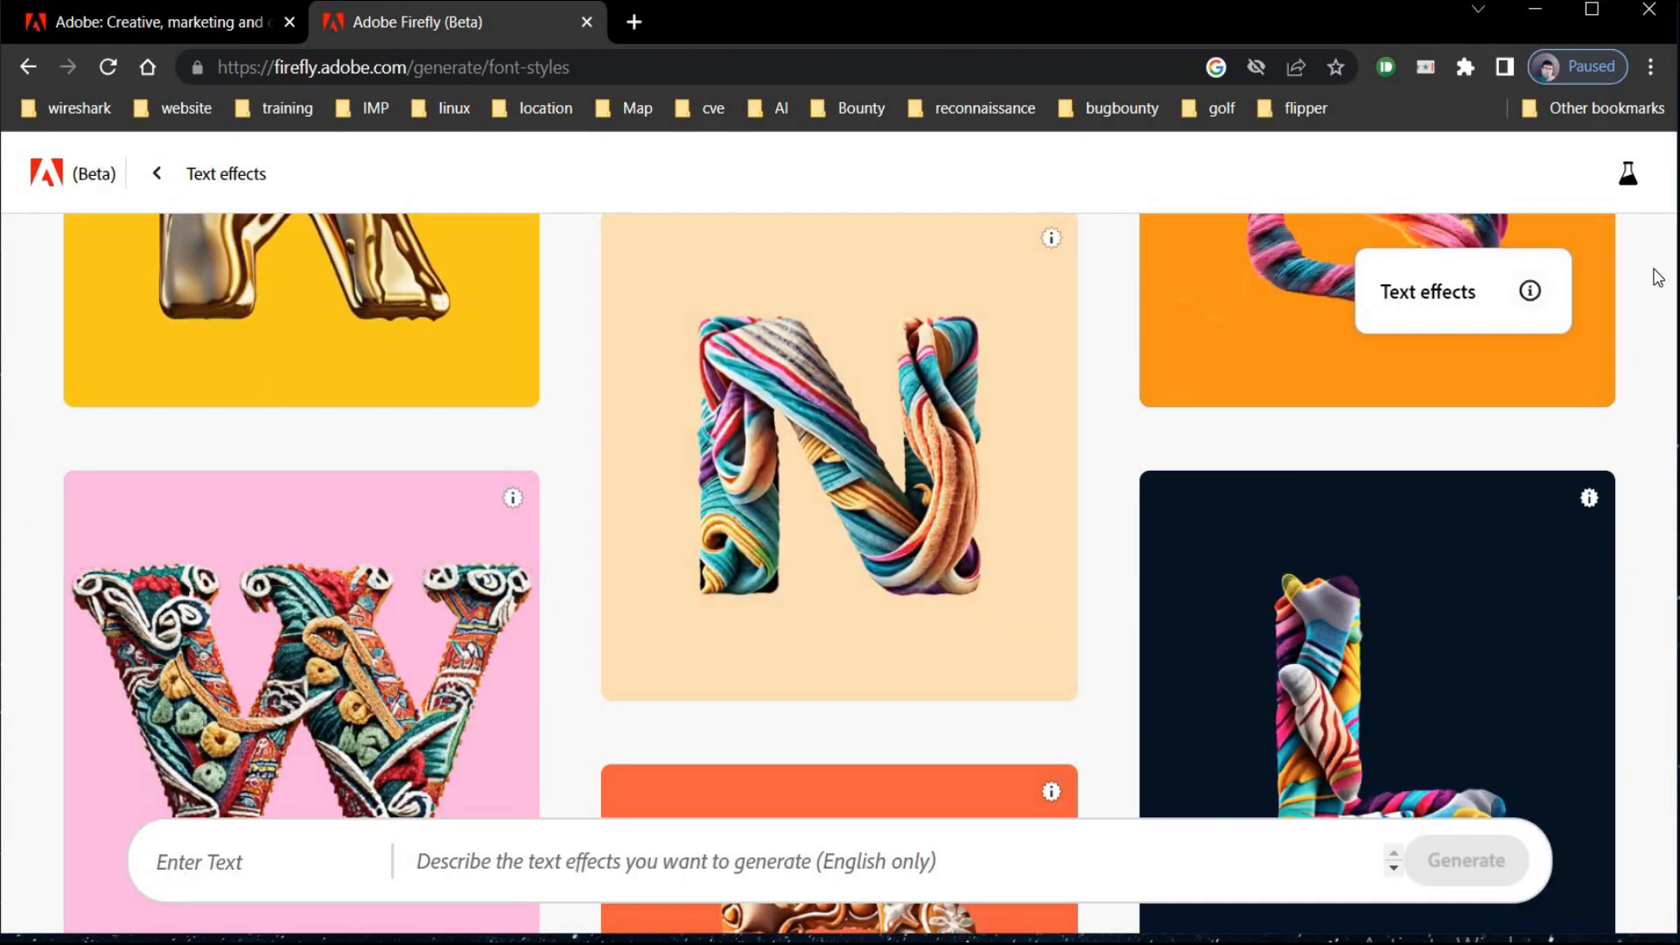
click(159, 174)
Open the Generative fill generator and upload conv.jpg from the USB drive
scroll(1005, 611, down, 5)
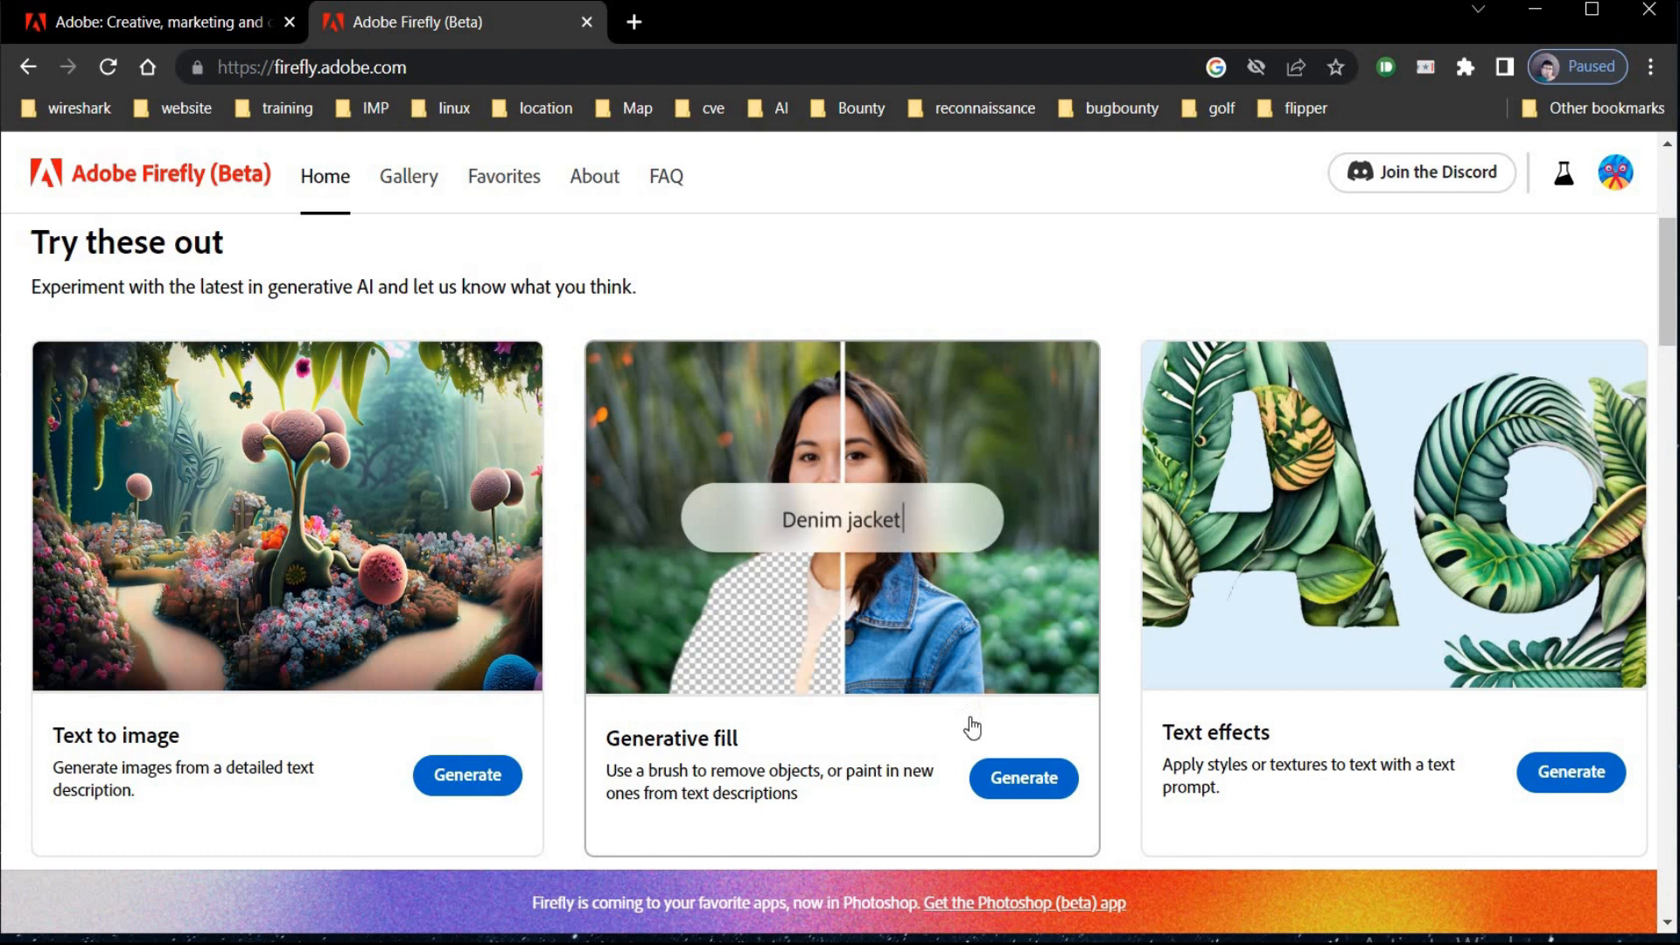
click(1017, 790)
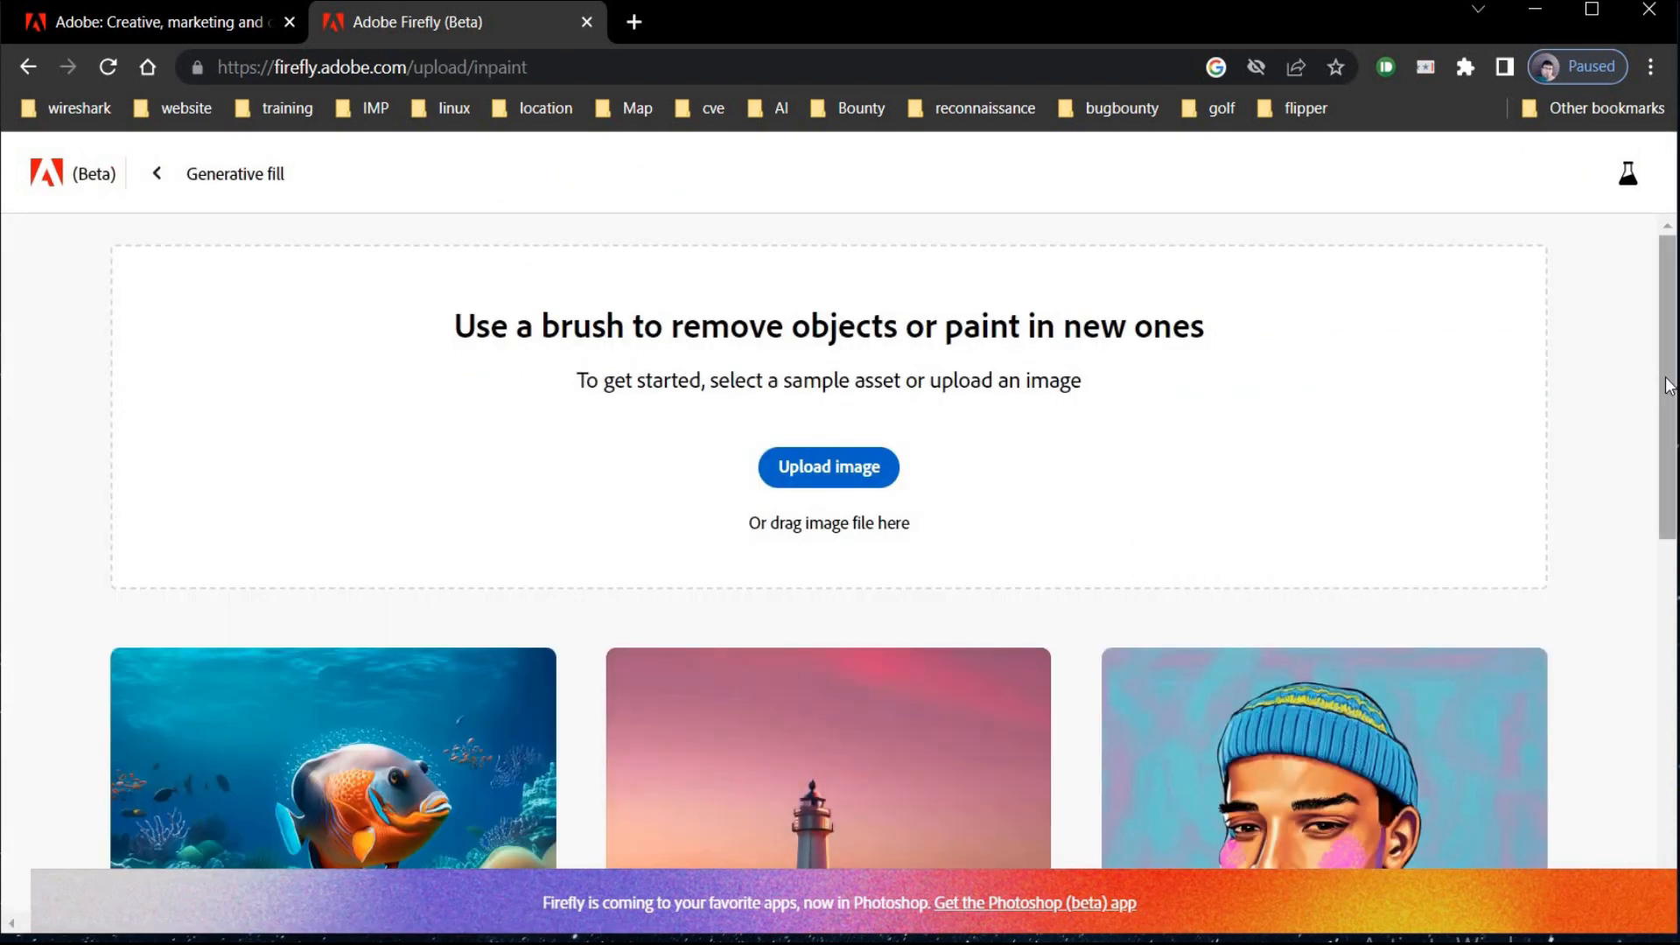
click(813, 477)
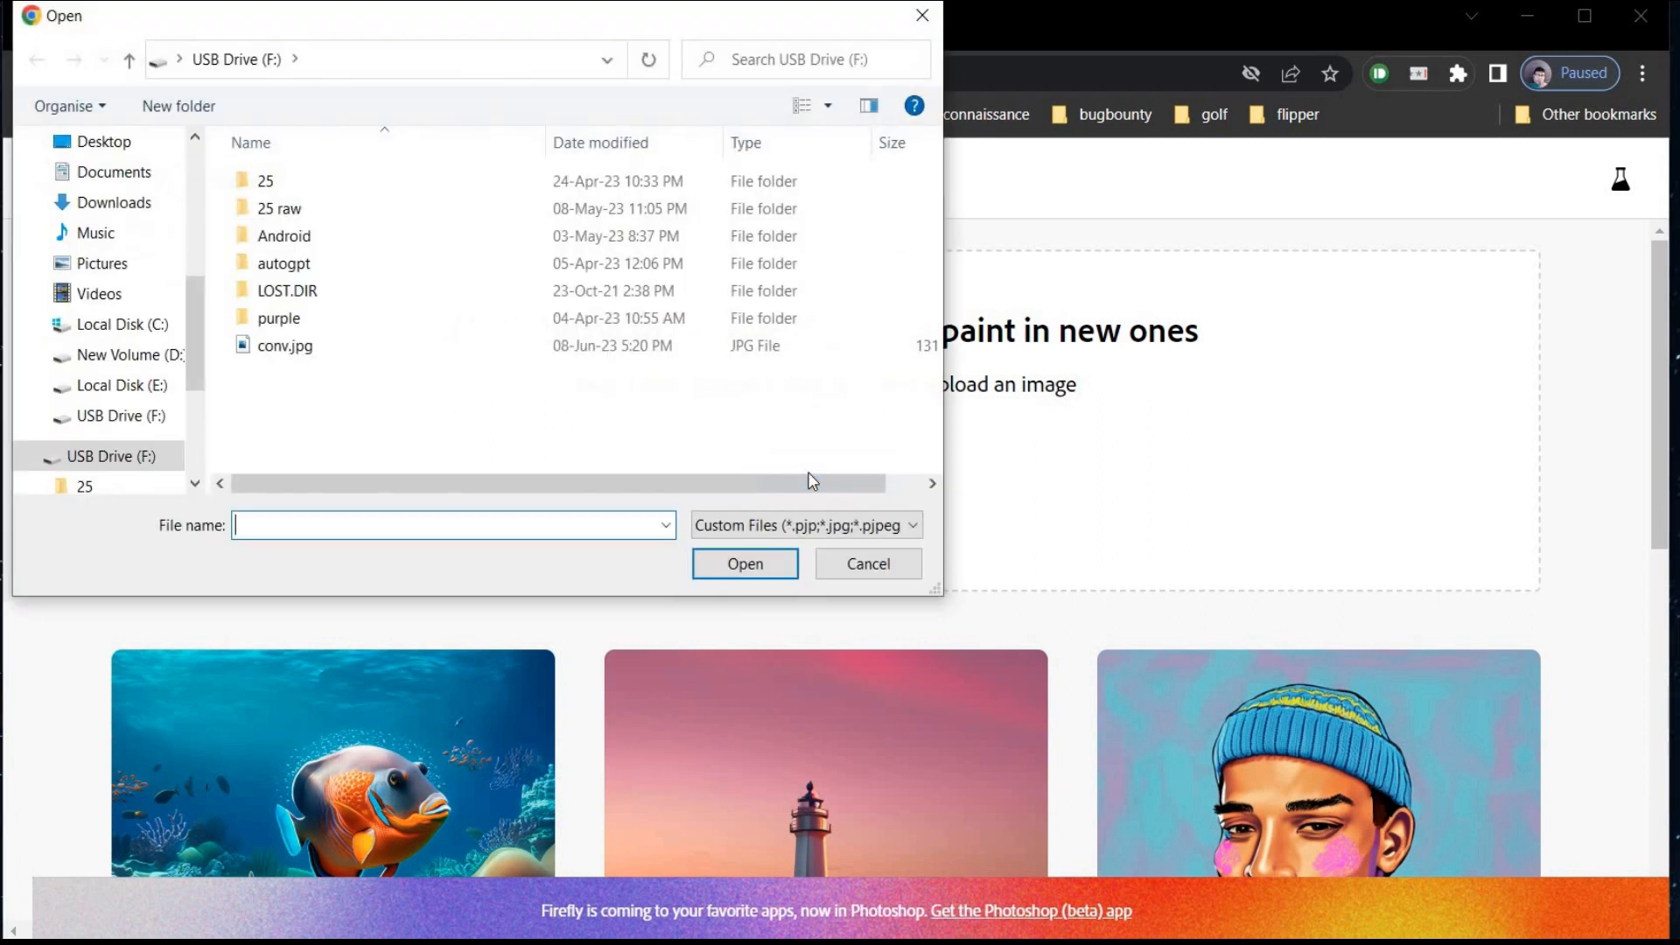
double_click(285, 346)
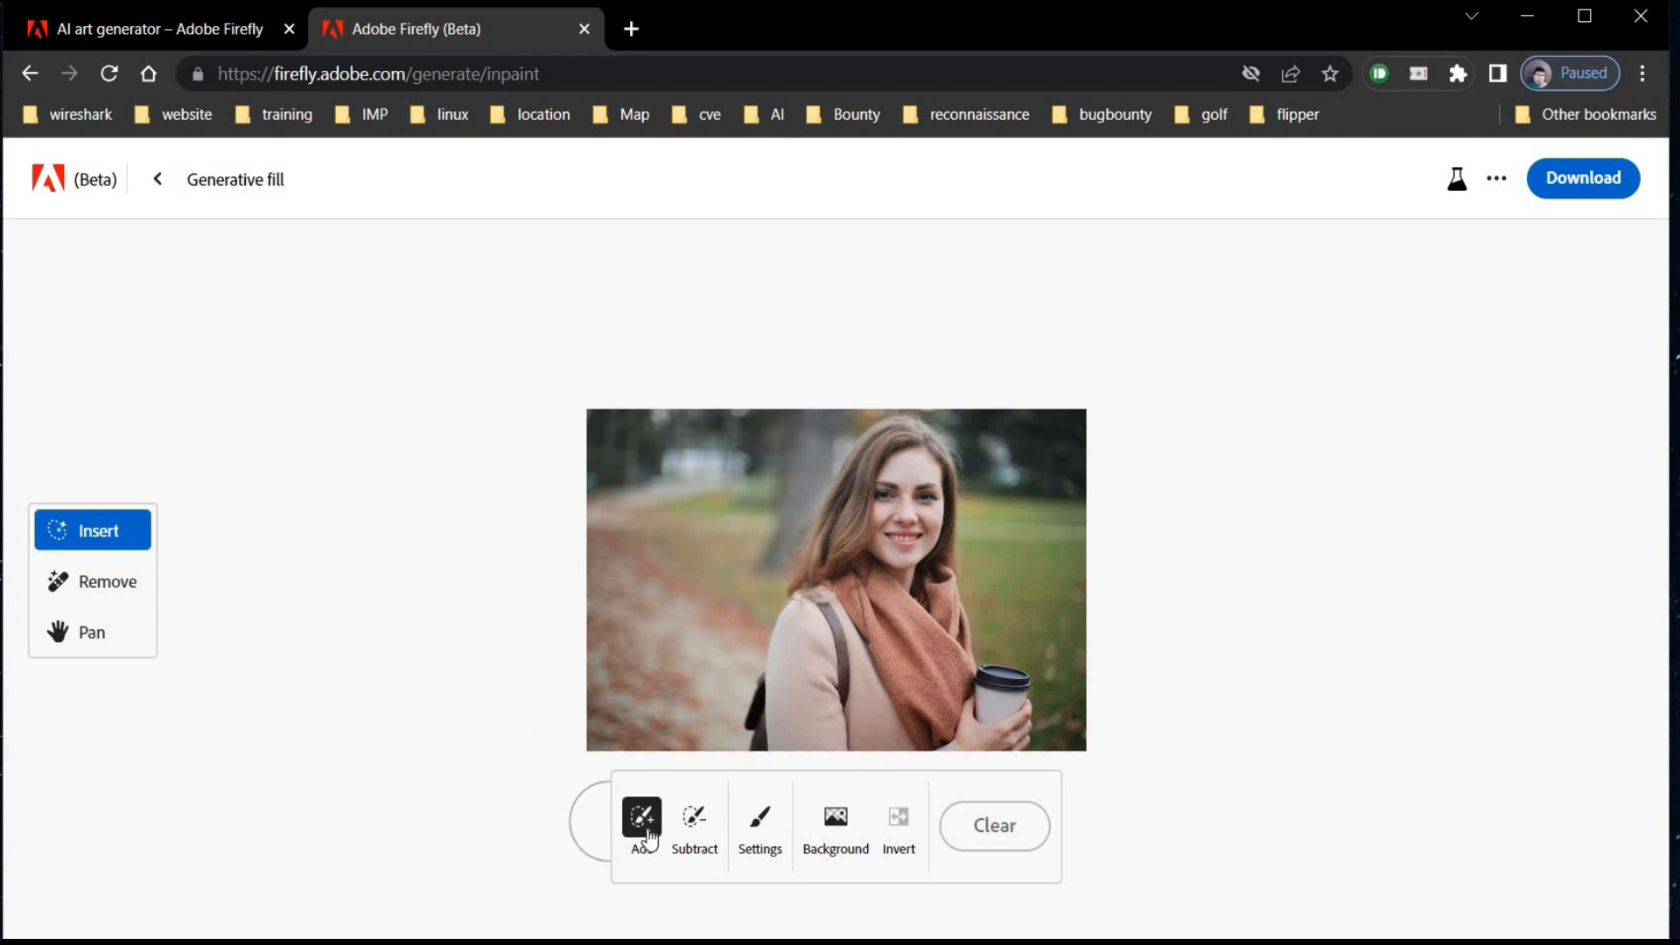
Brush over the woman's coffee cup, generate a fill with the prompt "college degree", and keep the third variation with the red ribbon
click(999, 710)
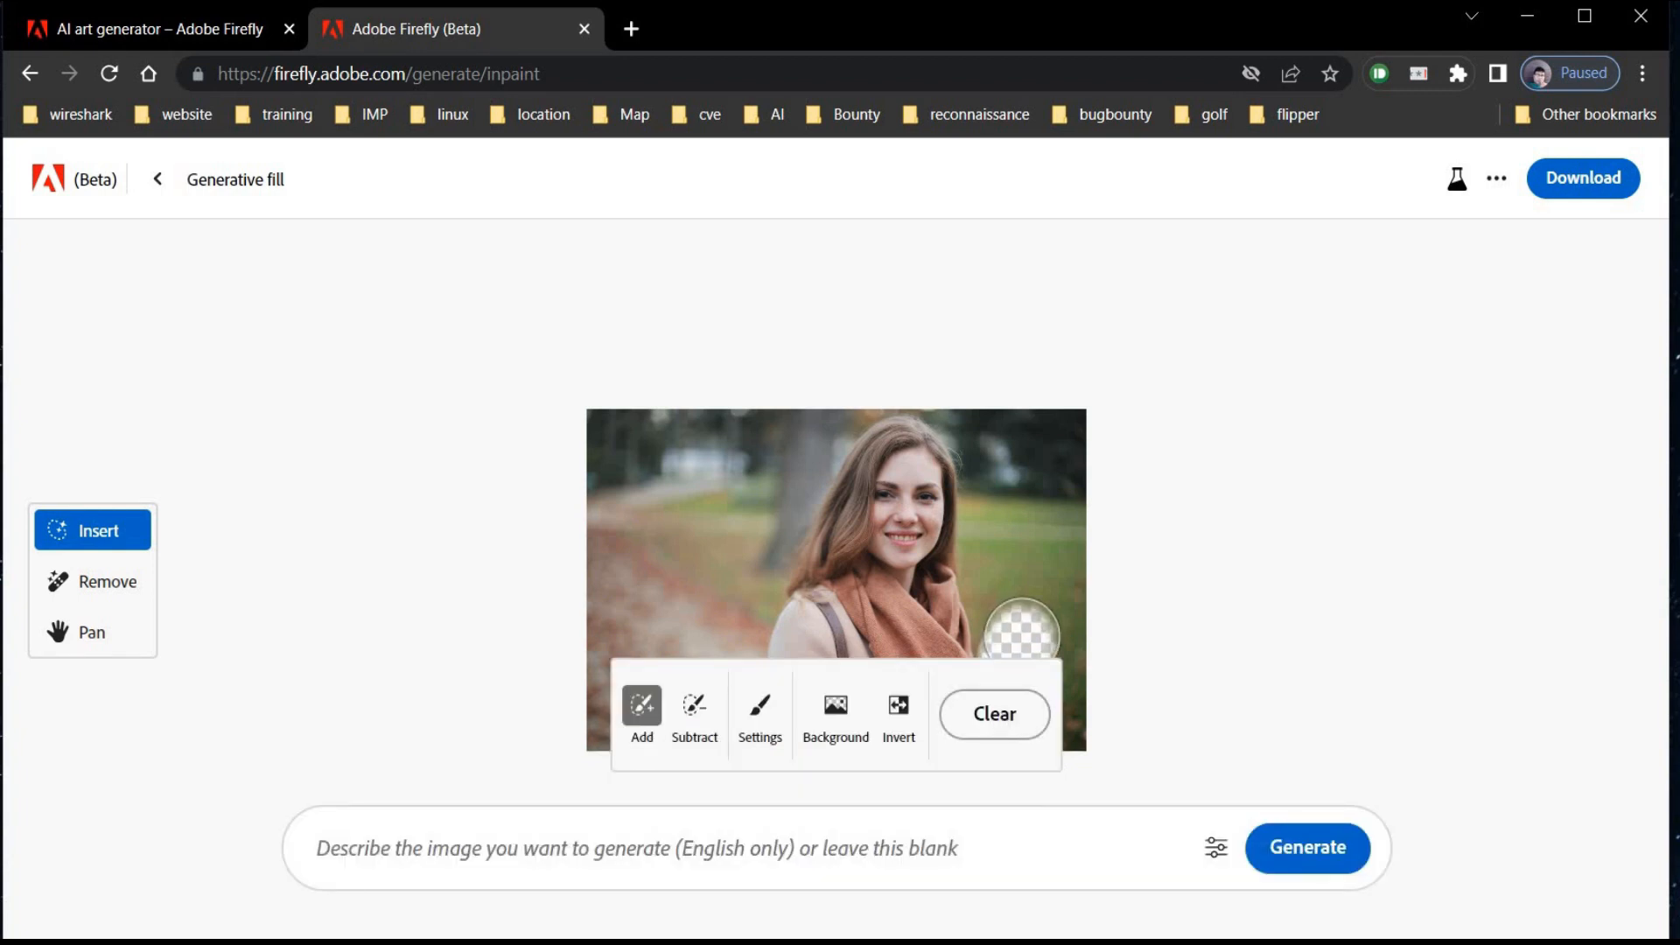
click(961, 858)
text(college)
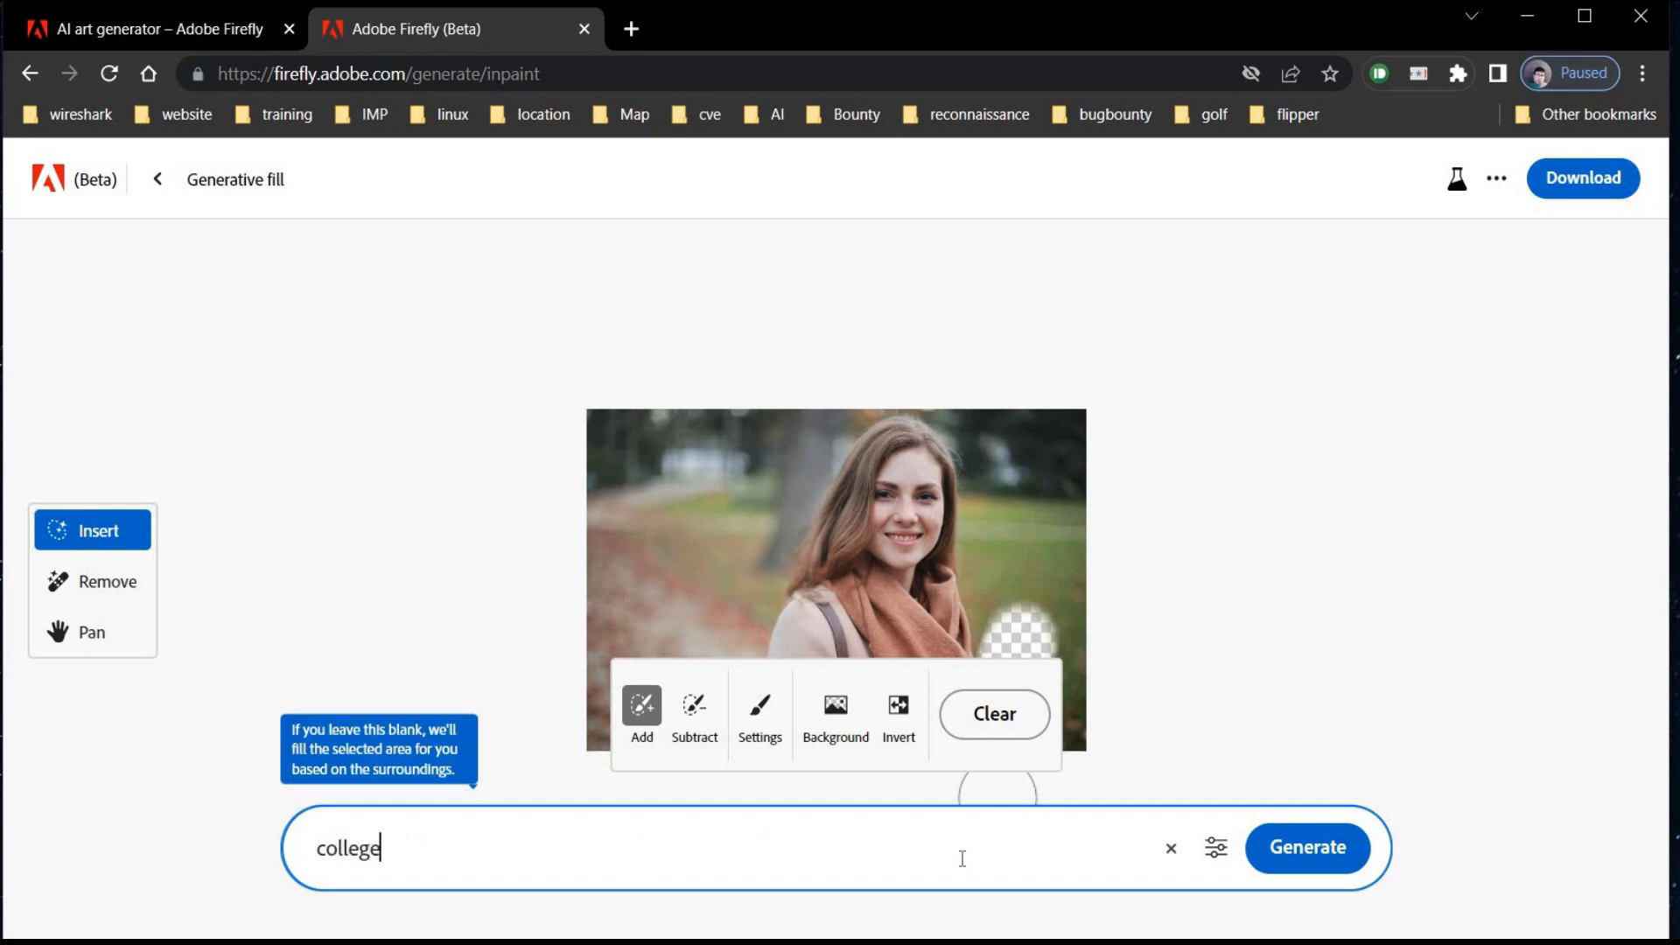
text( degree)
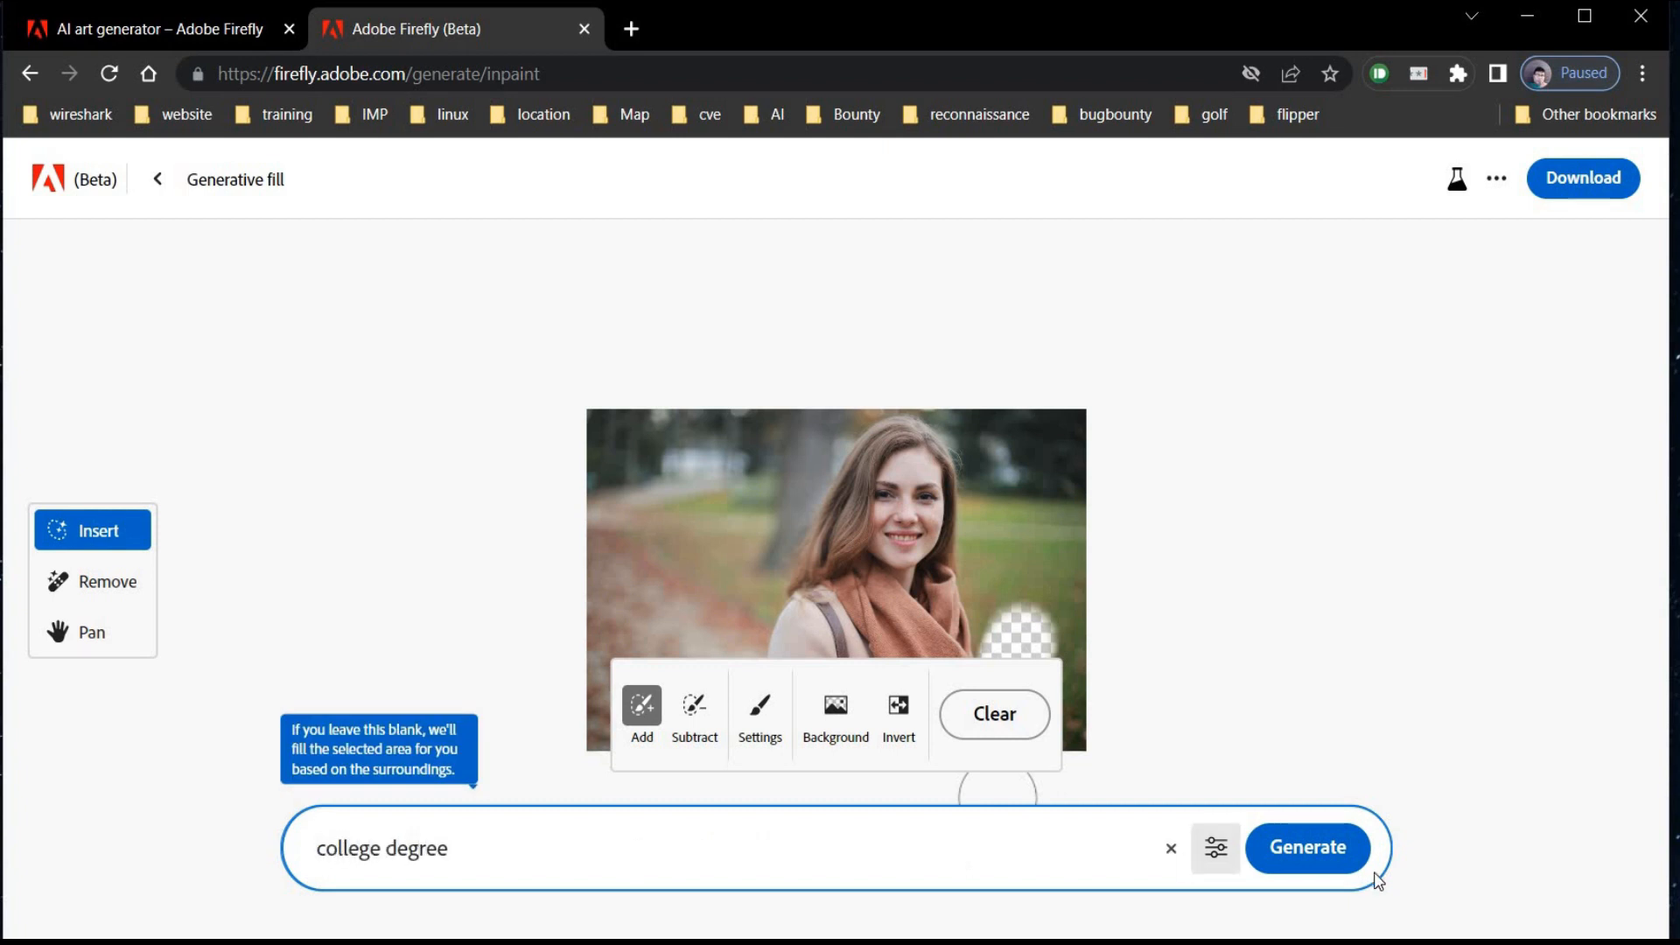
click(1339, 862)
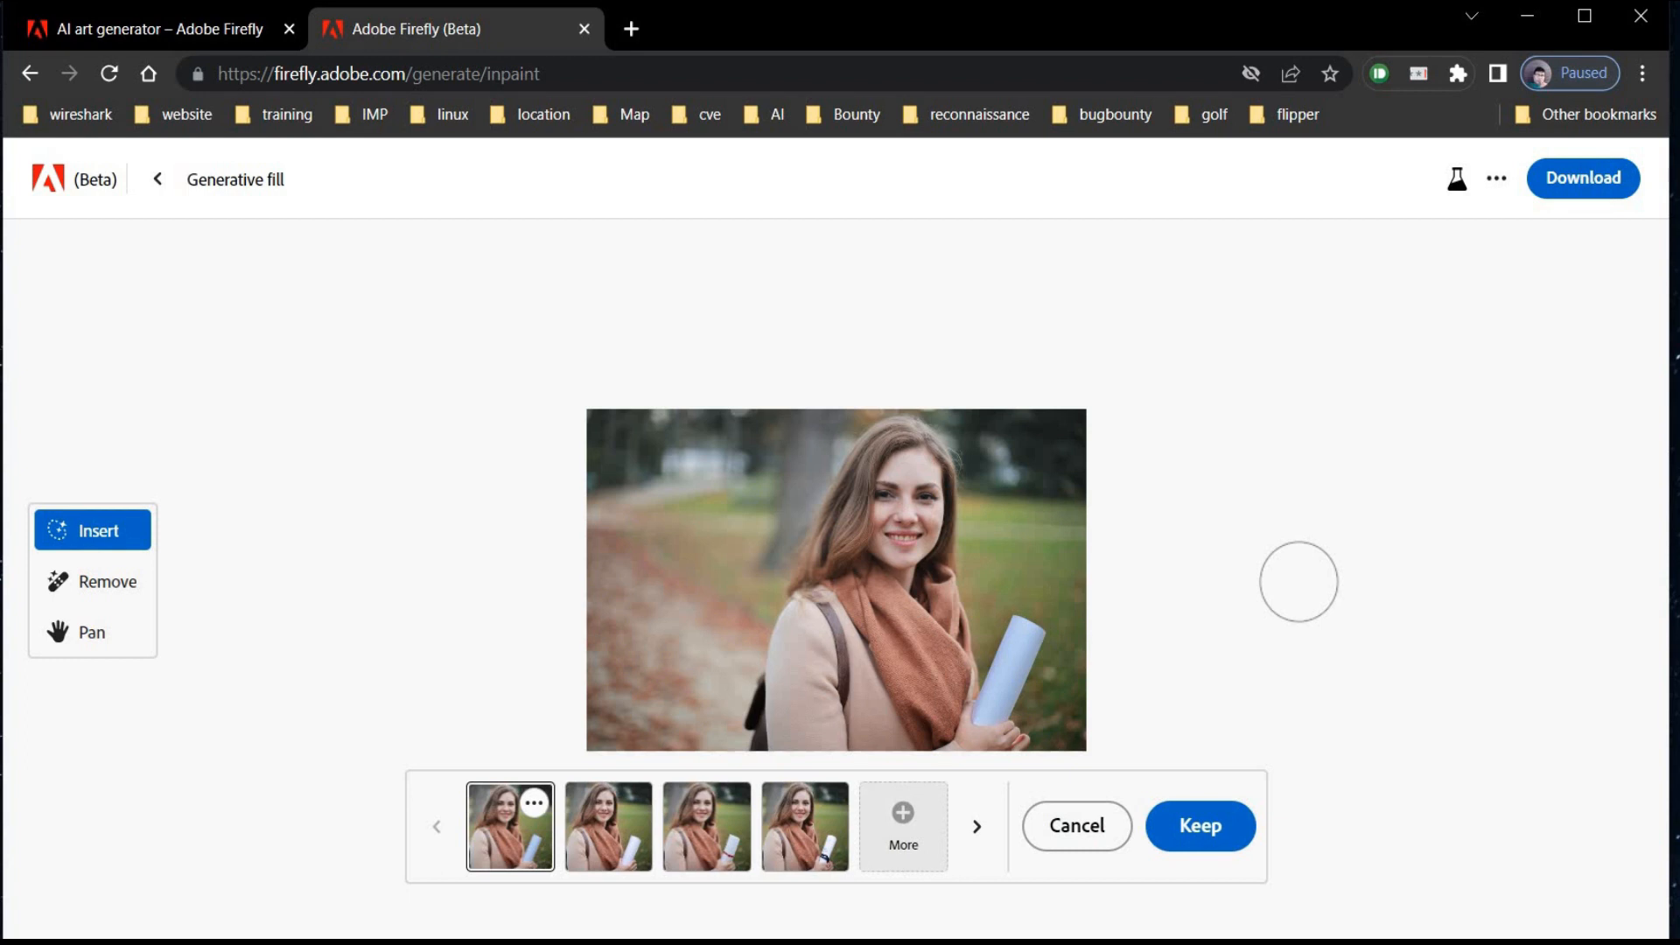
click(607, 831)
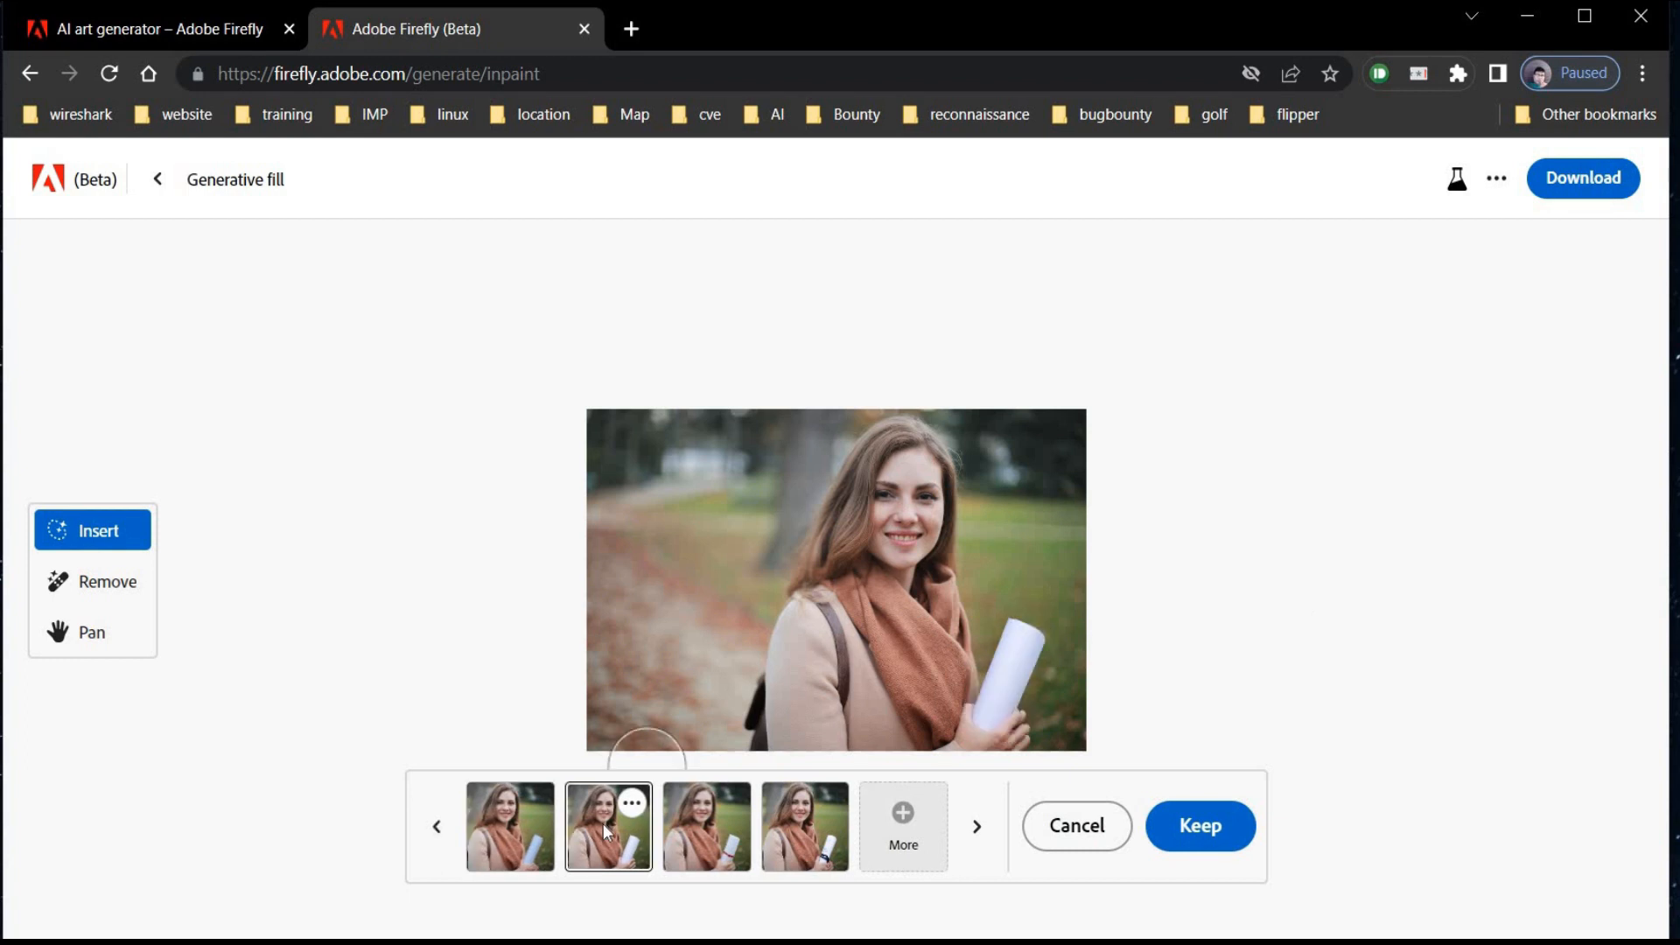
click(702, 841)
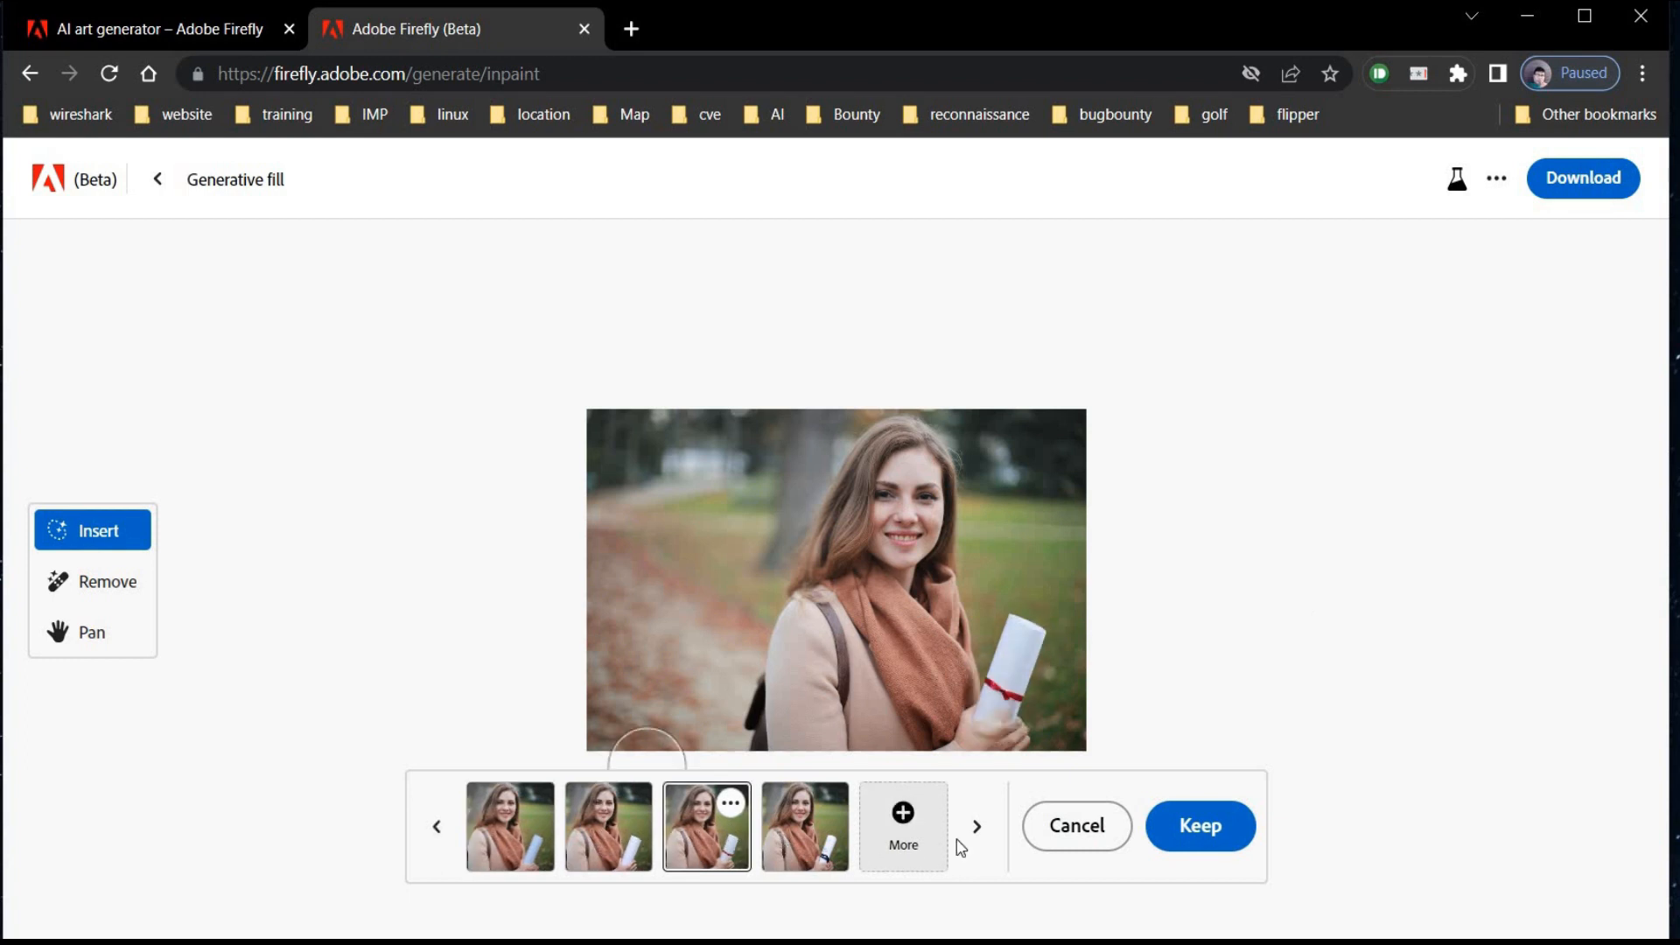
click(1201, 827)
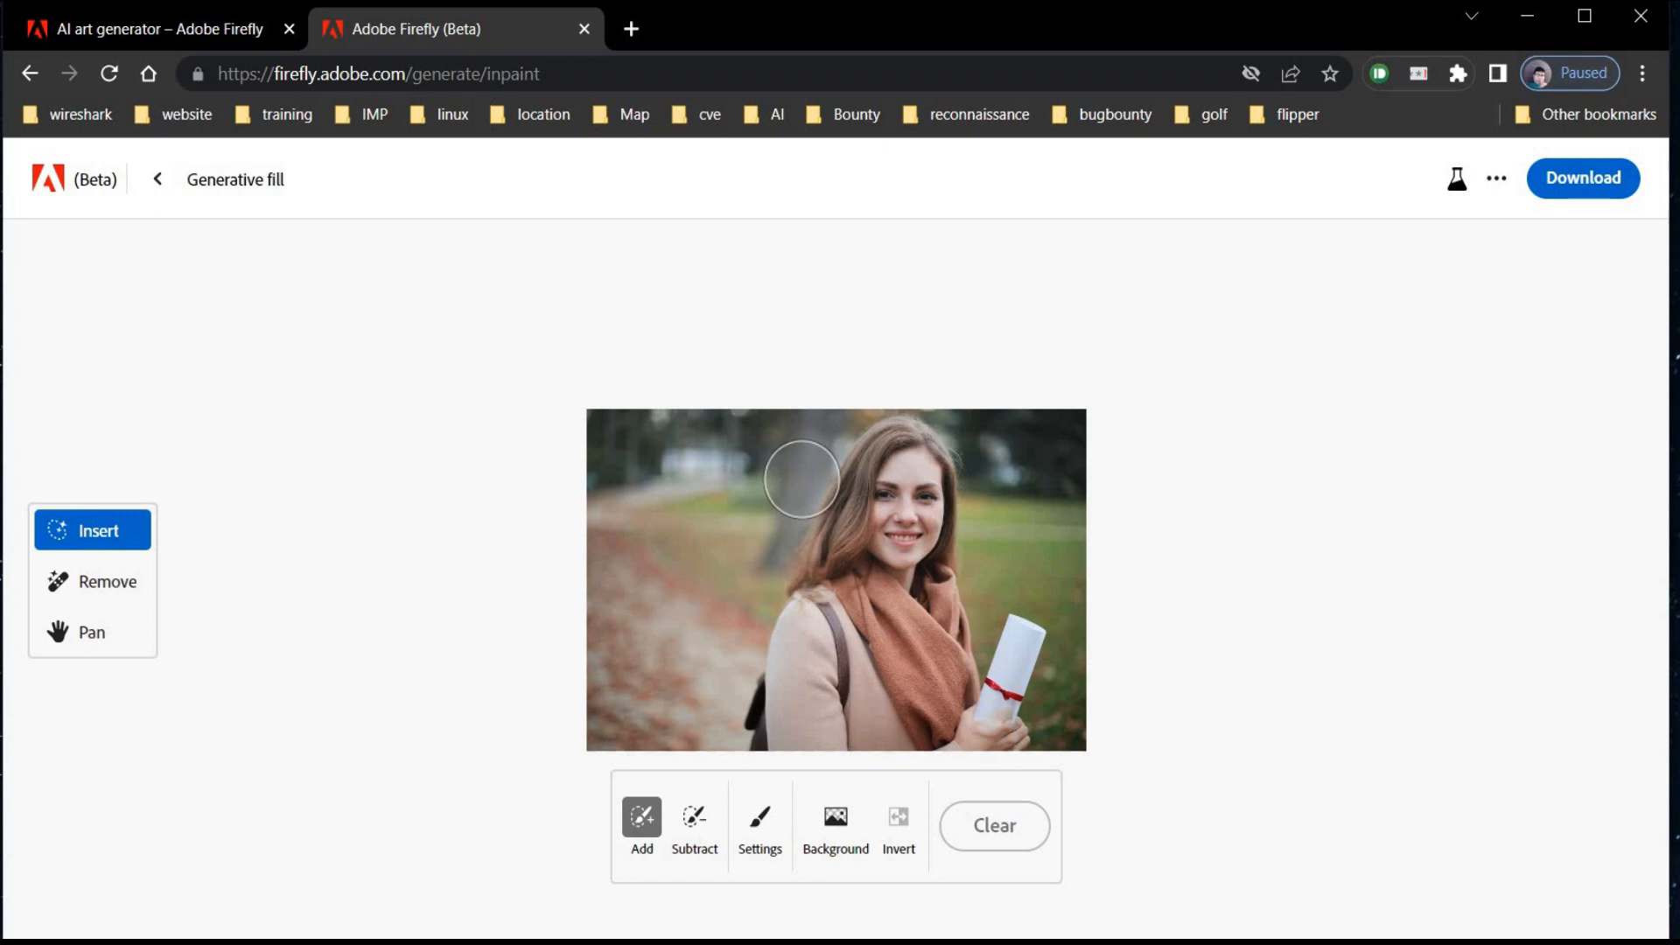
Brush over the top of the woman's head, generate a fill with "graduate cap", and keep the second variation with the red cap
mouse_move(801, 478)
mouse_down()
mouse_move(859, 410)
mouse_move(896, 411)
mouse_up()
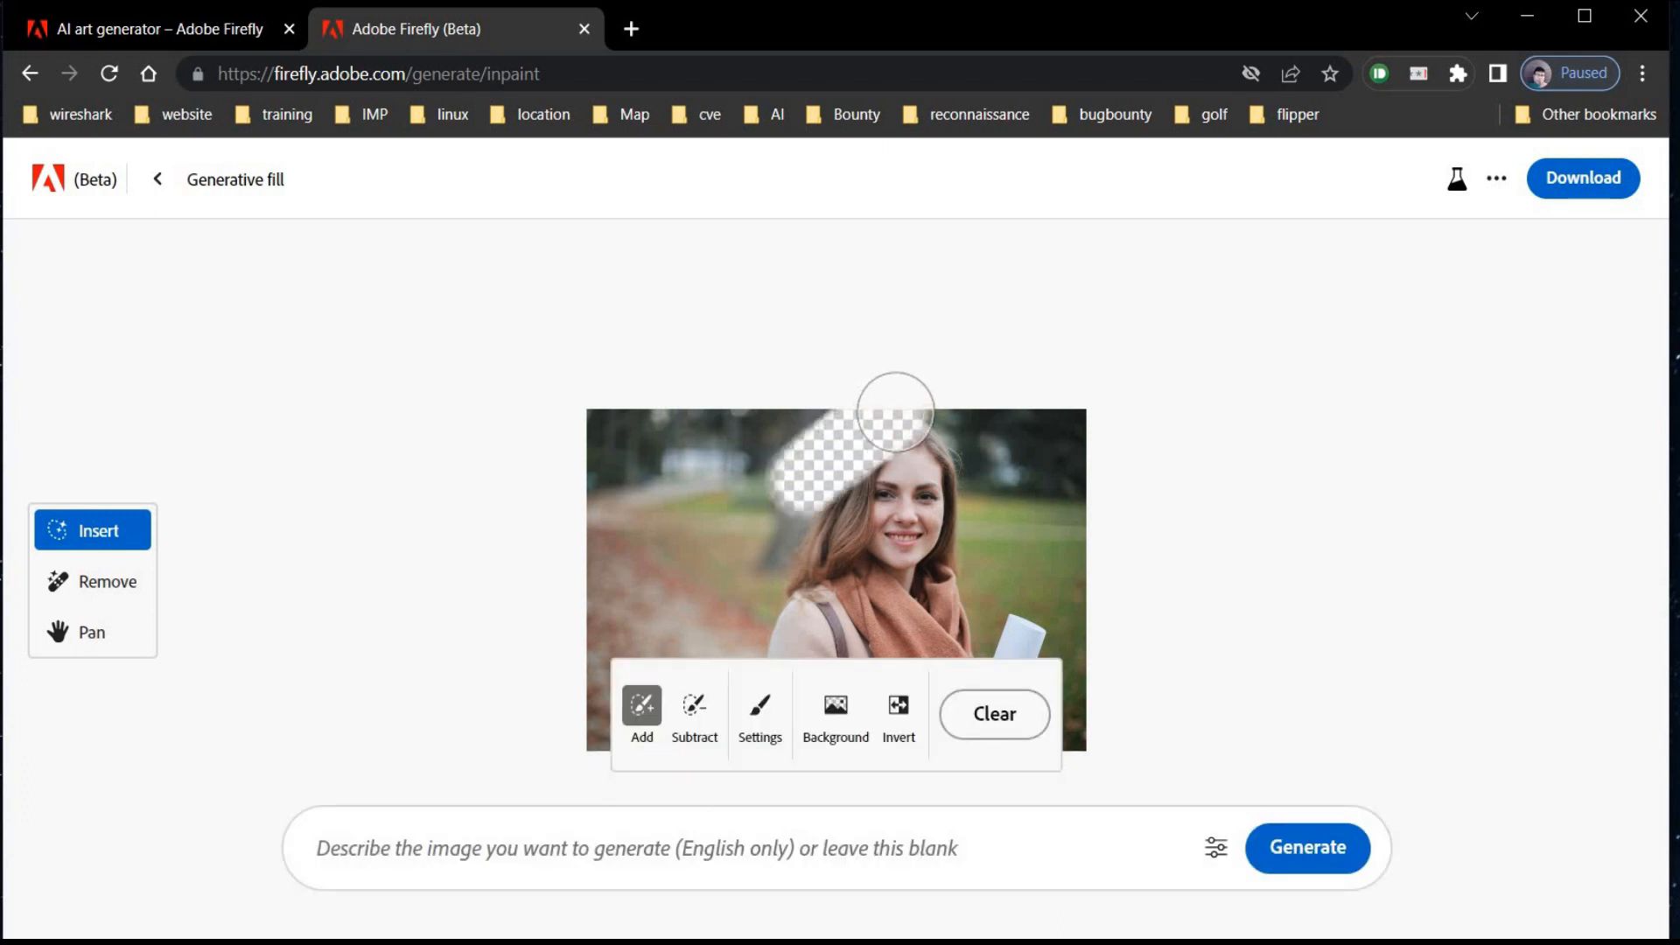
click(691, 849)
text(graduate cap)
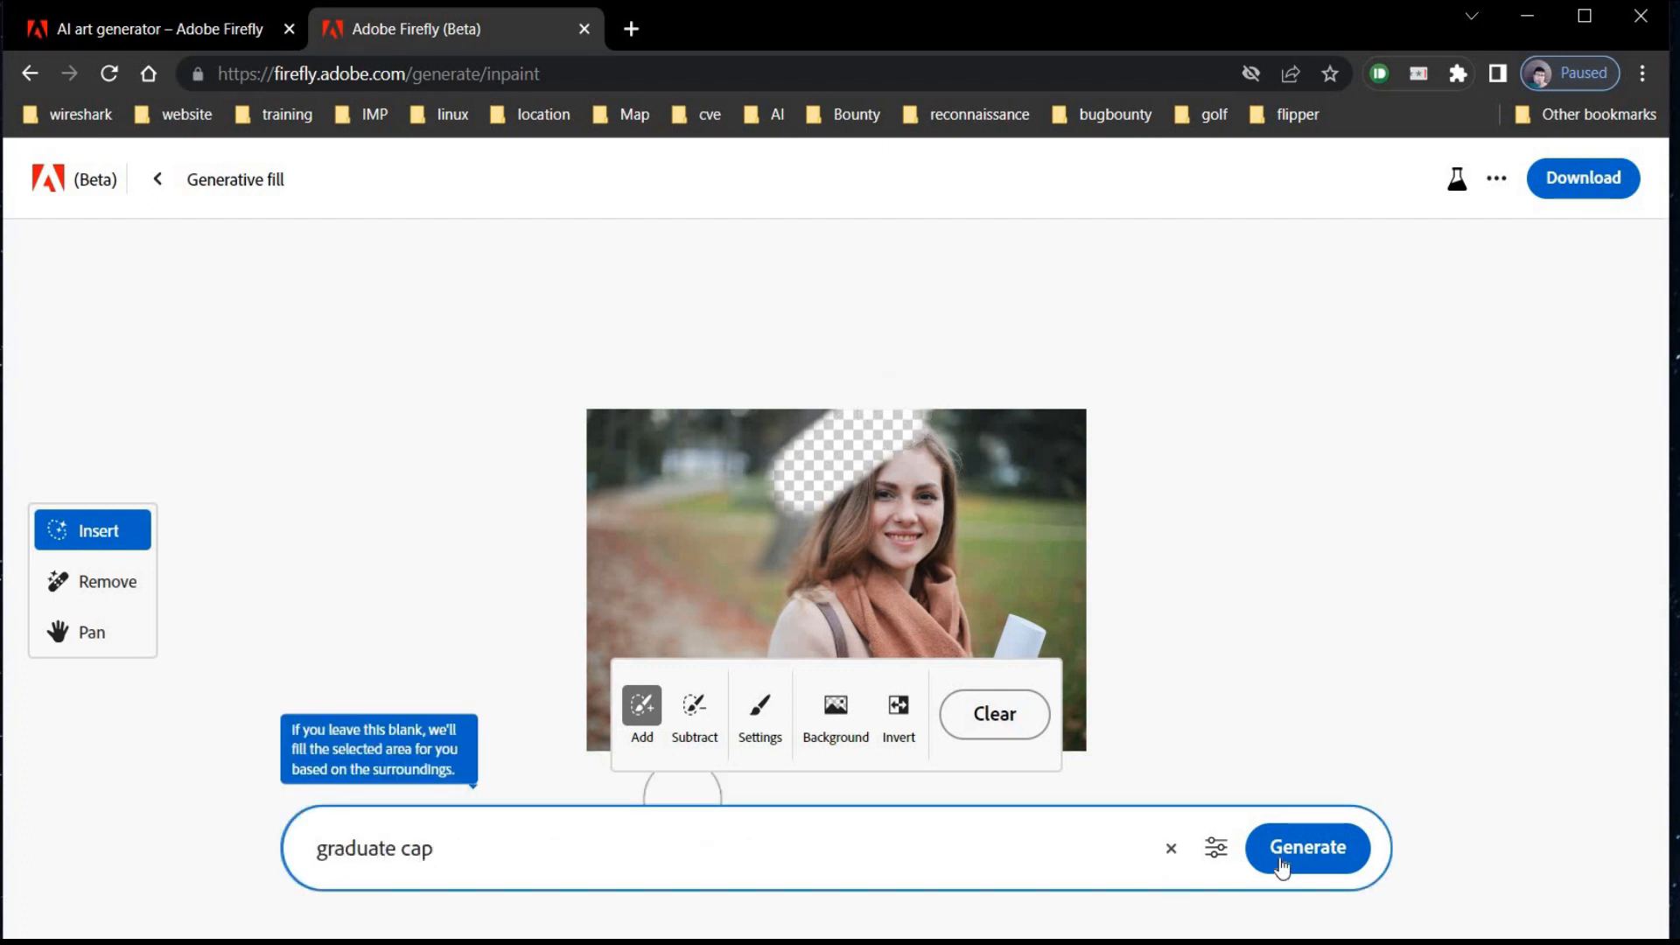
click(1281, 861)
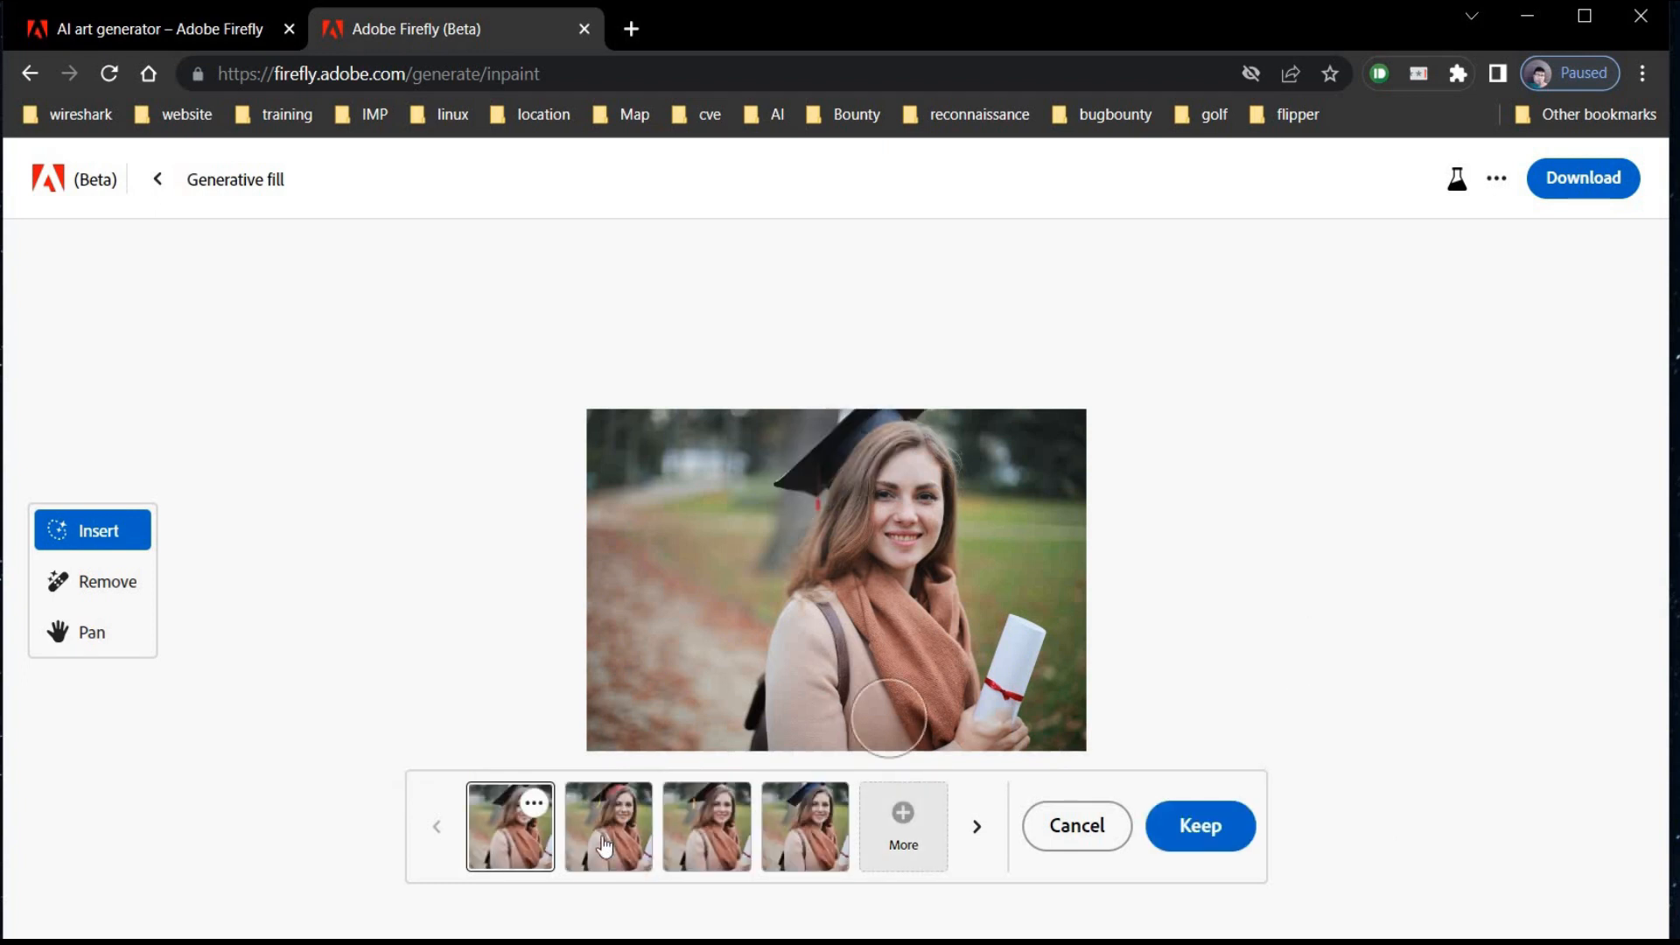
click(605, 828)
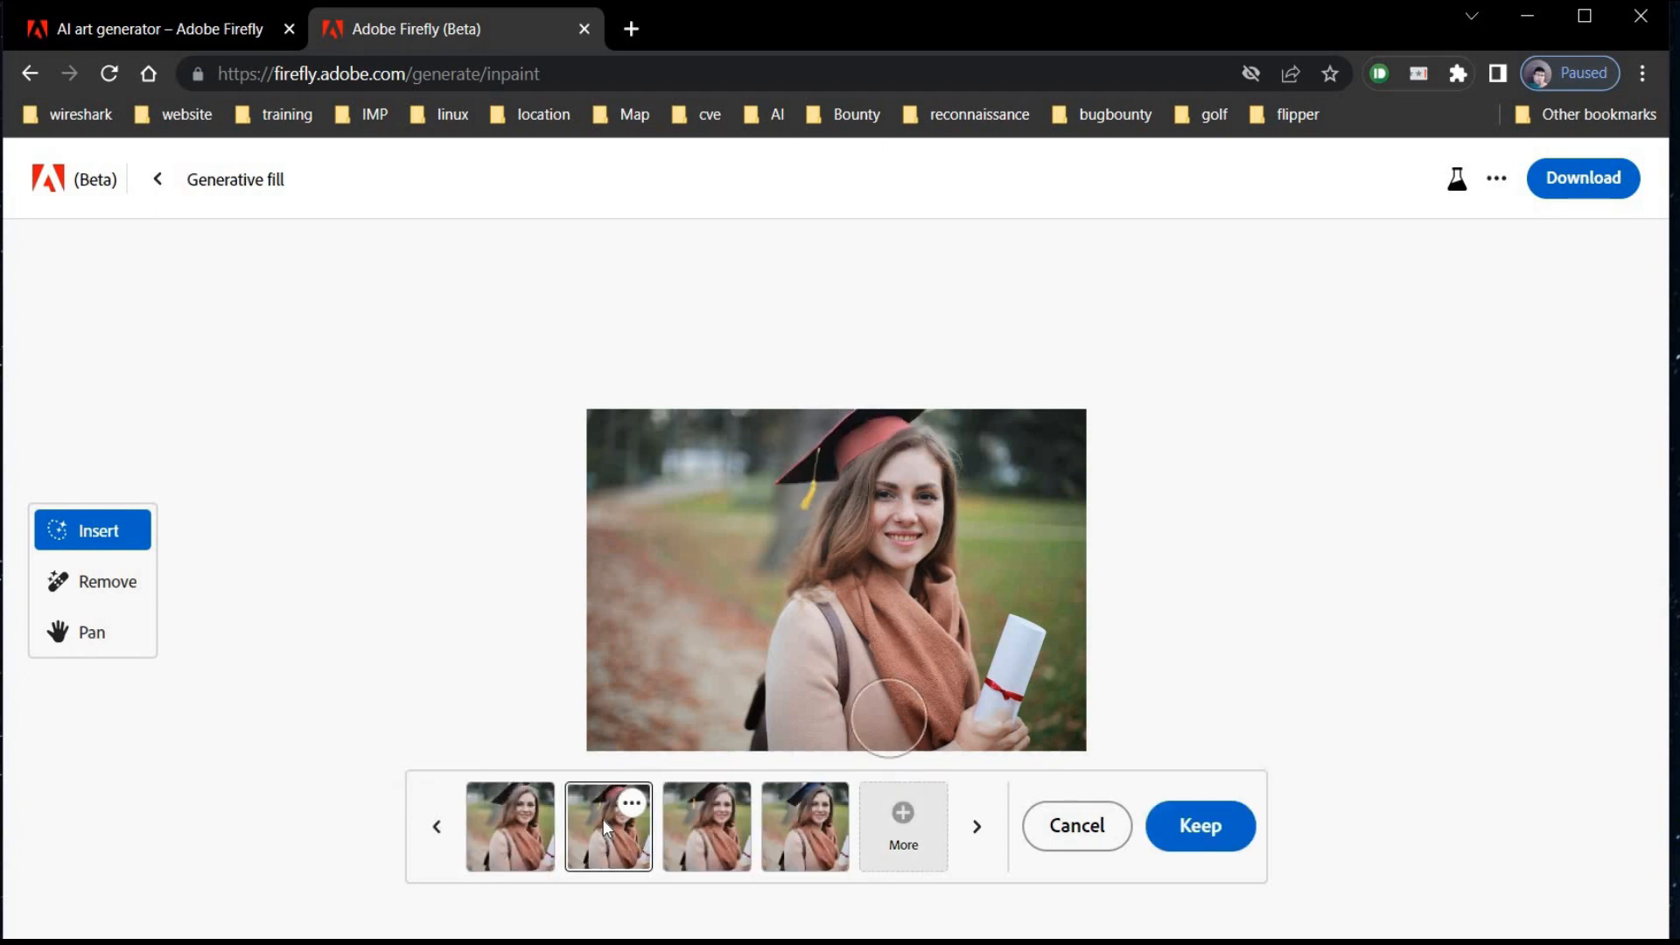
click(707, 821)
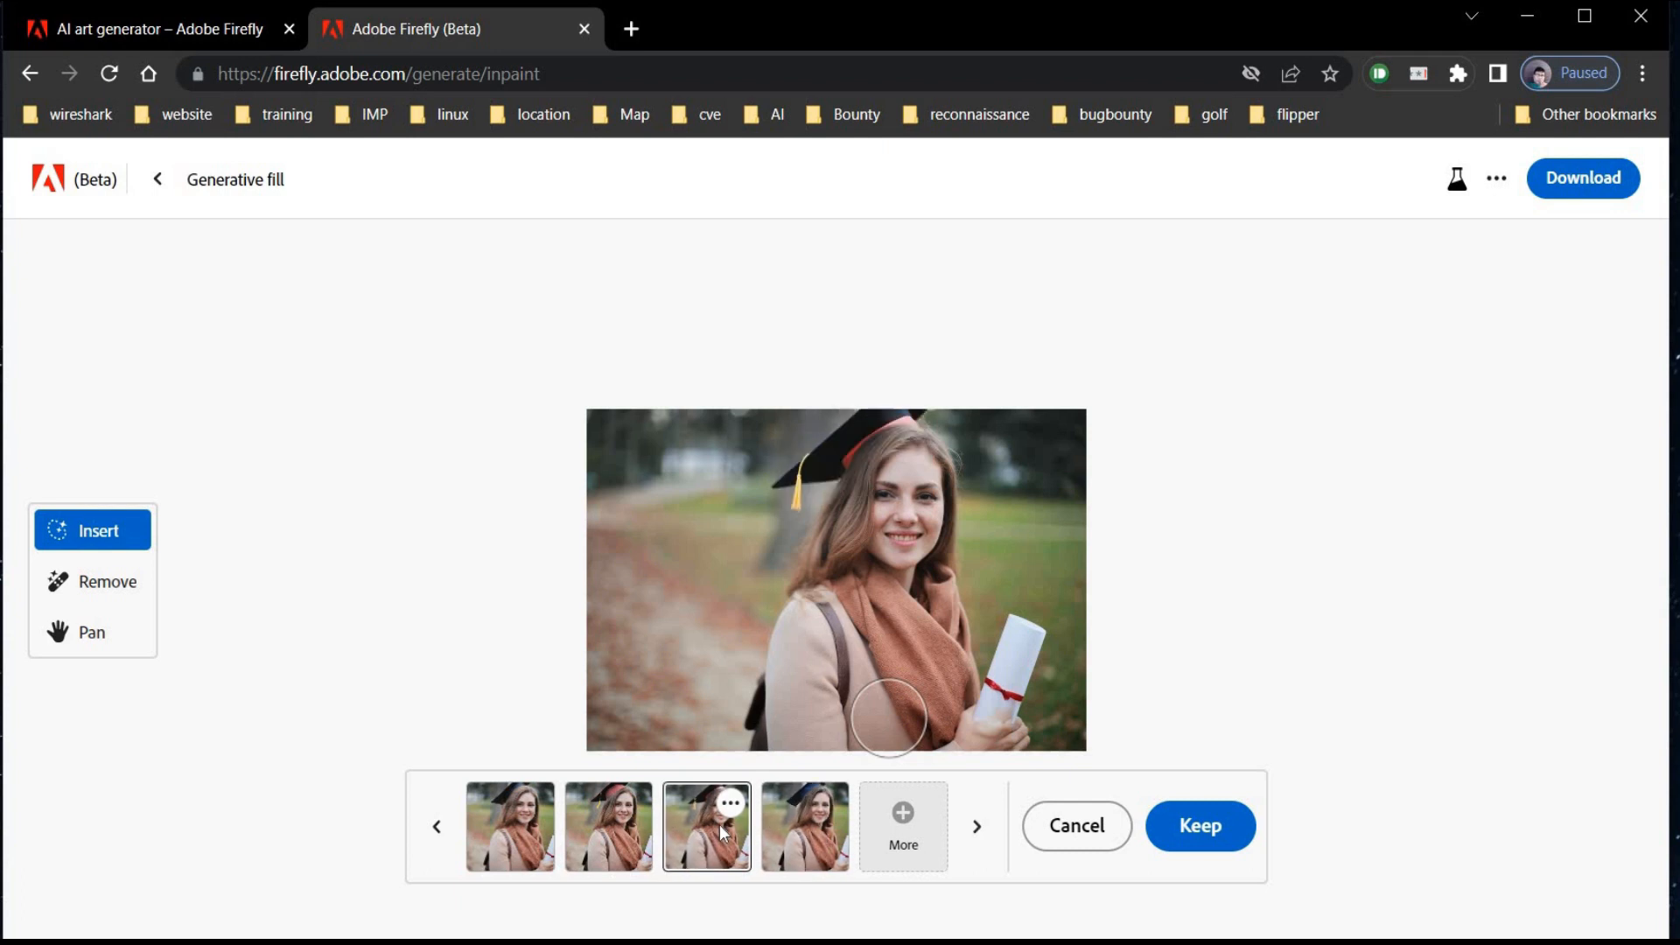
click(635, 839)
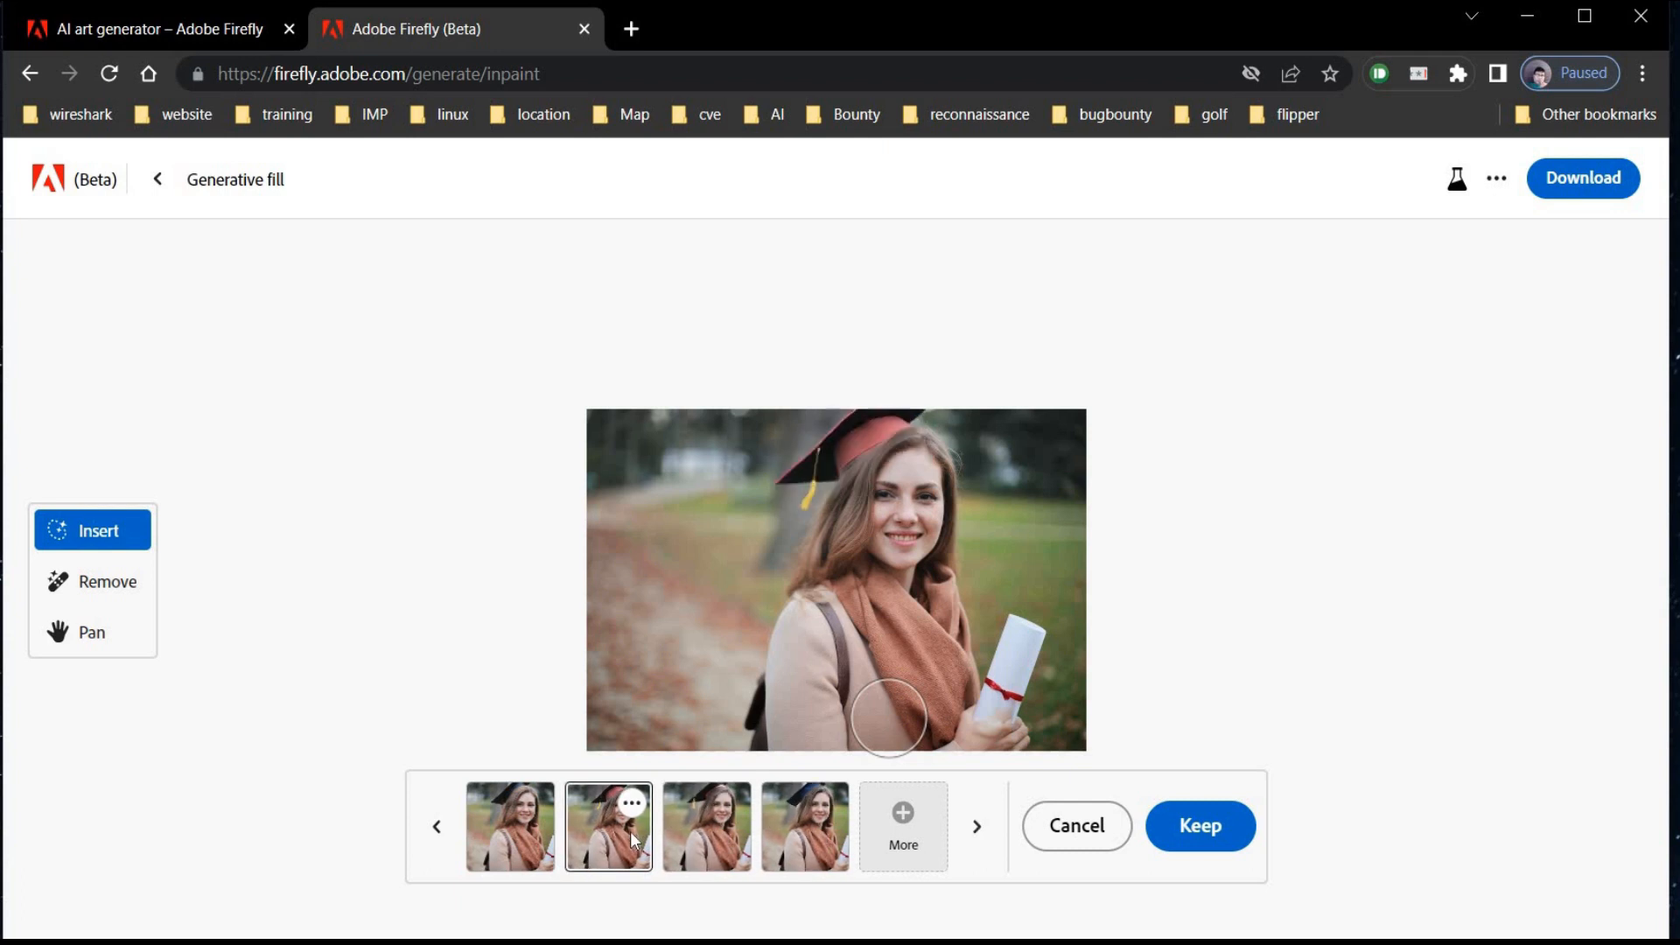
click(1203, 832)
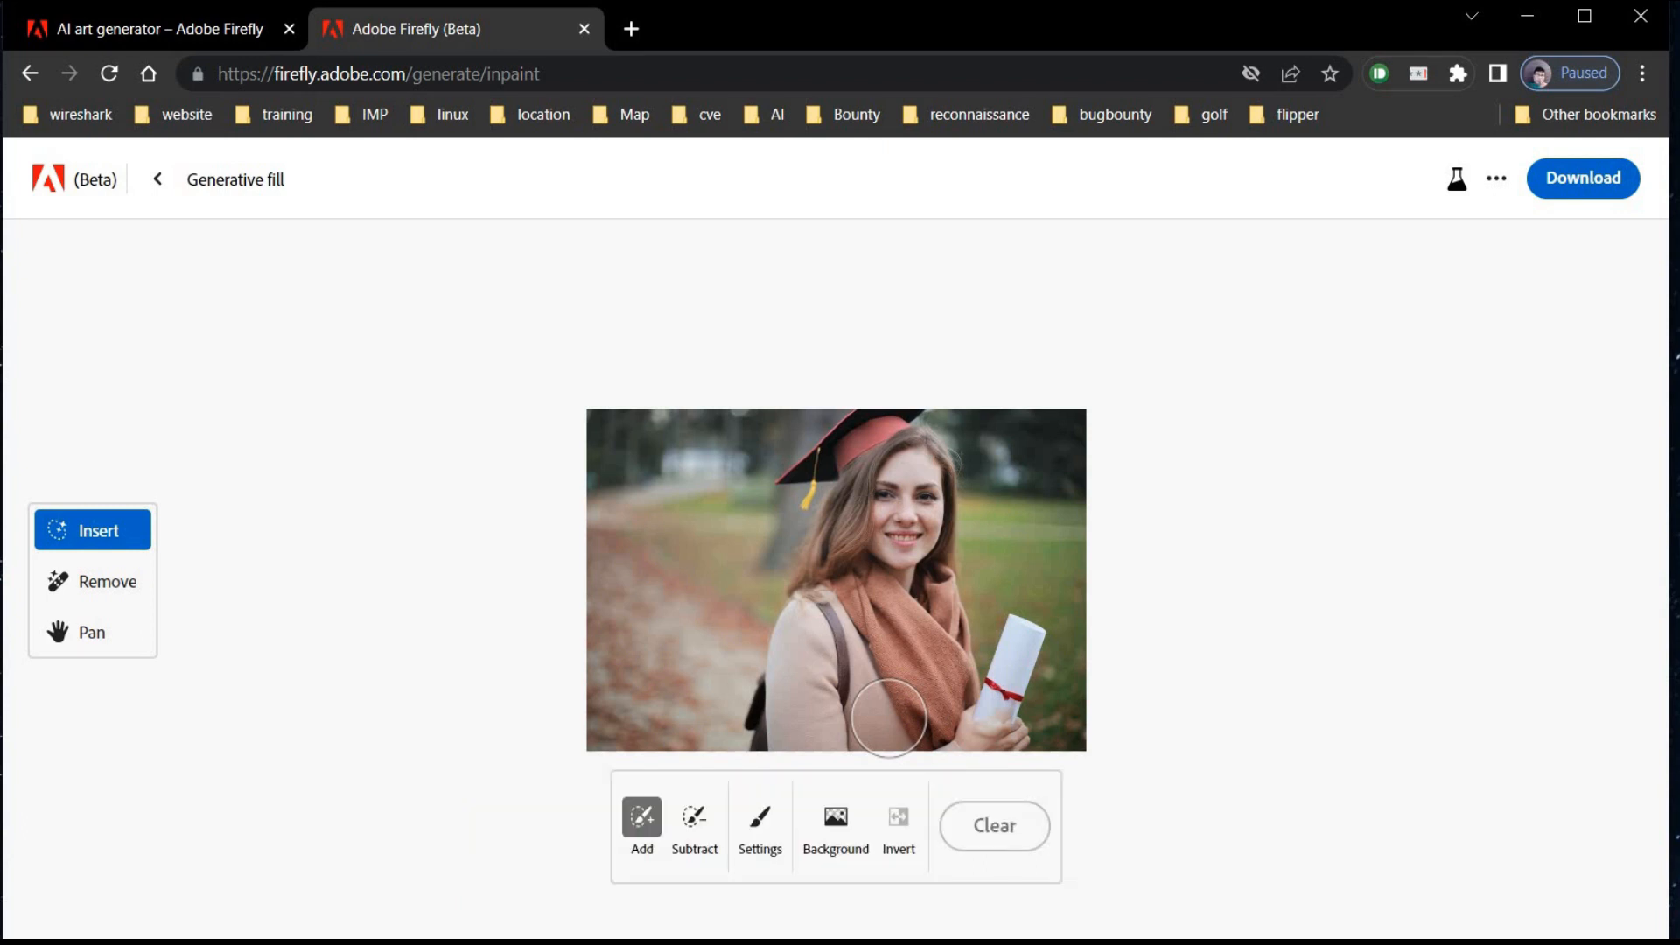
Remove the photo's background, generate a new one with the prompt "graduation hall", and keep the second variation with stone steps
click(834, 836)
click(994, 855)
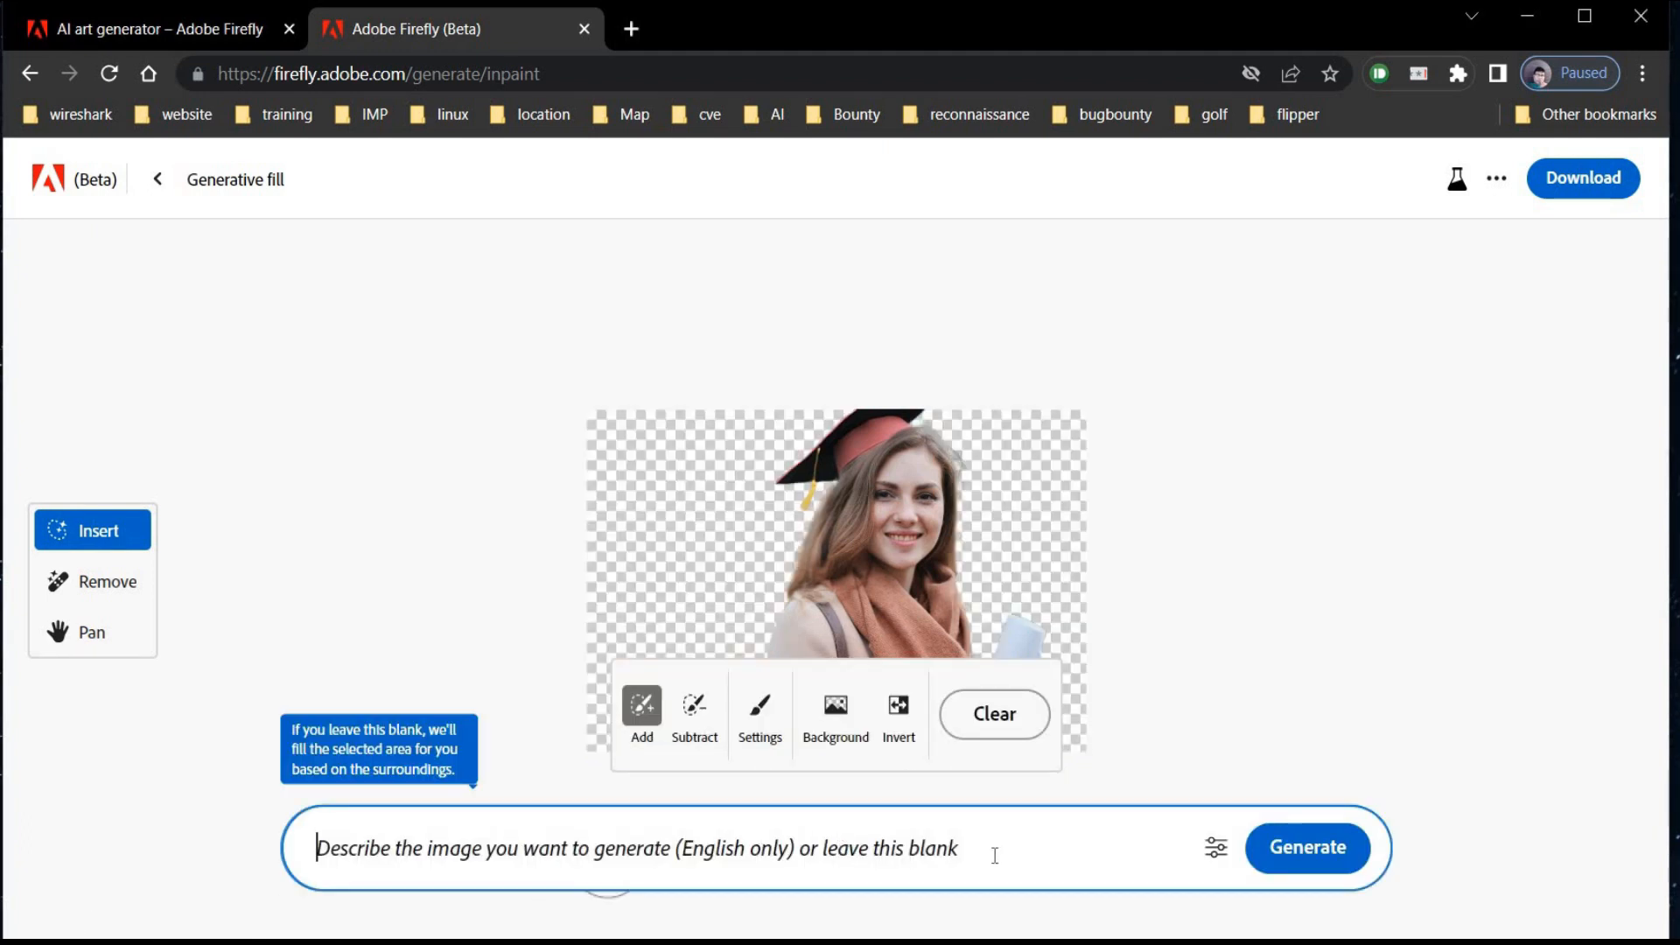
text(graduation hall)
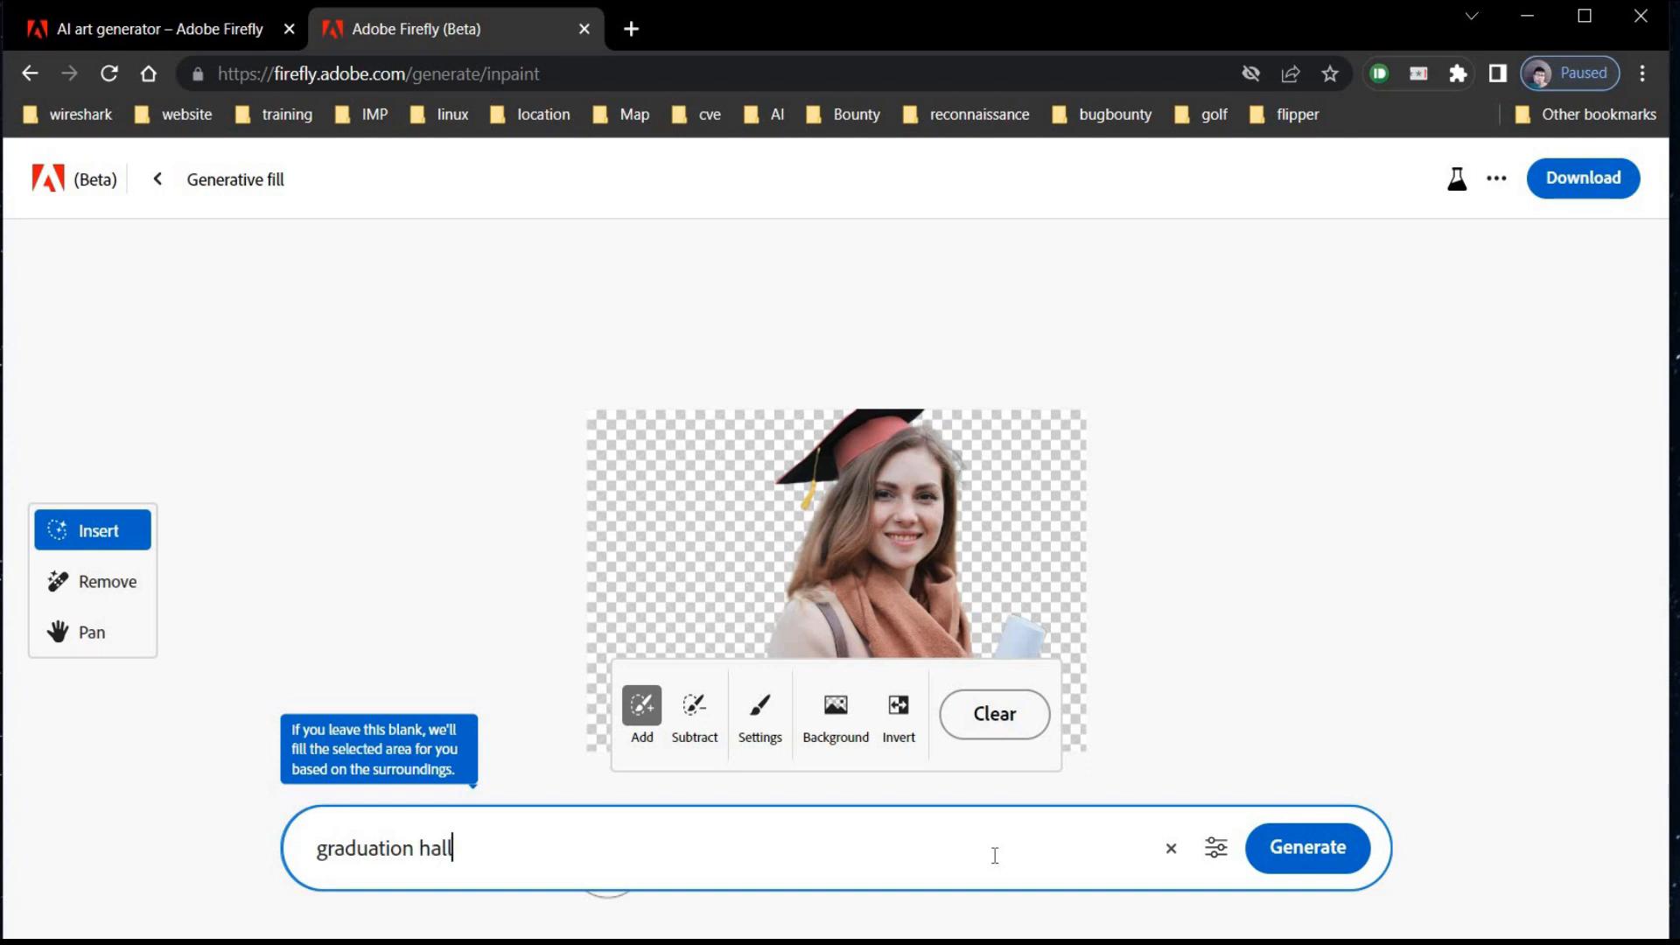
click(1342, 849)
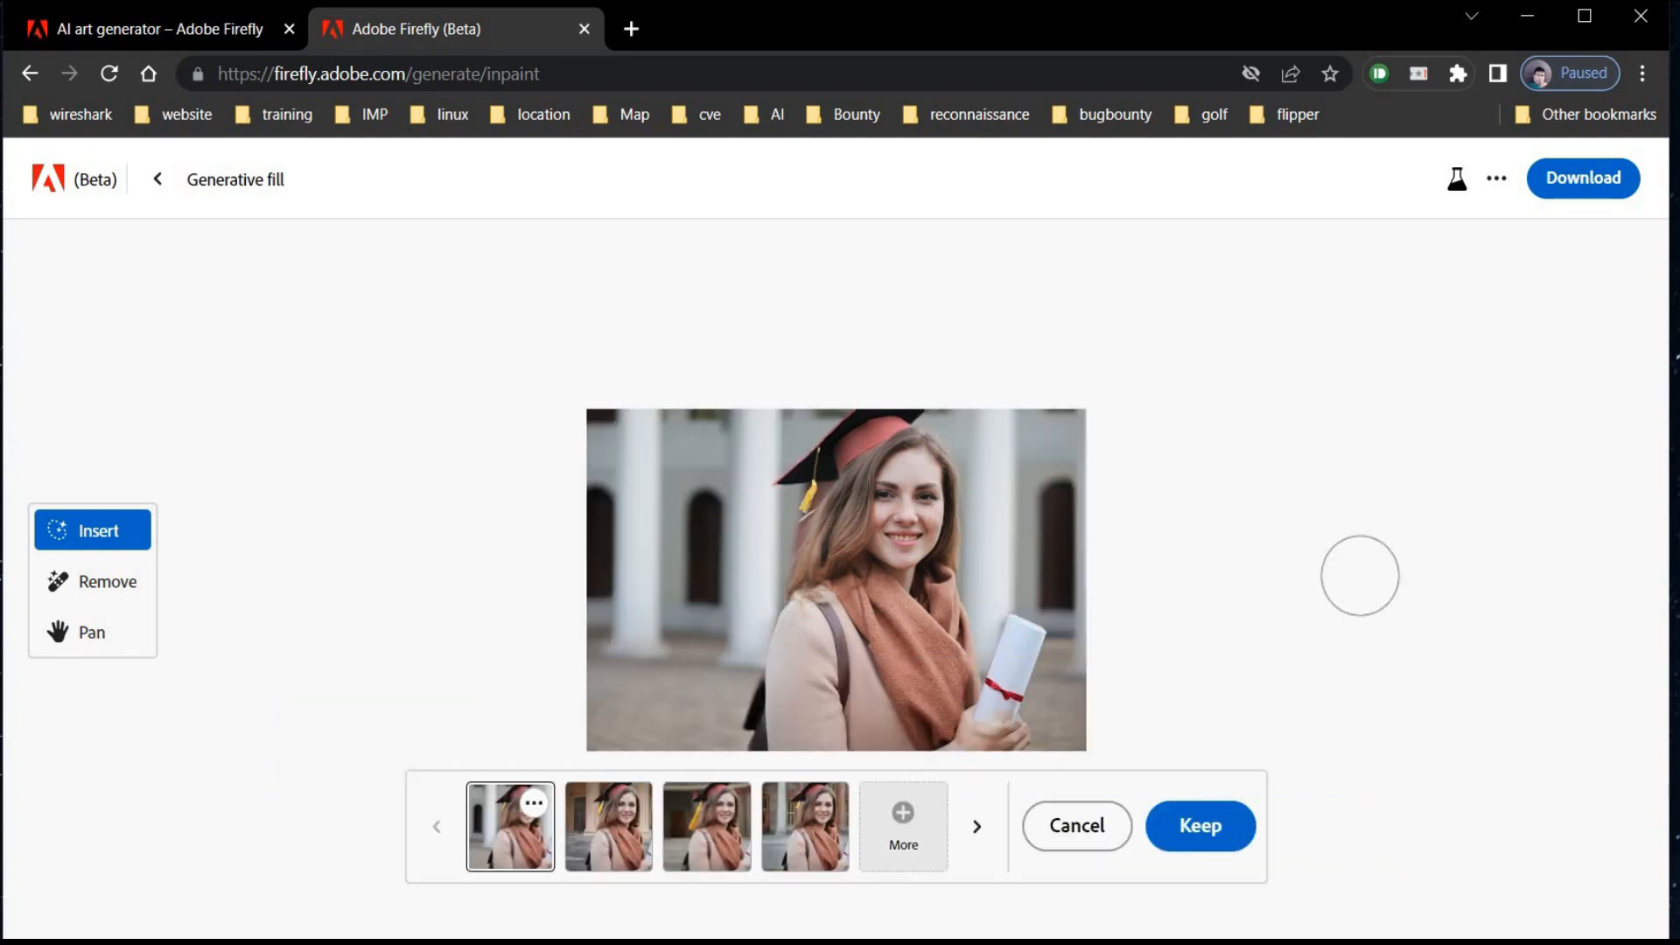
click(612, 818)
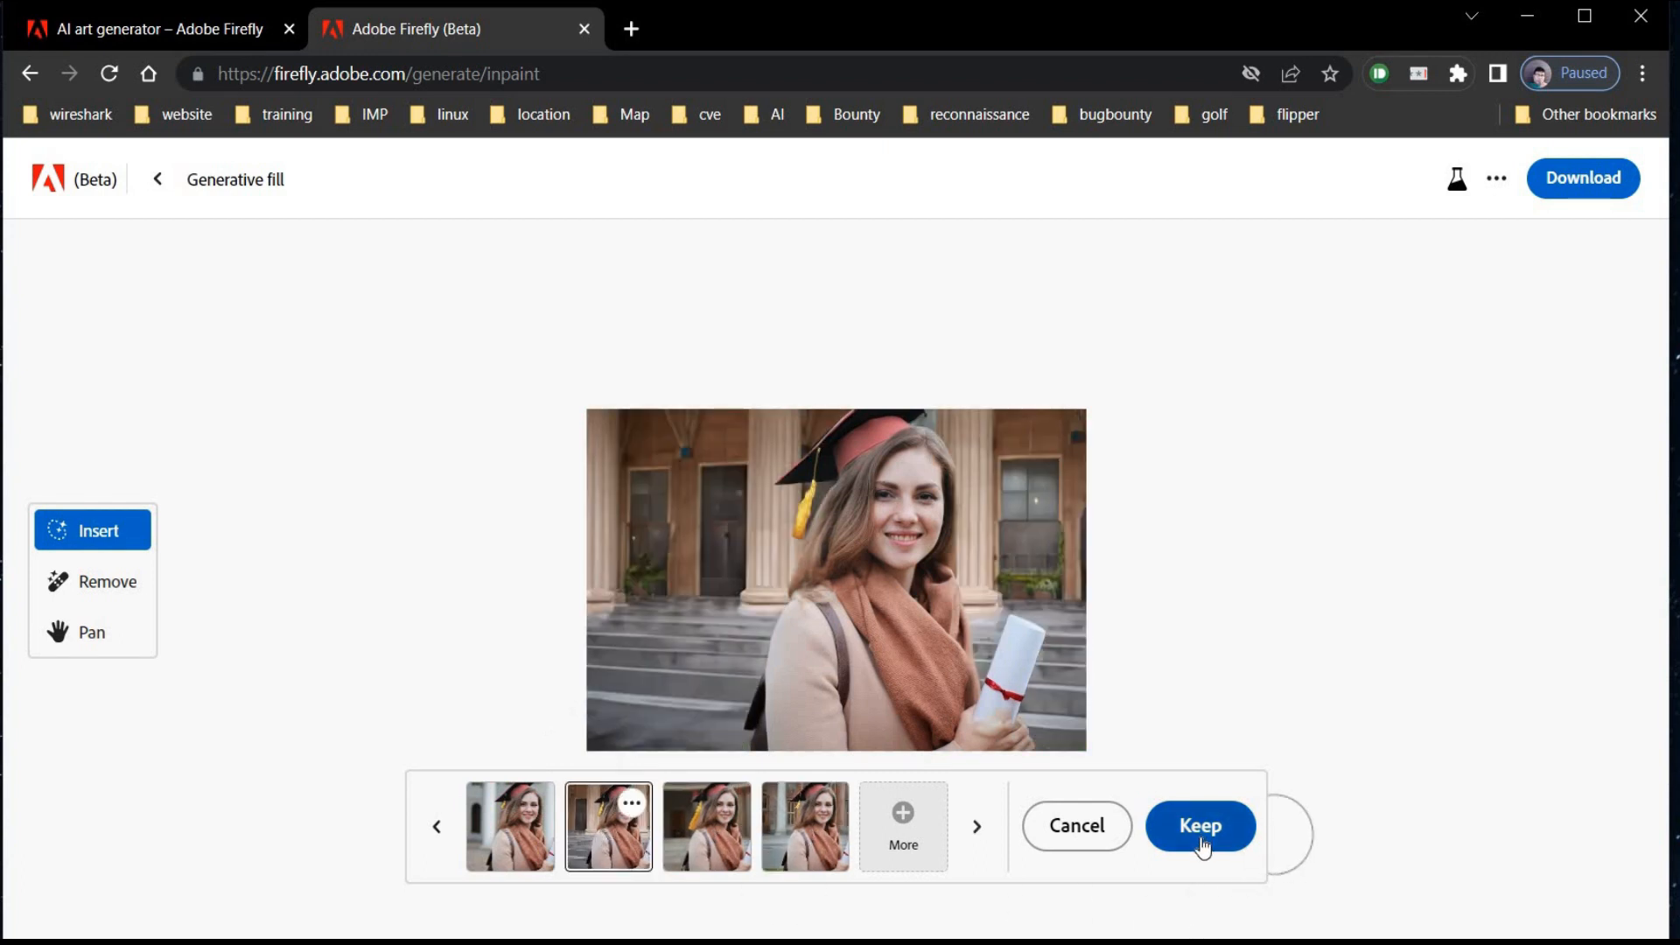
click(1243, 827)
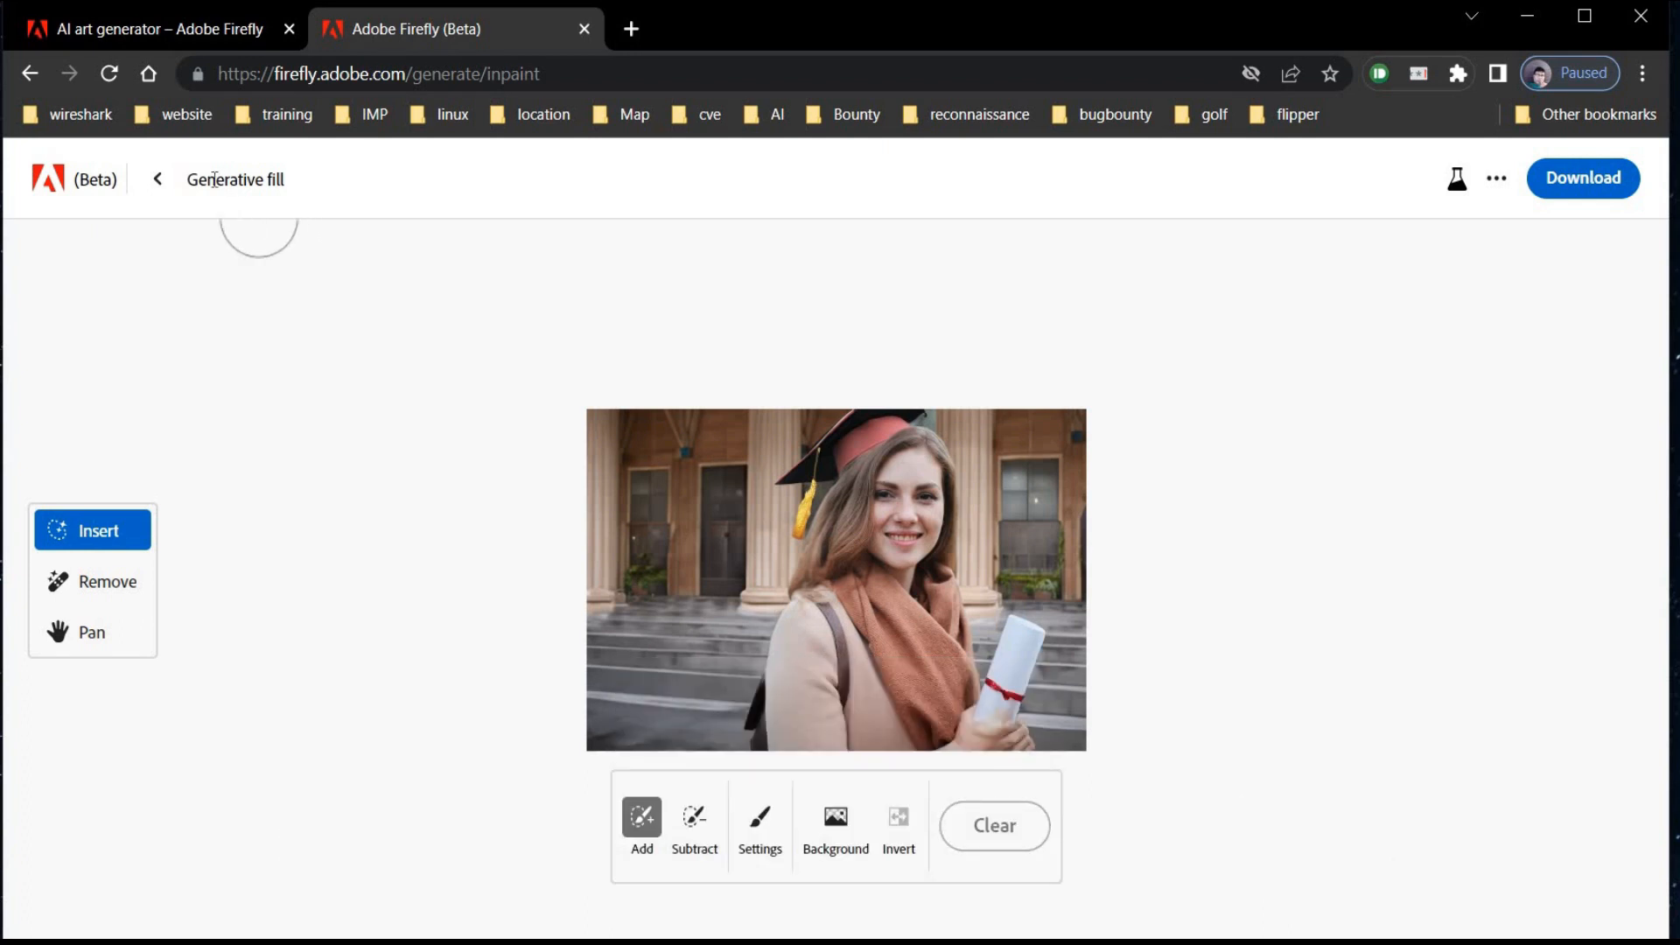
Leave the graduation photo and upload the photo of the man standing in the alley to Generative fill
click(158, 178)
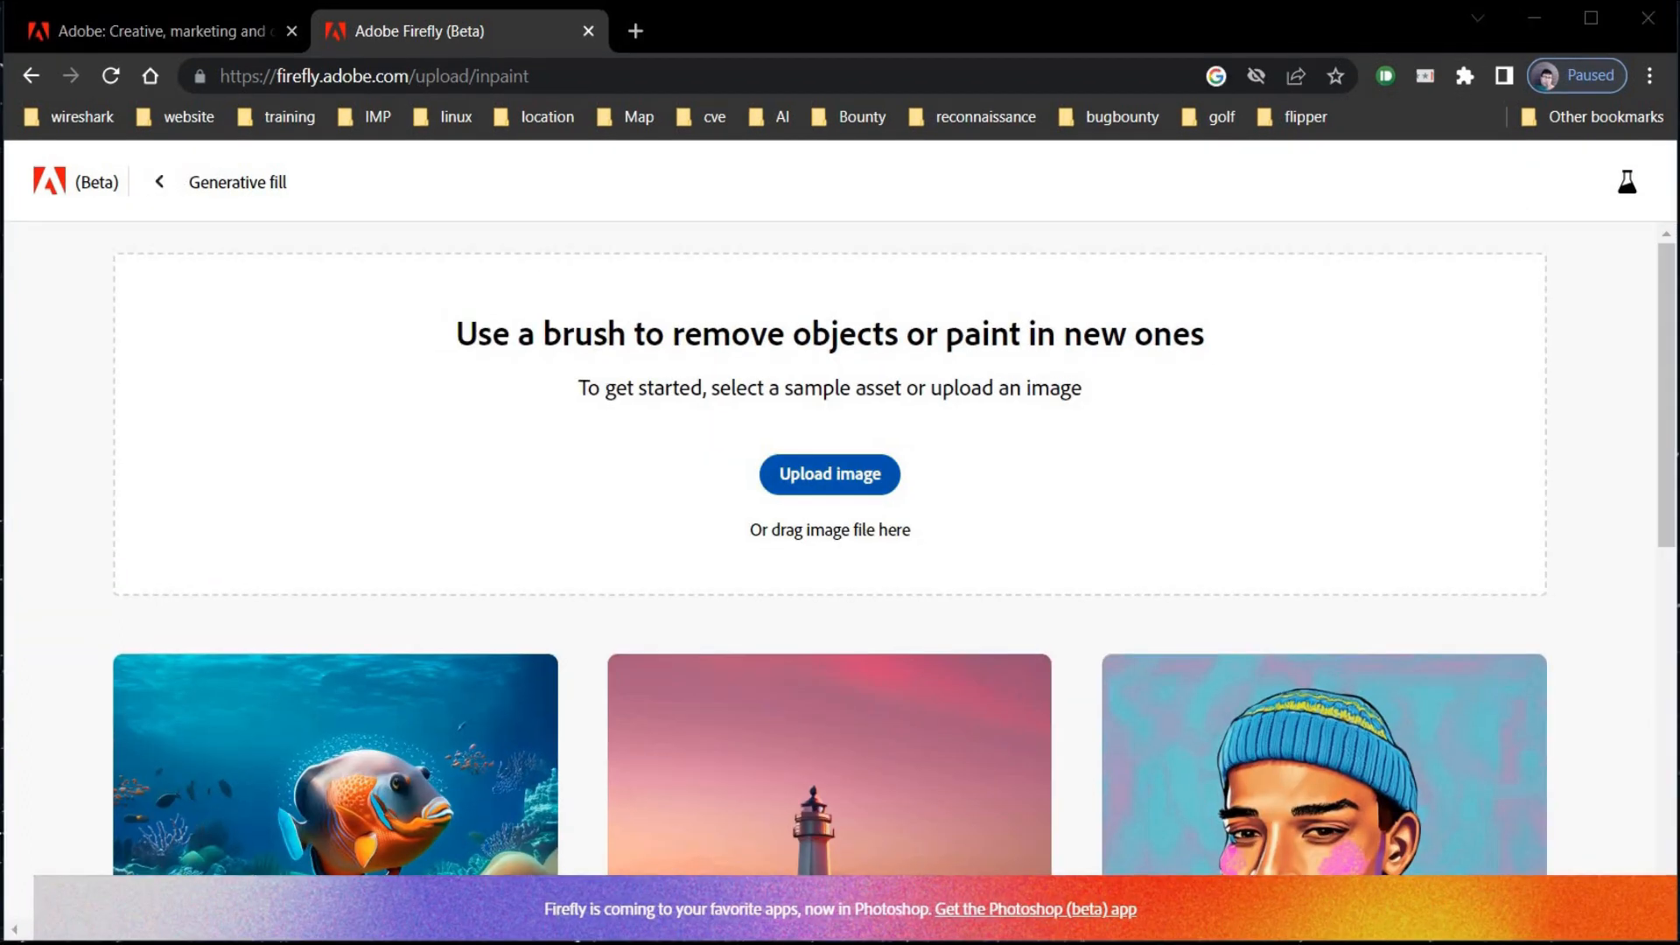
click(826, 470)
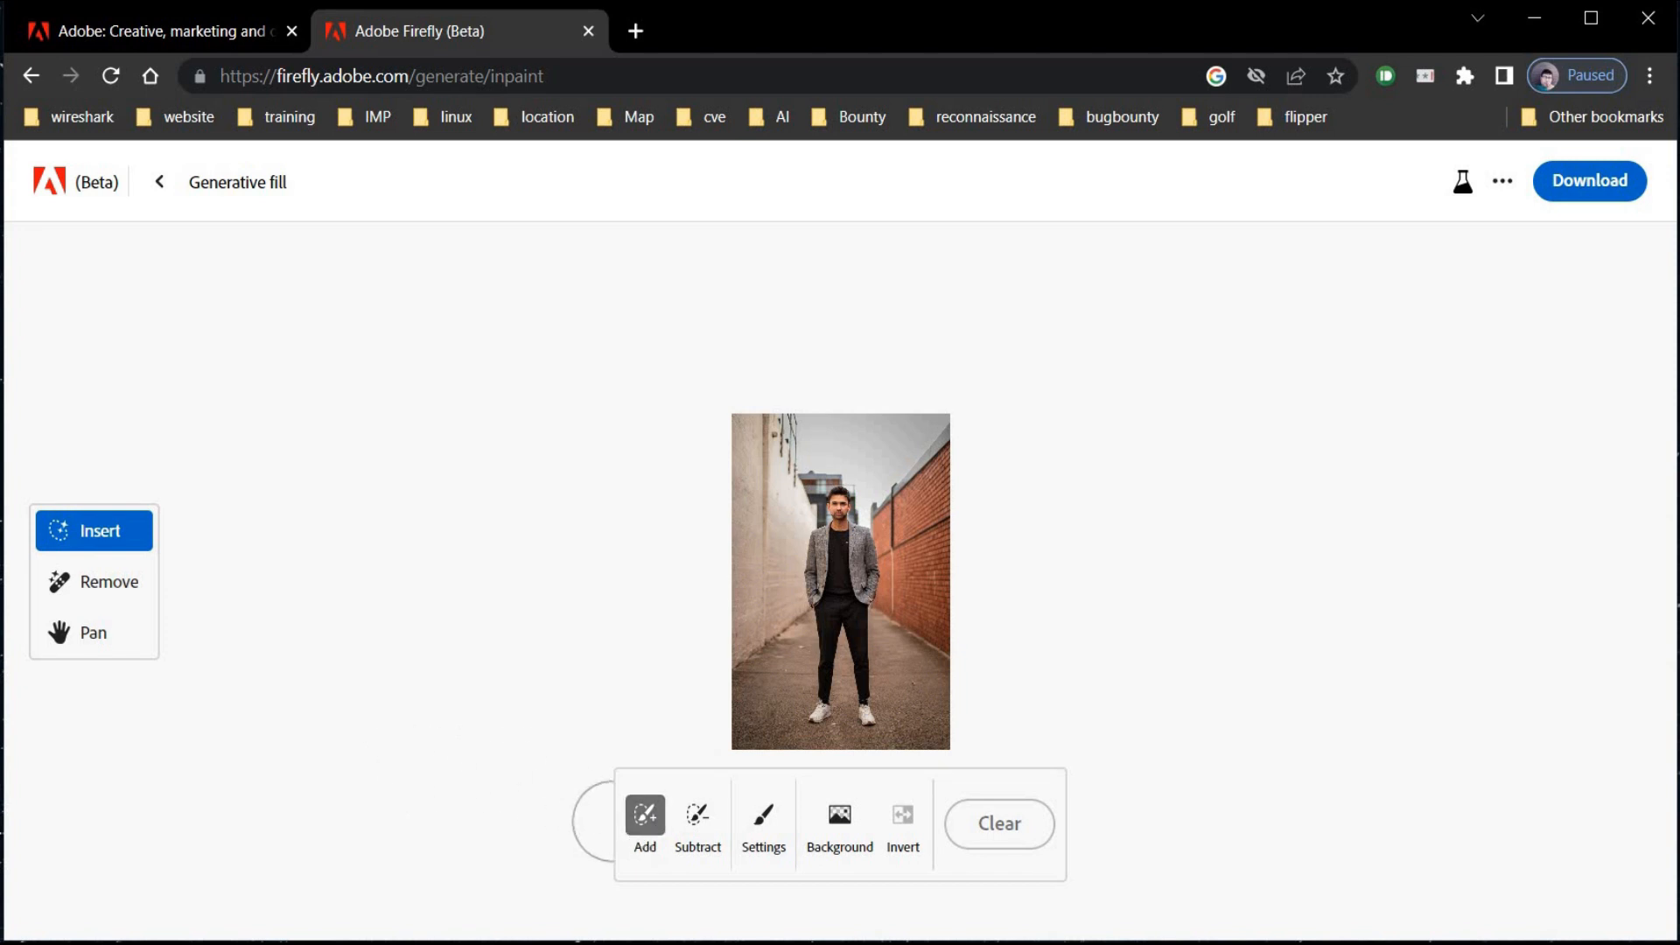
Brush a vertical area beside the man and generate a fill with "add girl to image with flowing hairs and hand on shoulder"
drag(899, 518, 911, 647)
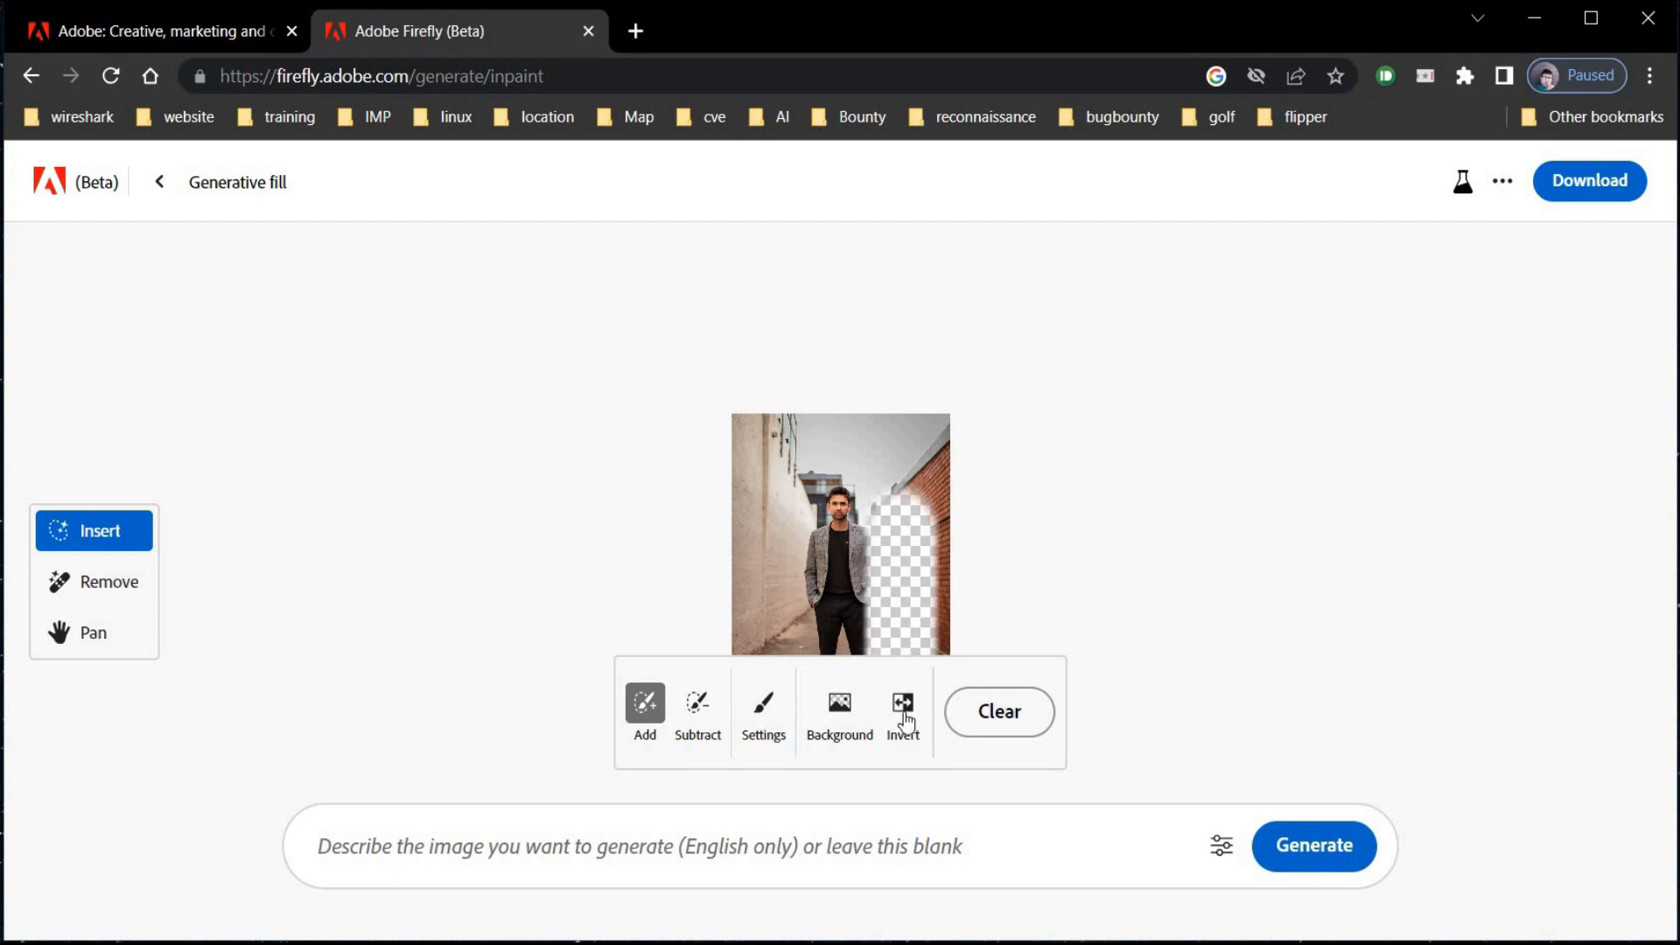
click(738, 847)
text(add girl to image with flowing hairs and s)
key(BackSpace)
text(hand on shoulder)
click(1314, 846)
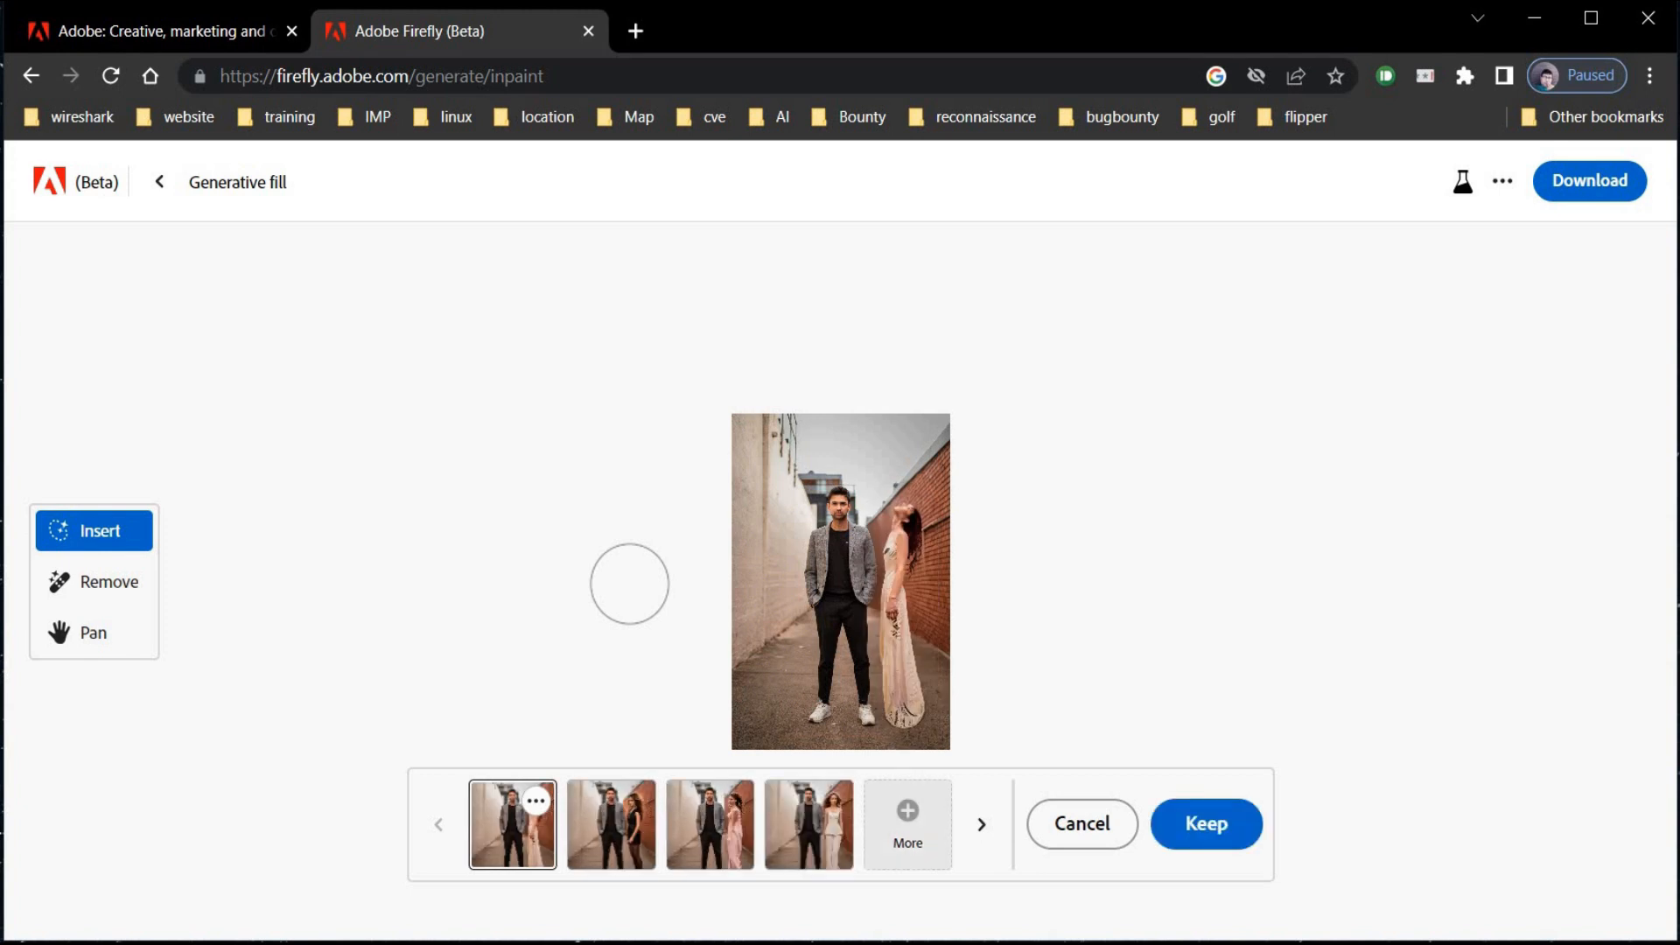
Compare the generated girl variations and keep the second one, with the girl in the black dress
click(618, 844)
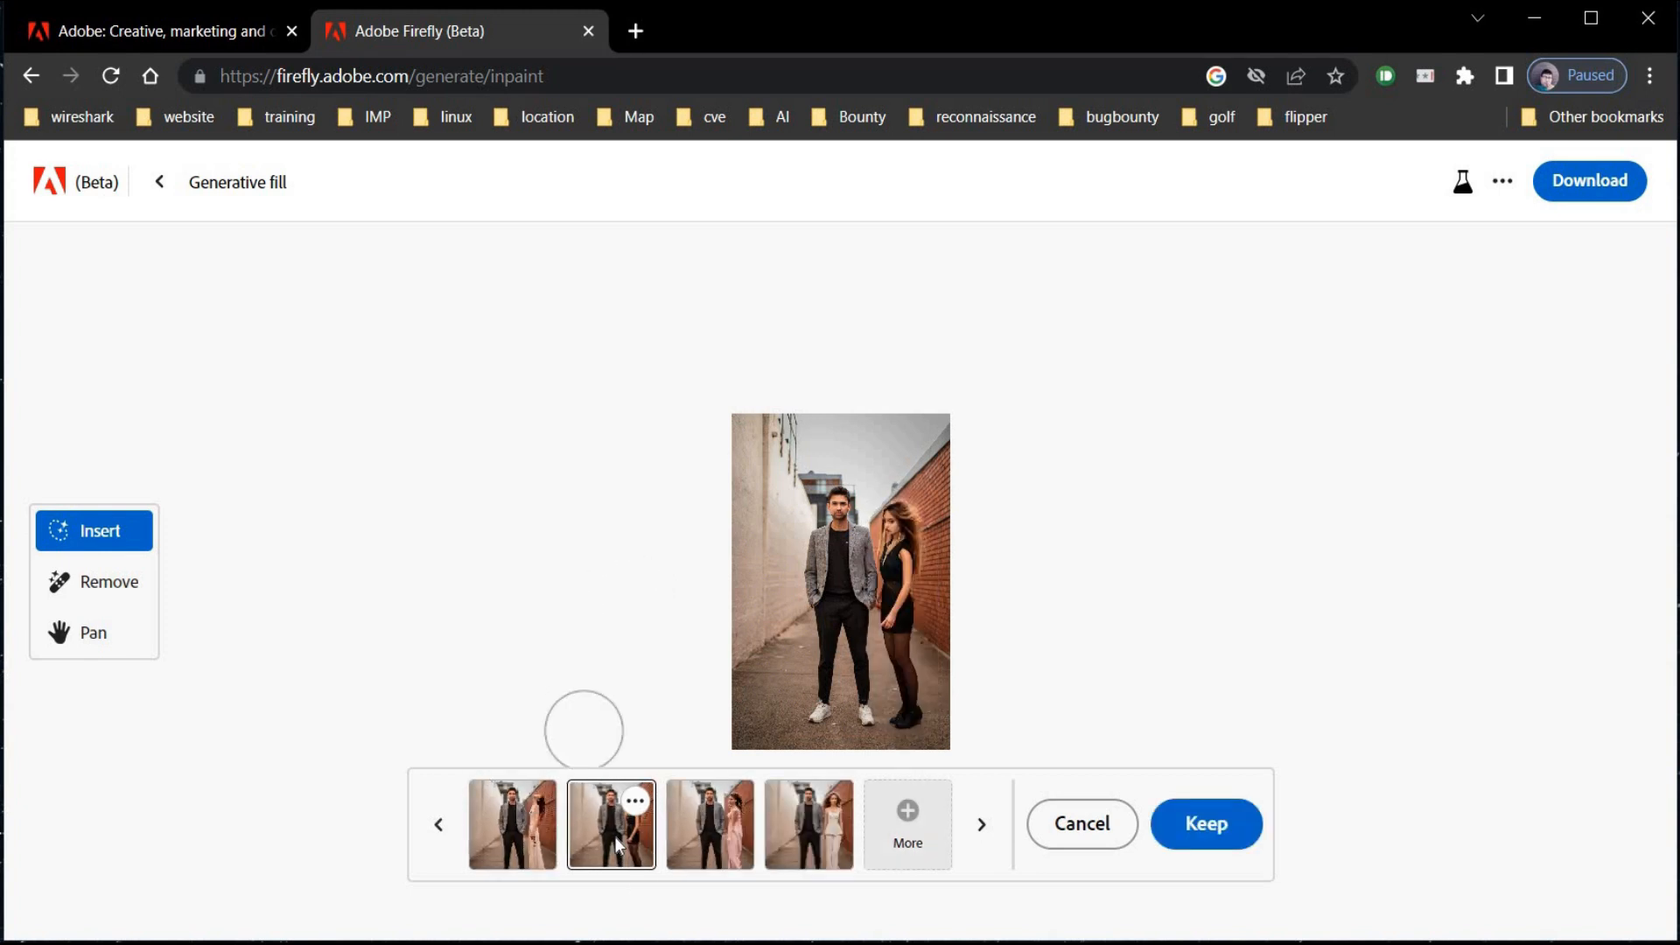
click(700, 843)
click(785, 838)
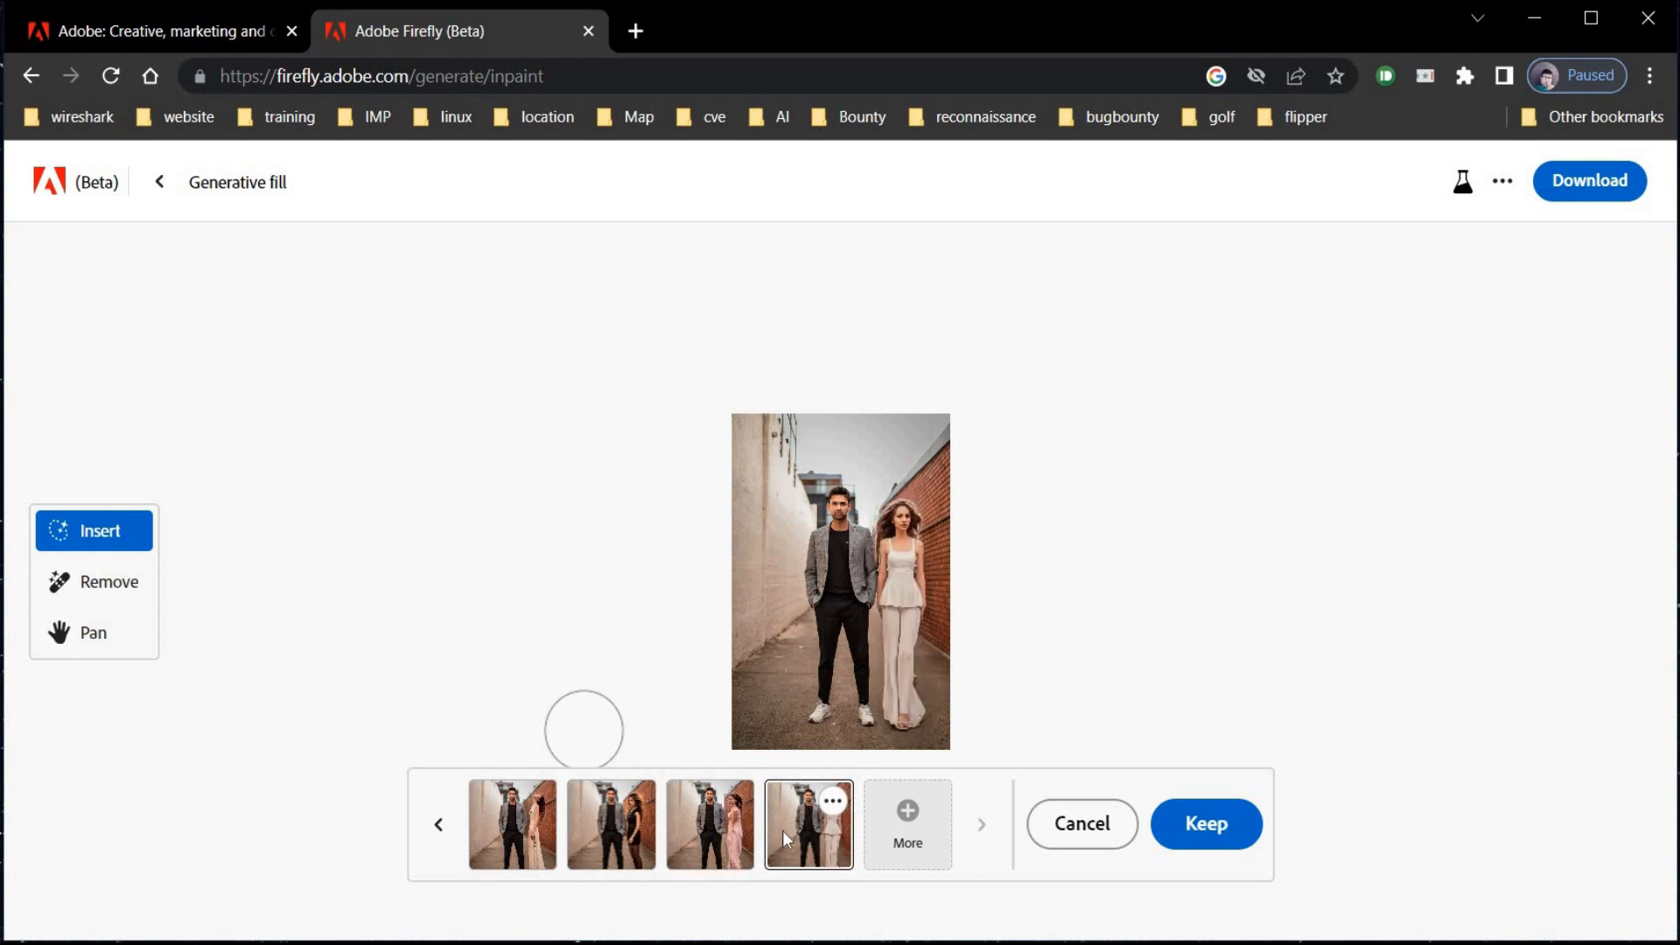
click(632, 836)
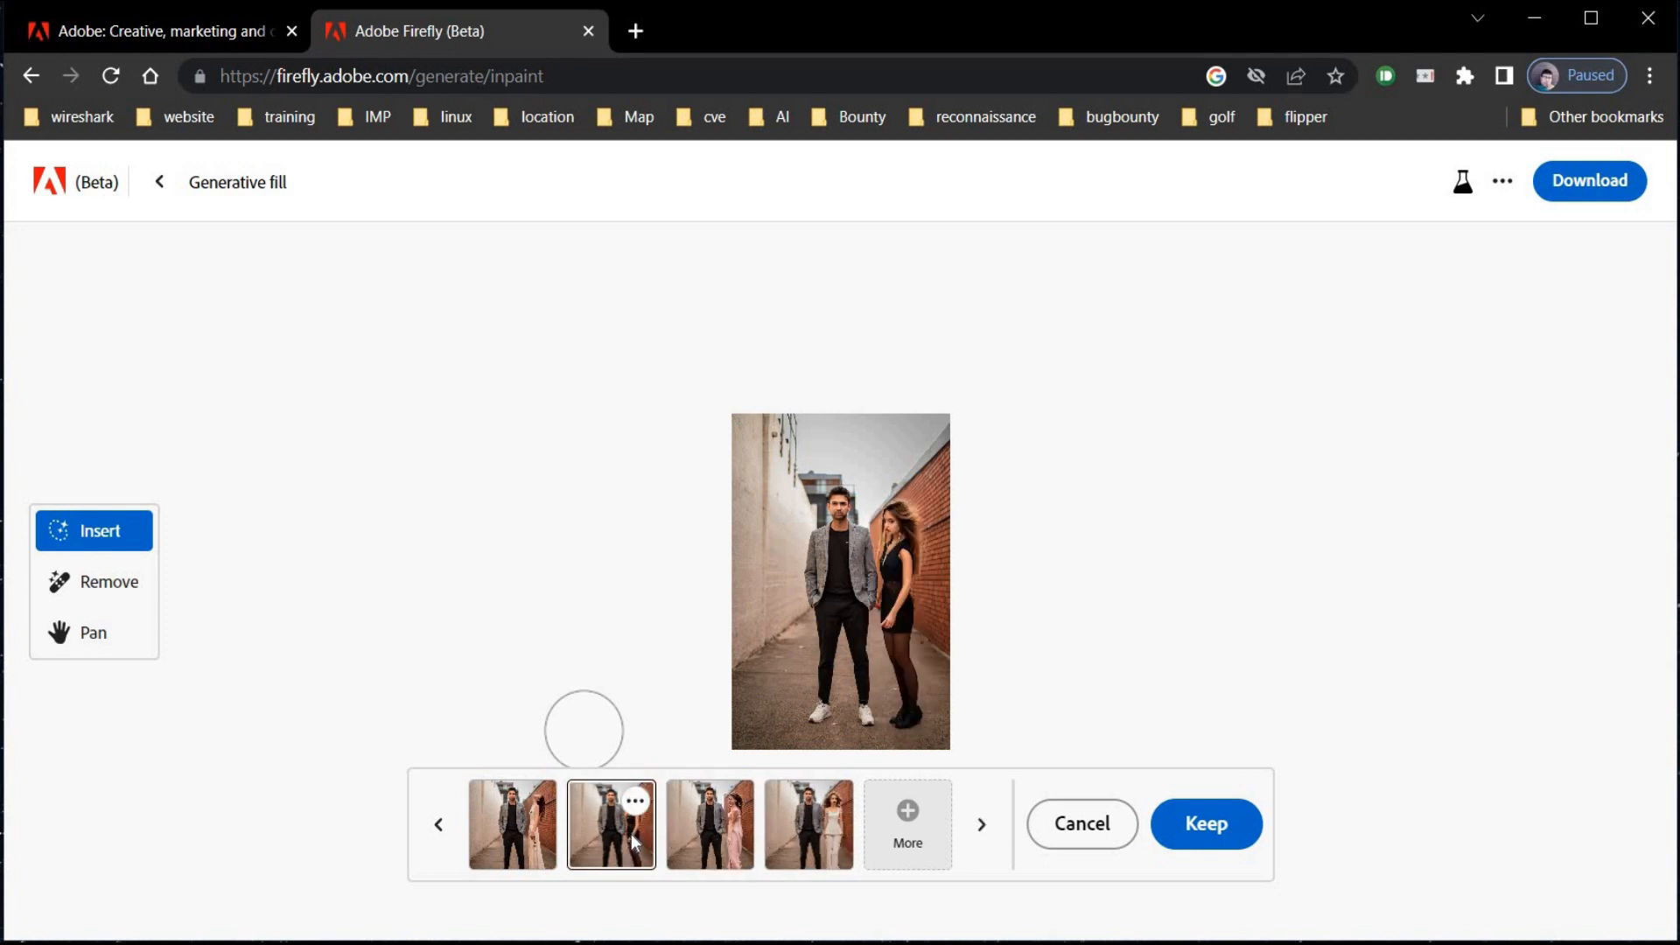
click(1221, 842)
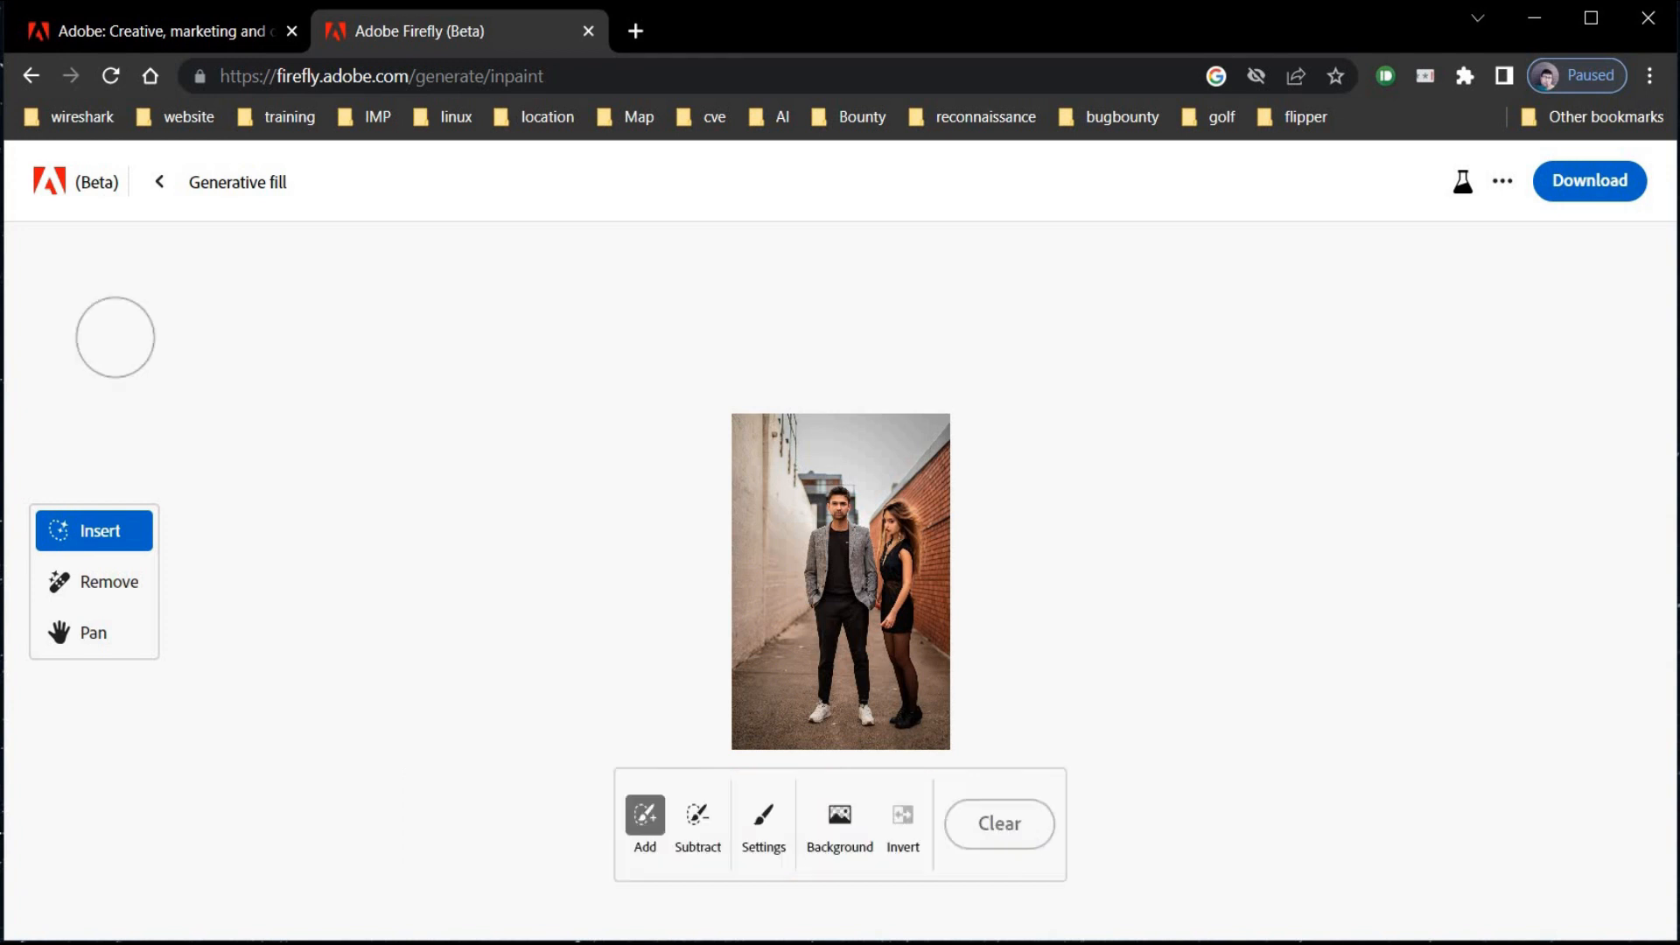
Return to the Generative fill start page and open the underwater fish sample image
click(160, 195)
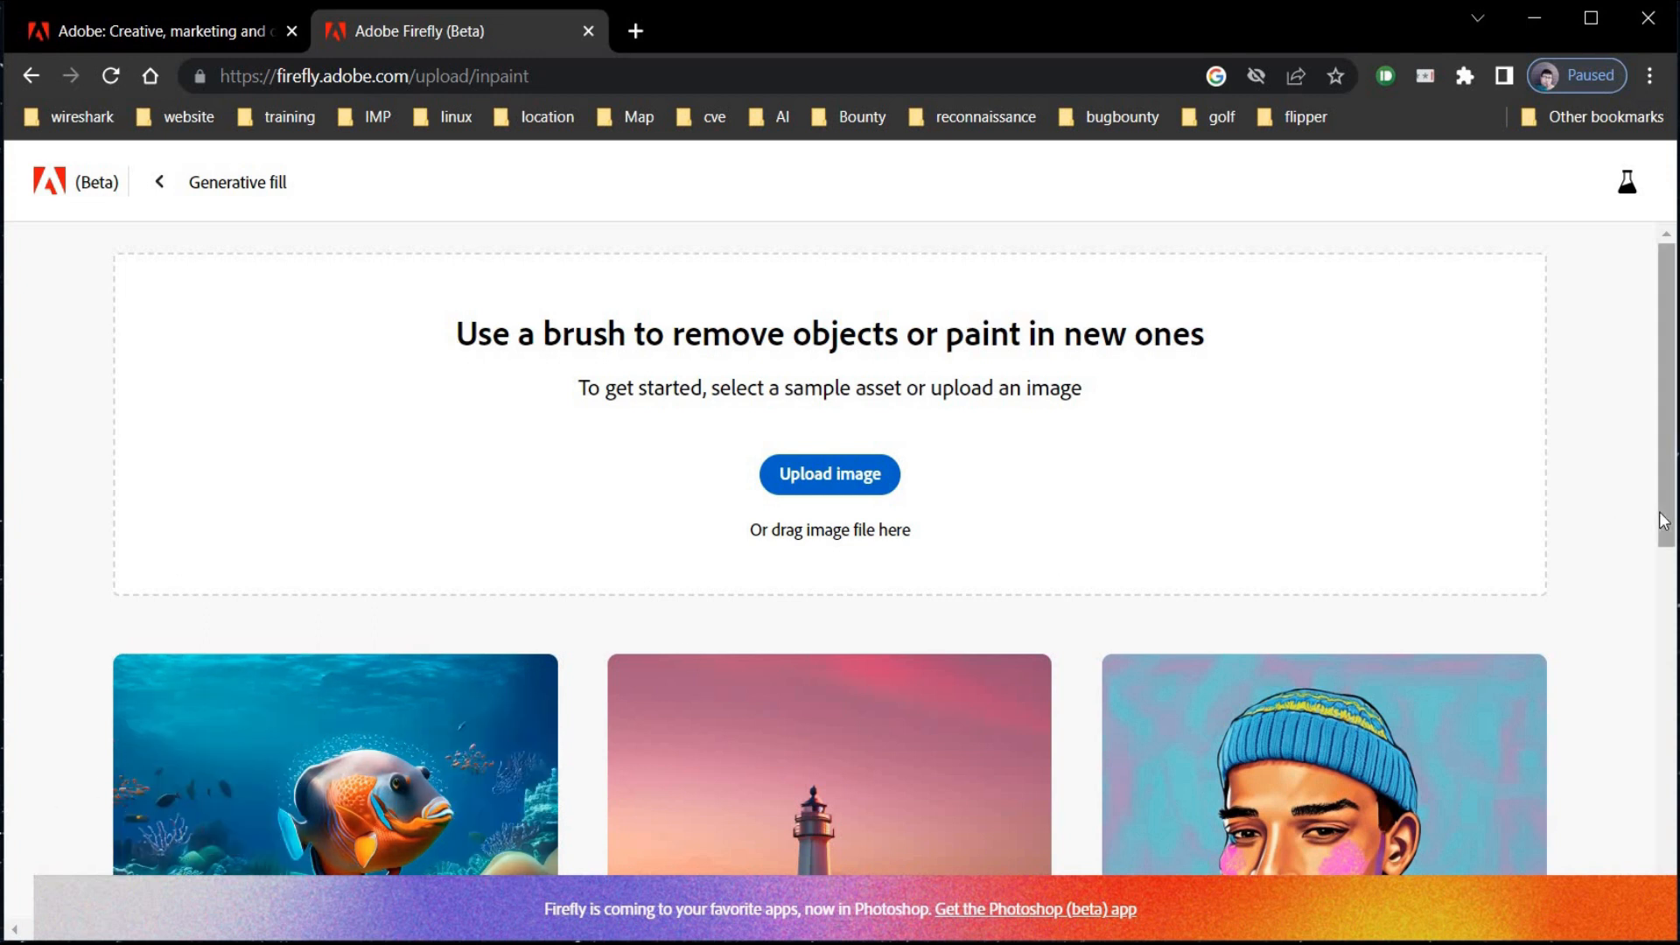
scroll(1663, 521, down, 3)
click(472, 660)
Brush over part of the underwater scene and generate a fill with the prompt "add scuba diver"
mouse_move(687, 512)
mouse_down()
mouse_move(699, 488)
mouse_move(792, 442)
mouse_up()
click(895, 838)
text(add scuba diver)
key(Return)
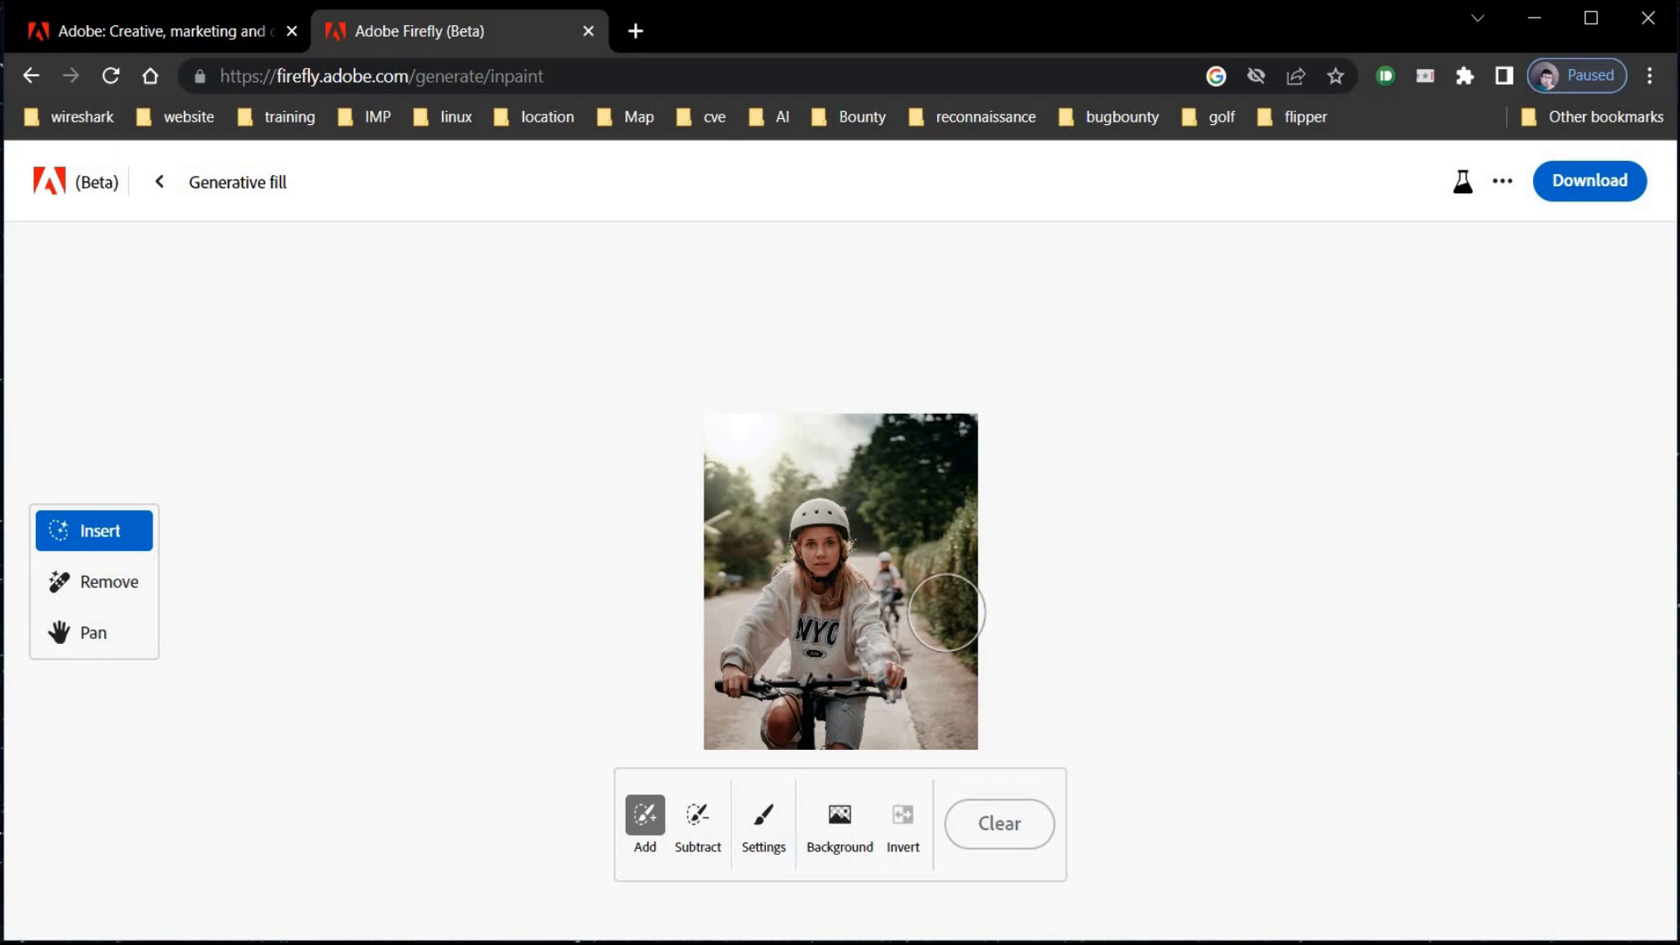
Brush the roadside area beside the cycling girl and generate a fill with the prompt "add water dispenser"
click(947, 613)
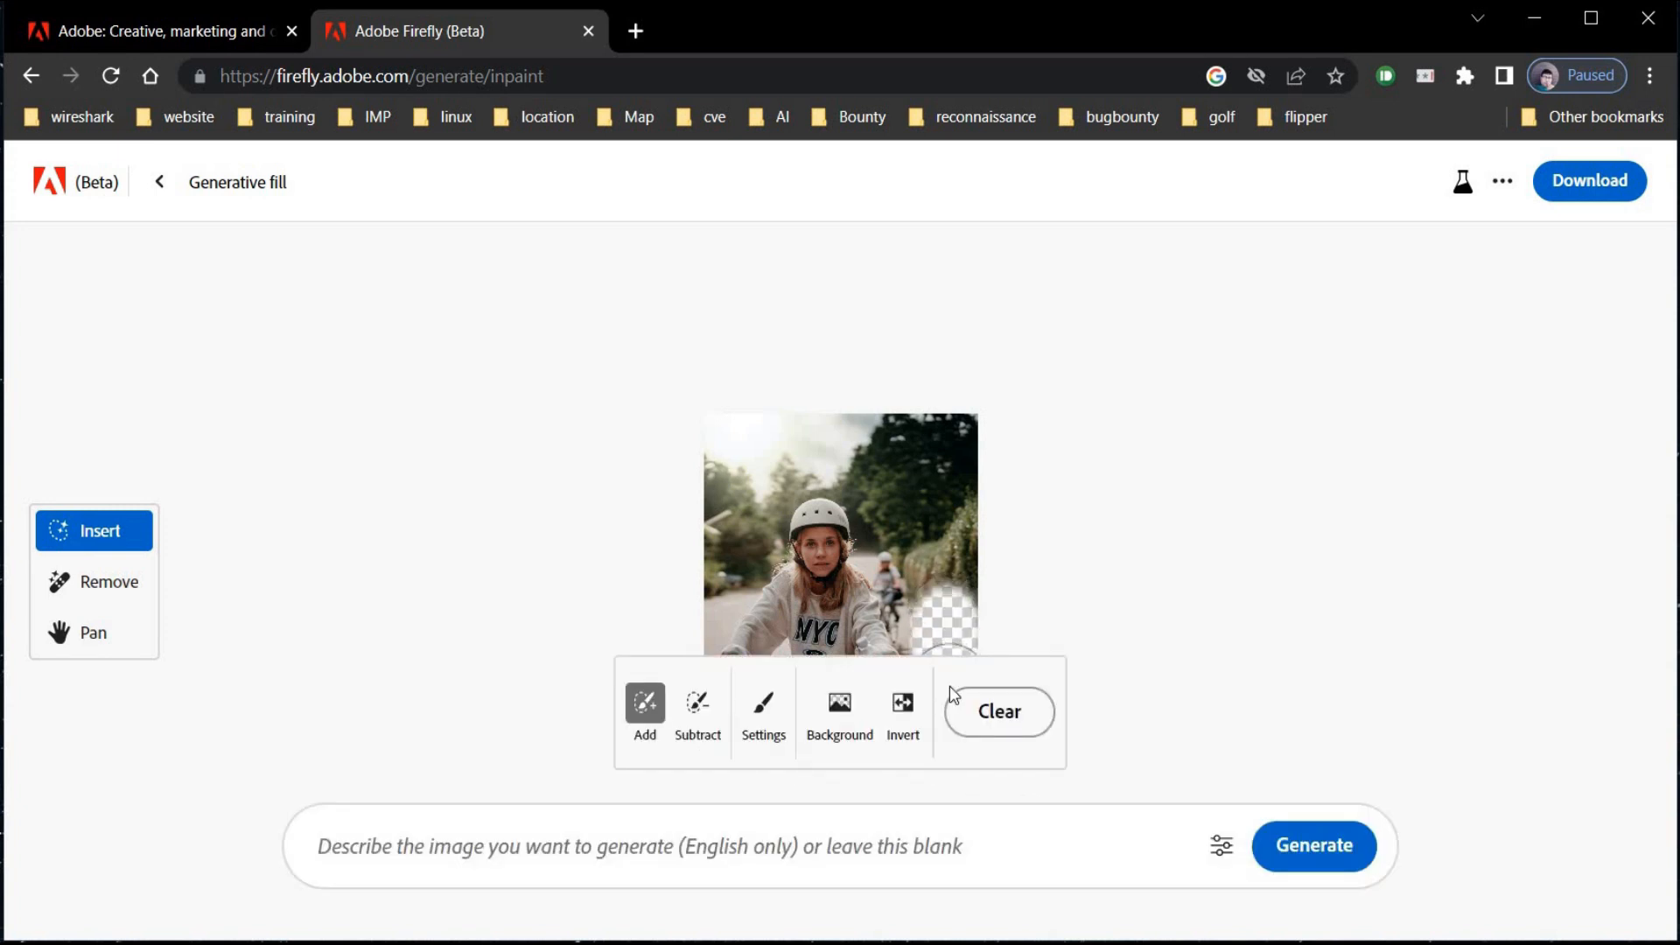
click(887, 837)
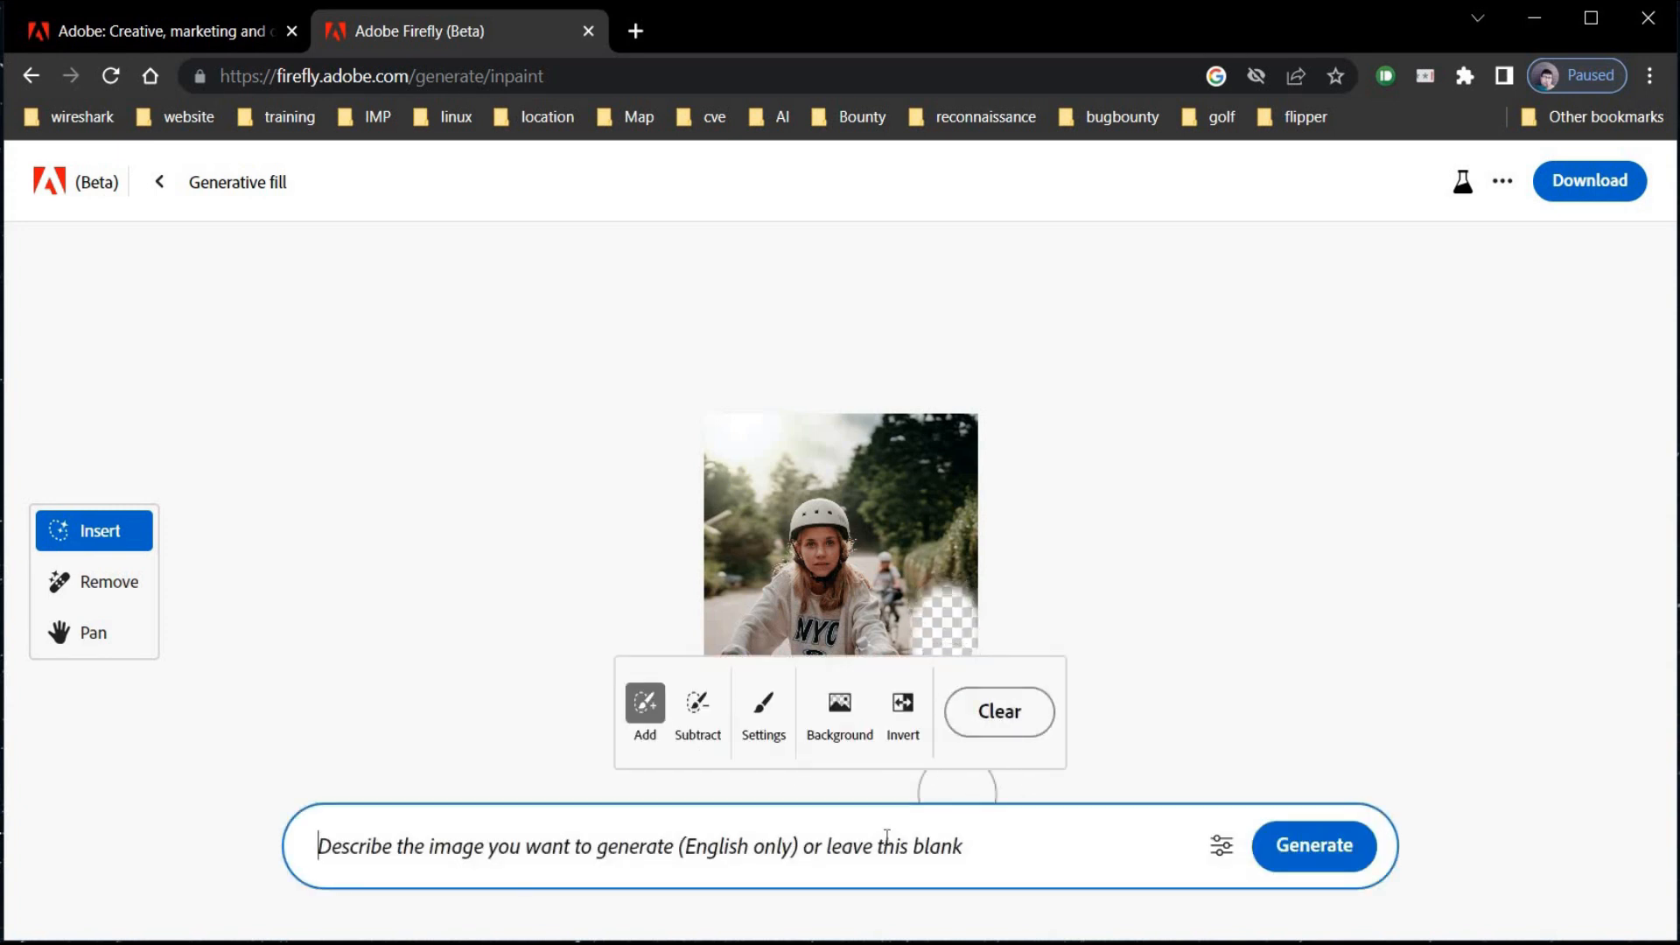
text(add wat)
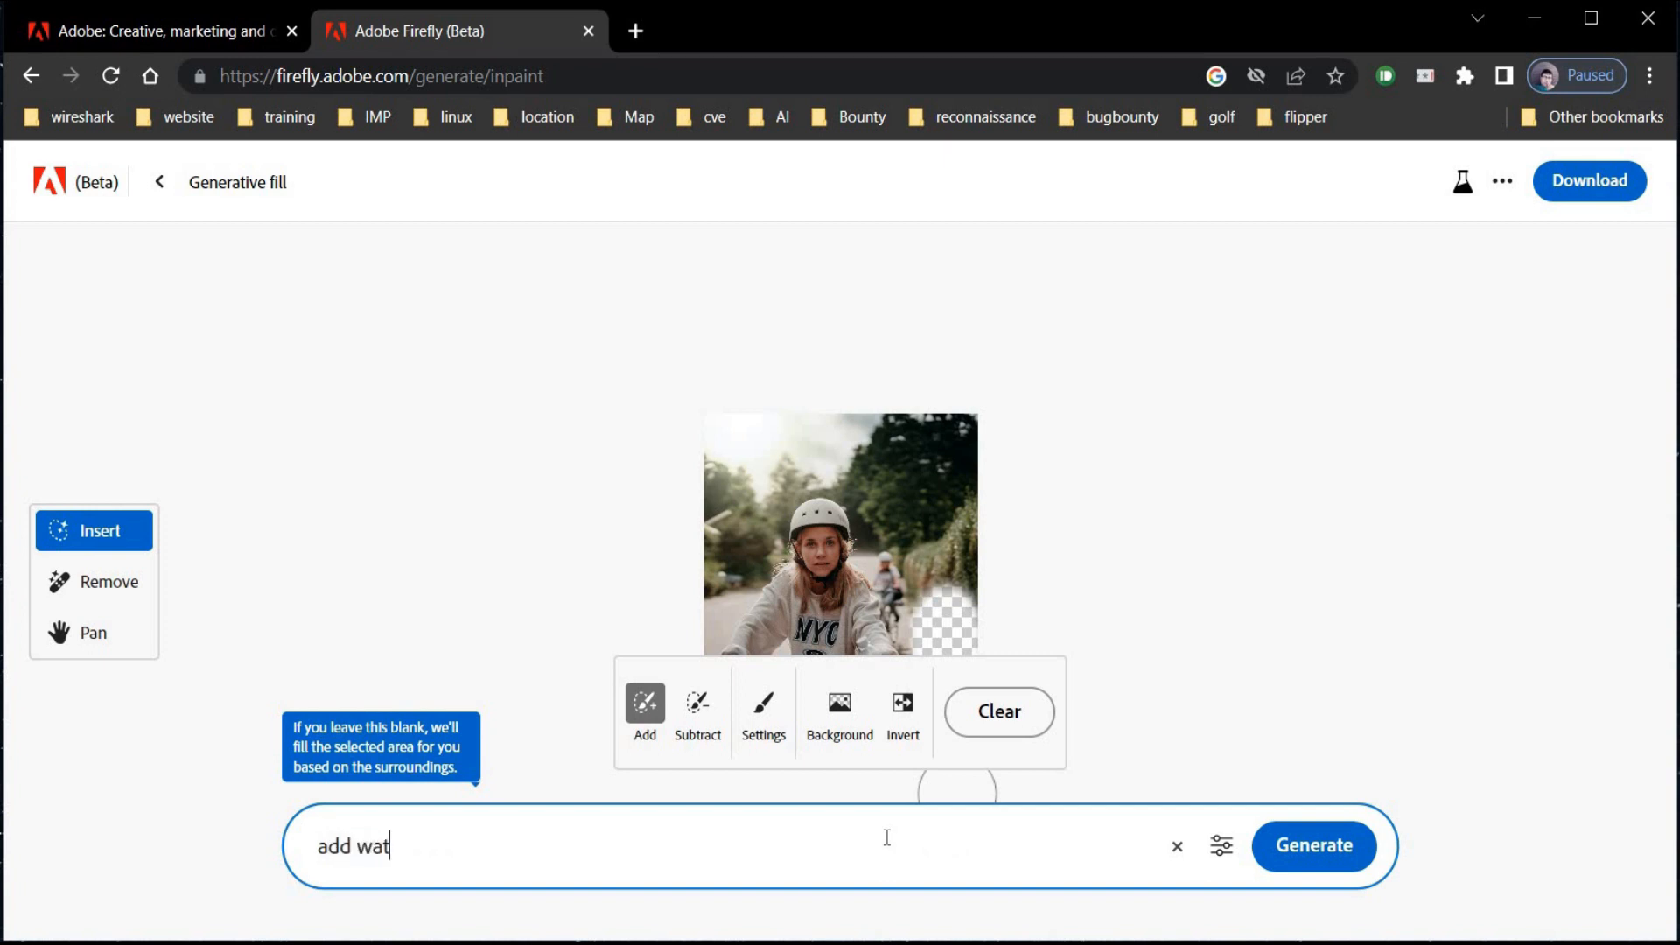
text(er dispenser)
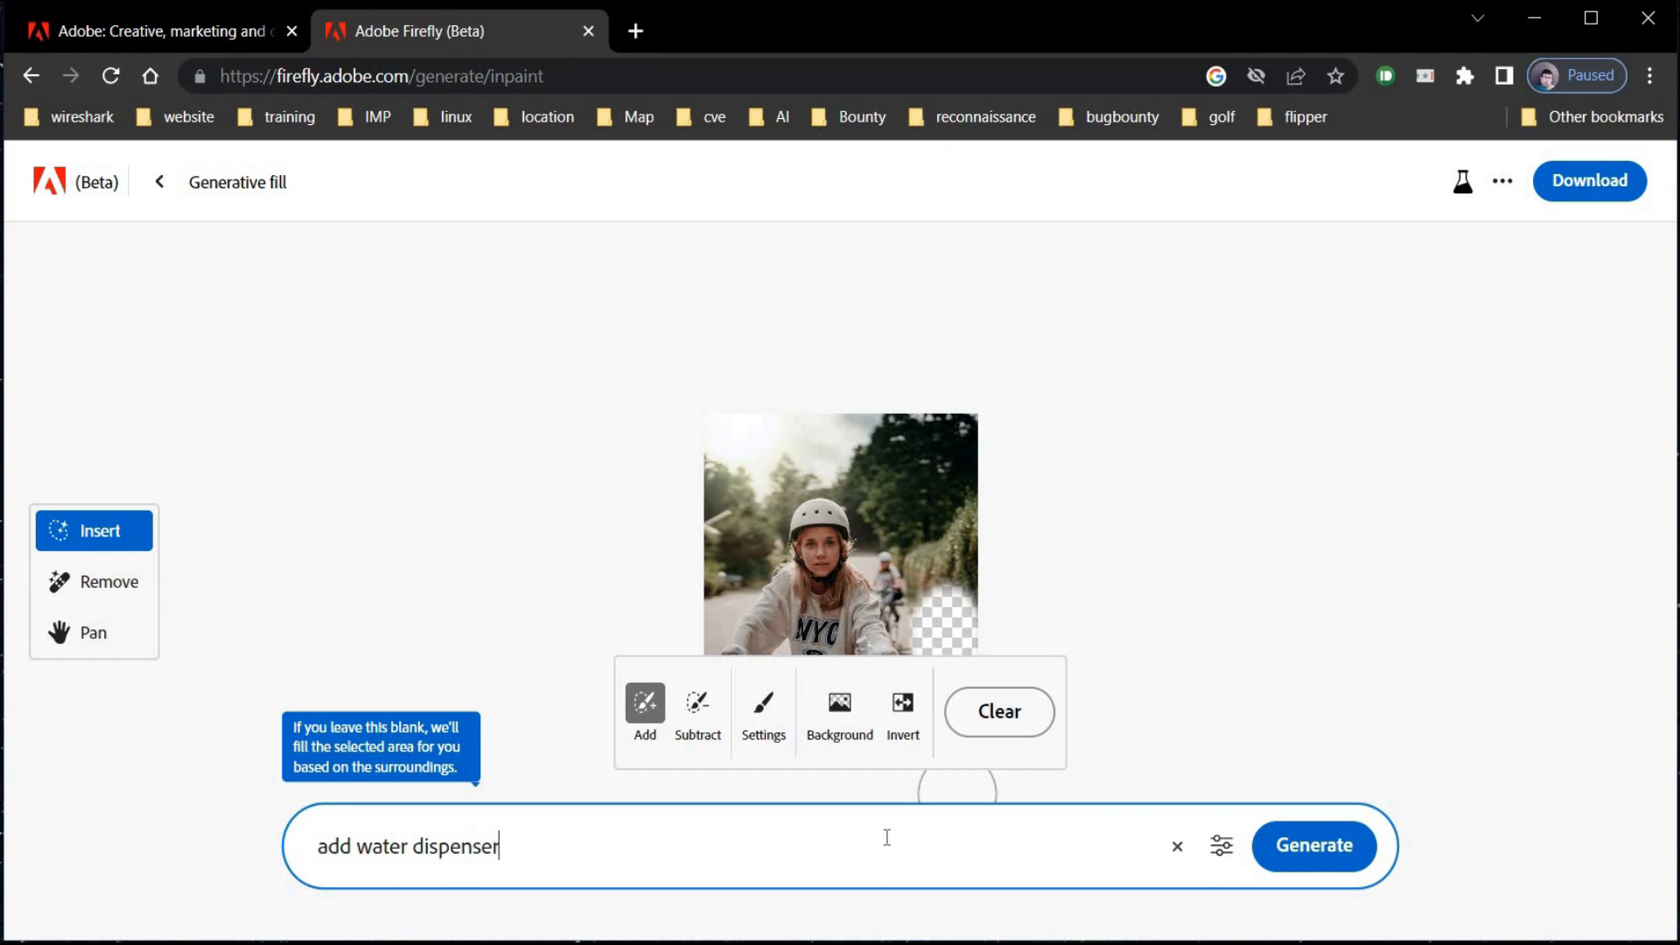
click(1309, 855)
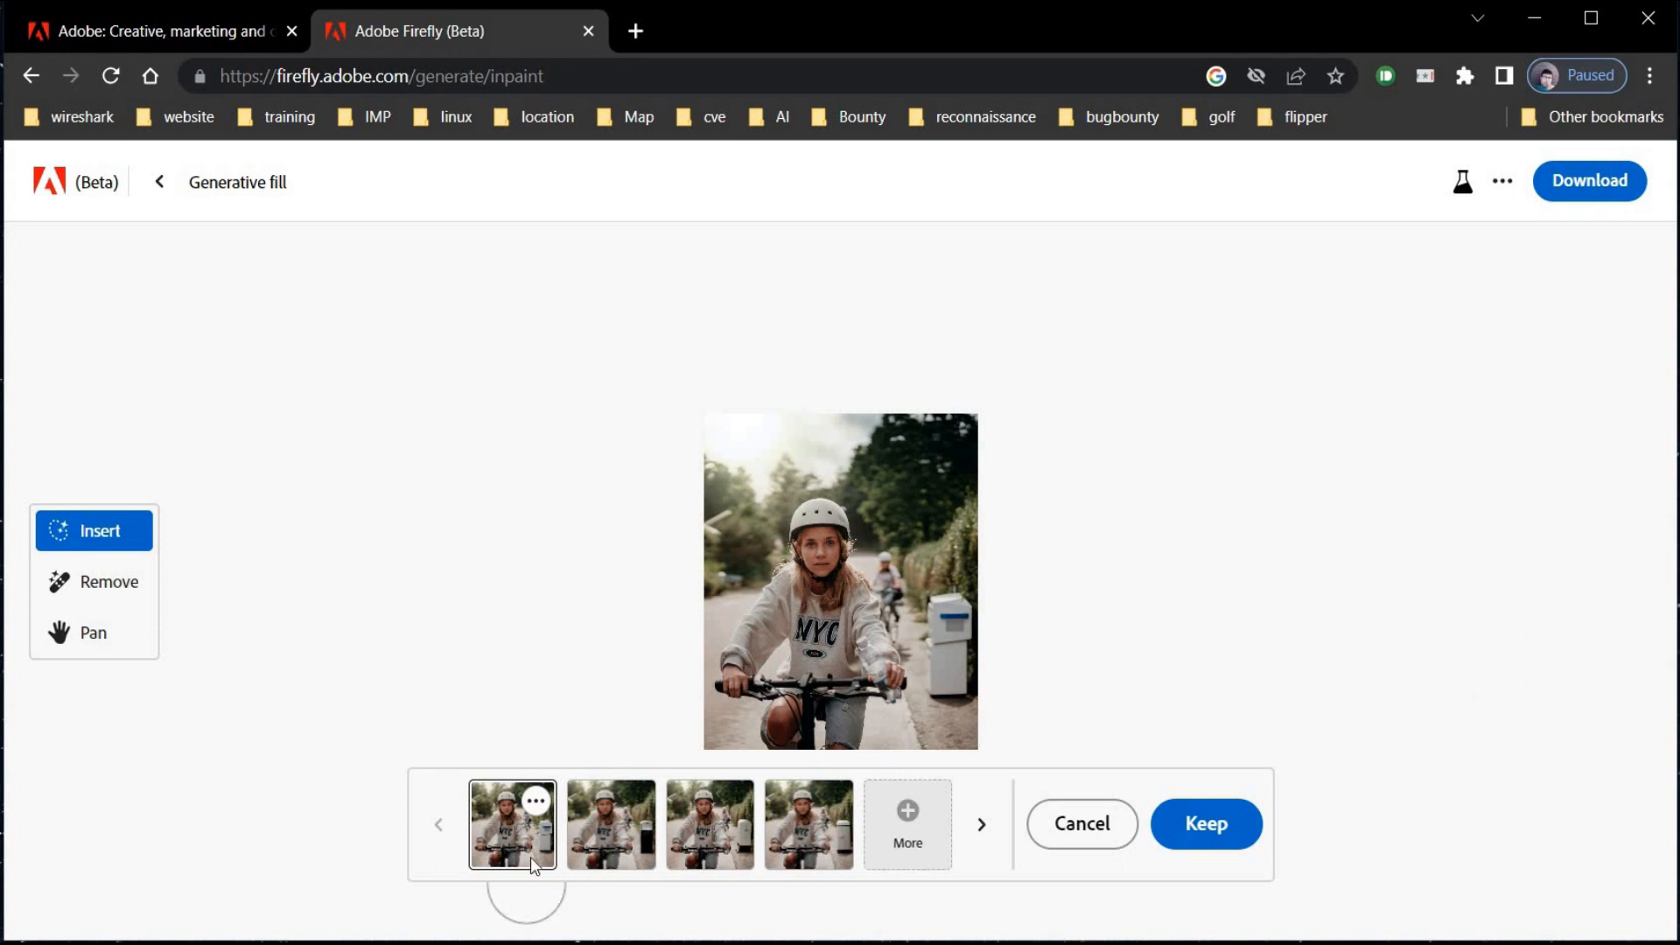
Compare the generated water dispenser variations and keep the second one, with the black dispenser
click(596, 842)
click(700, 845)
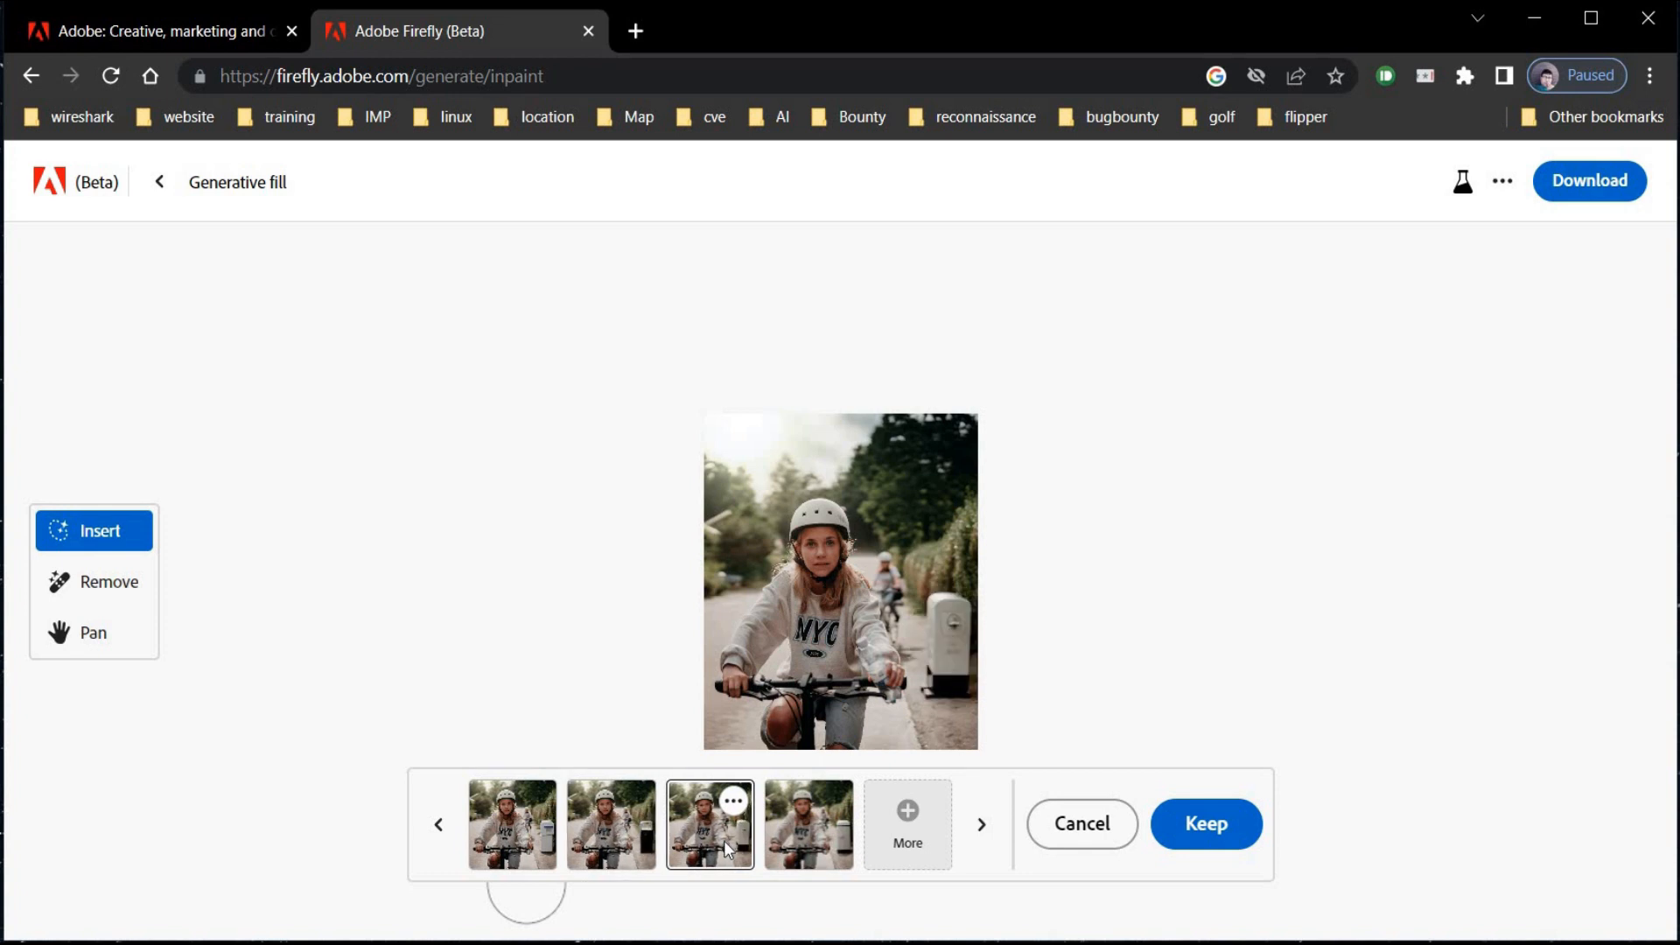
click(800, 842)
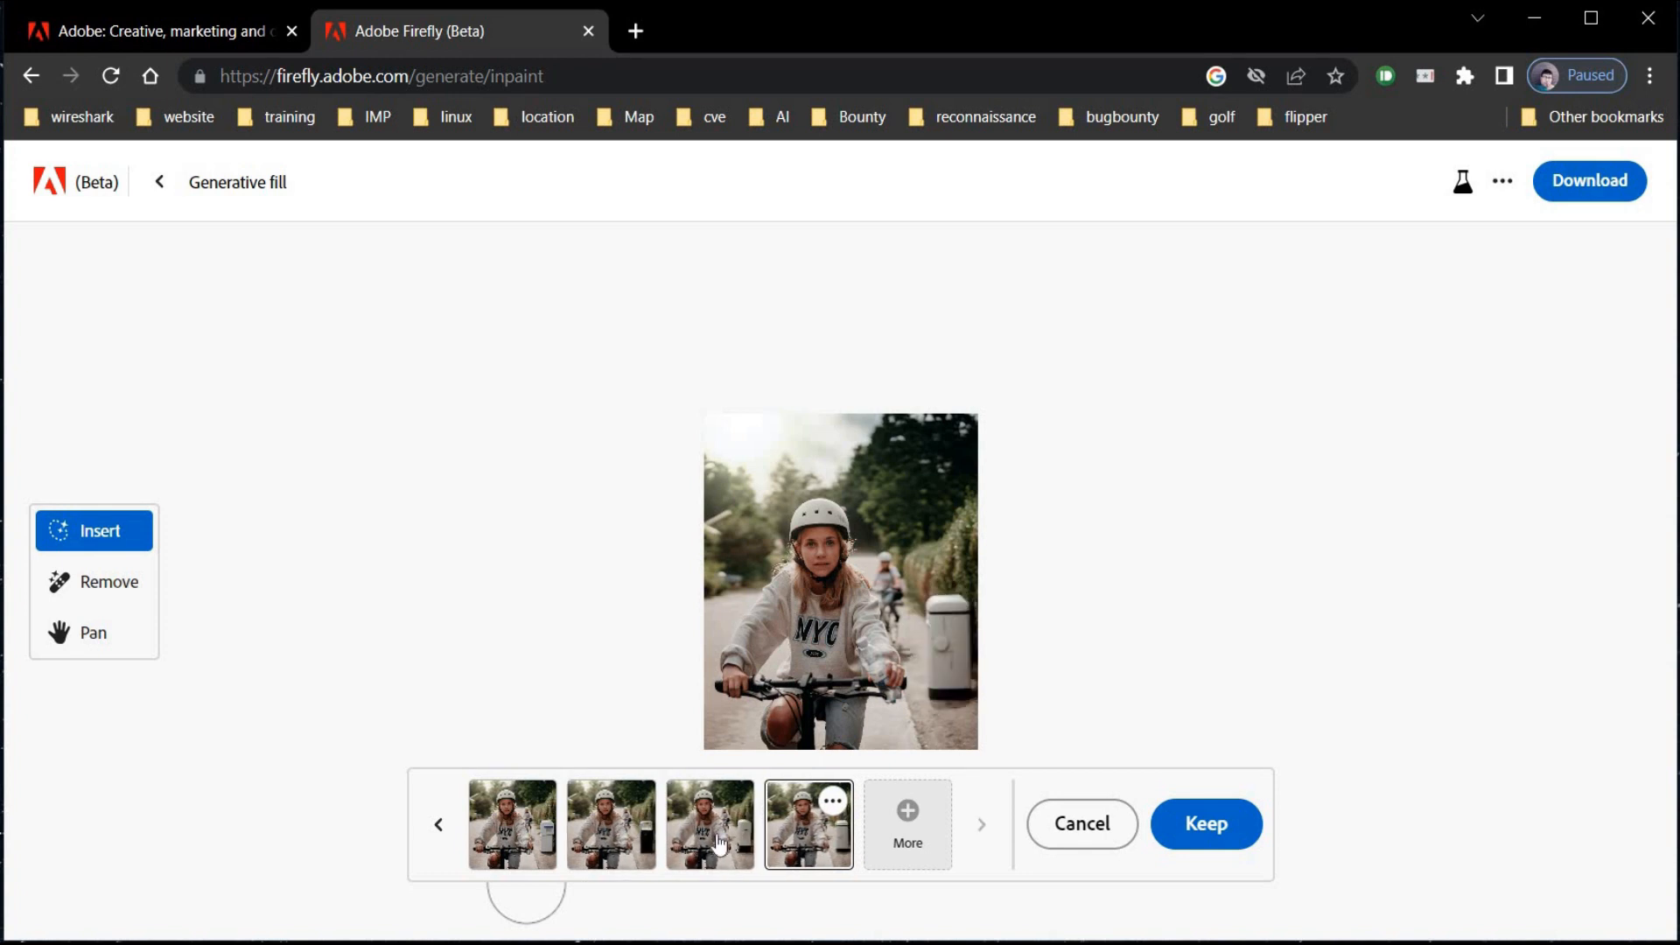
click(527, 838)
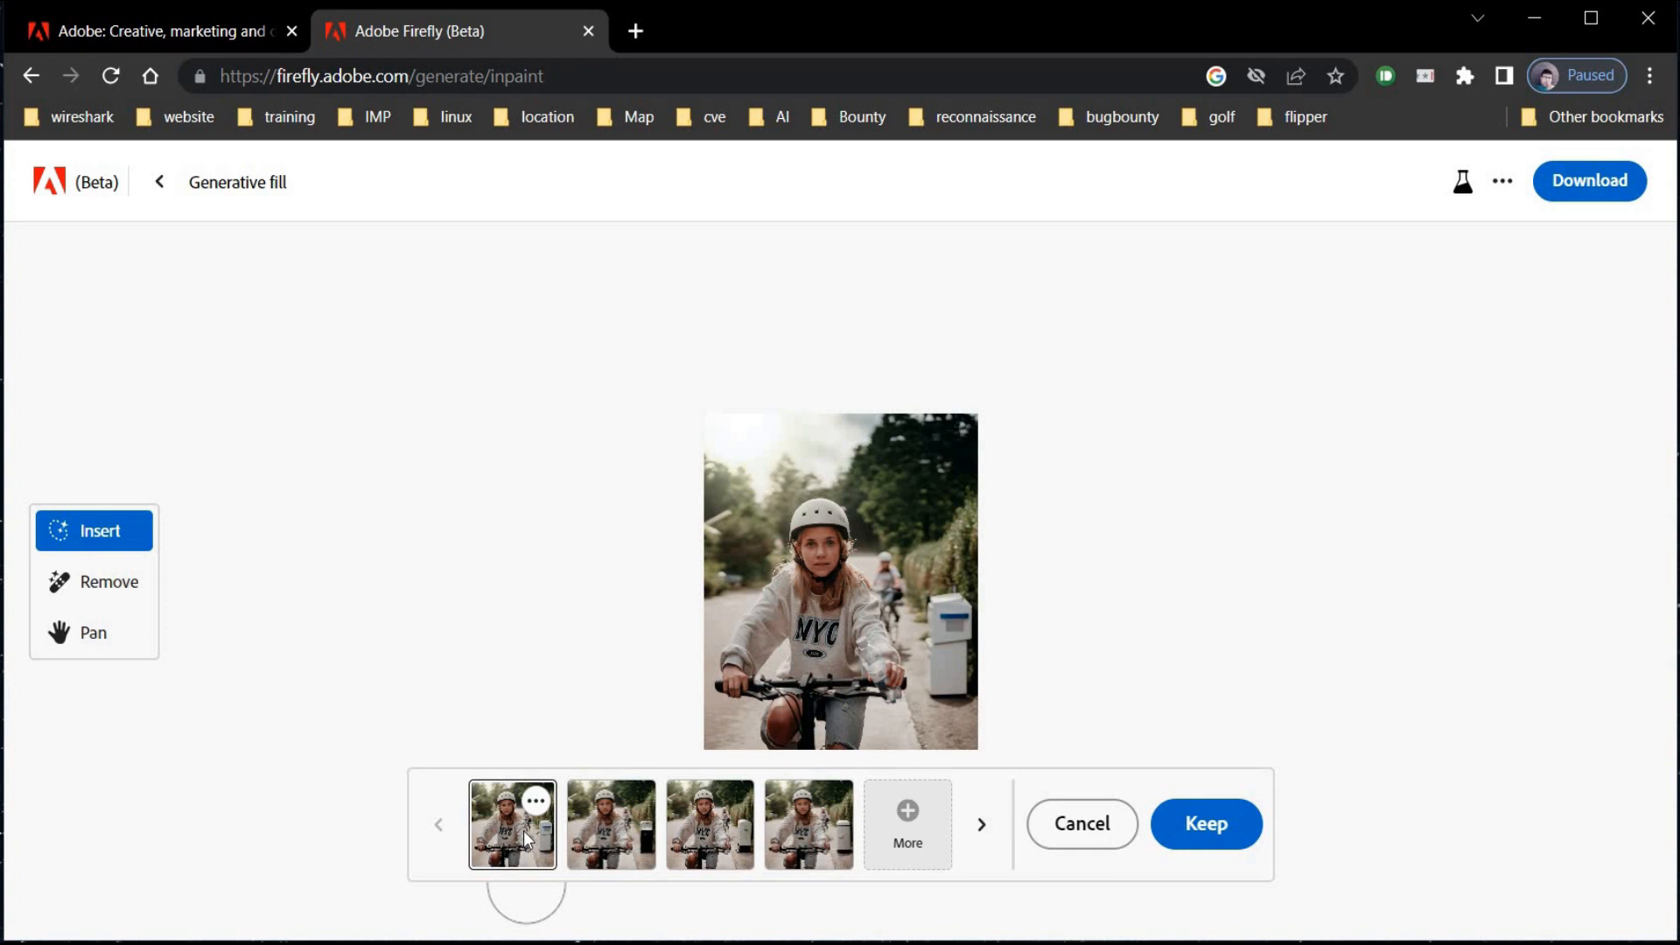
click(633, 833)
click(1201, 833)
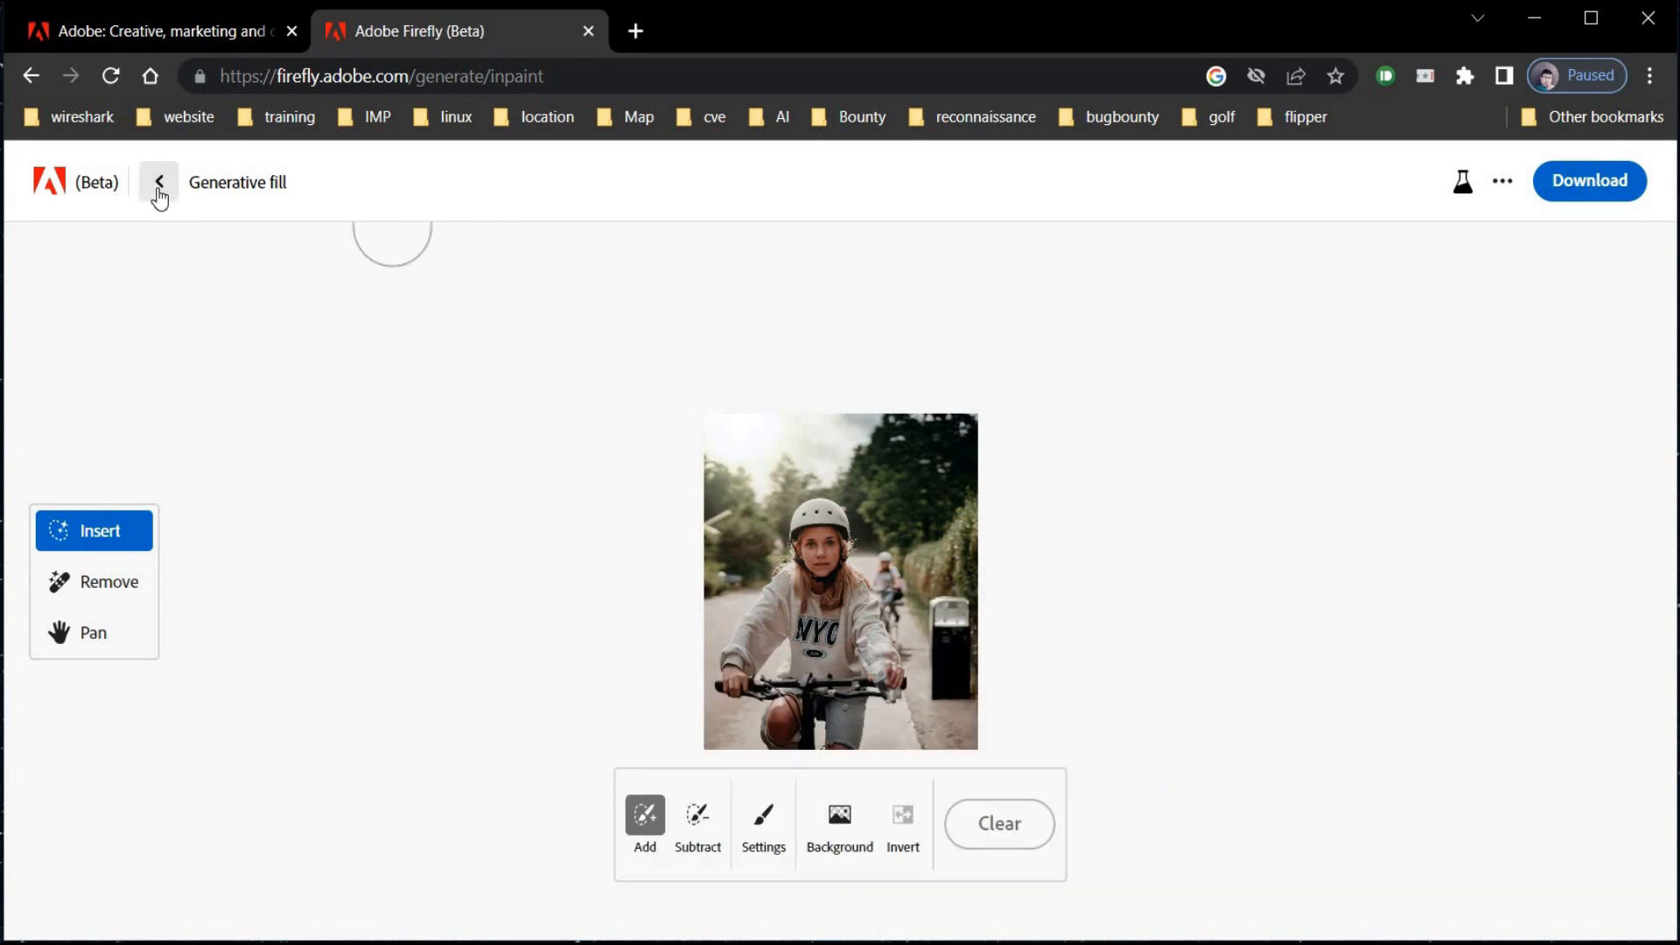